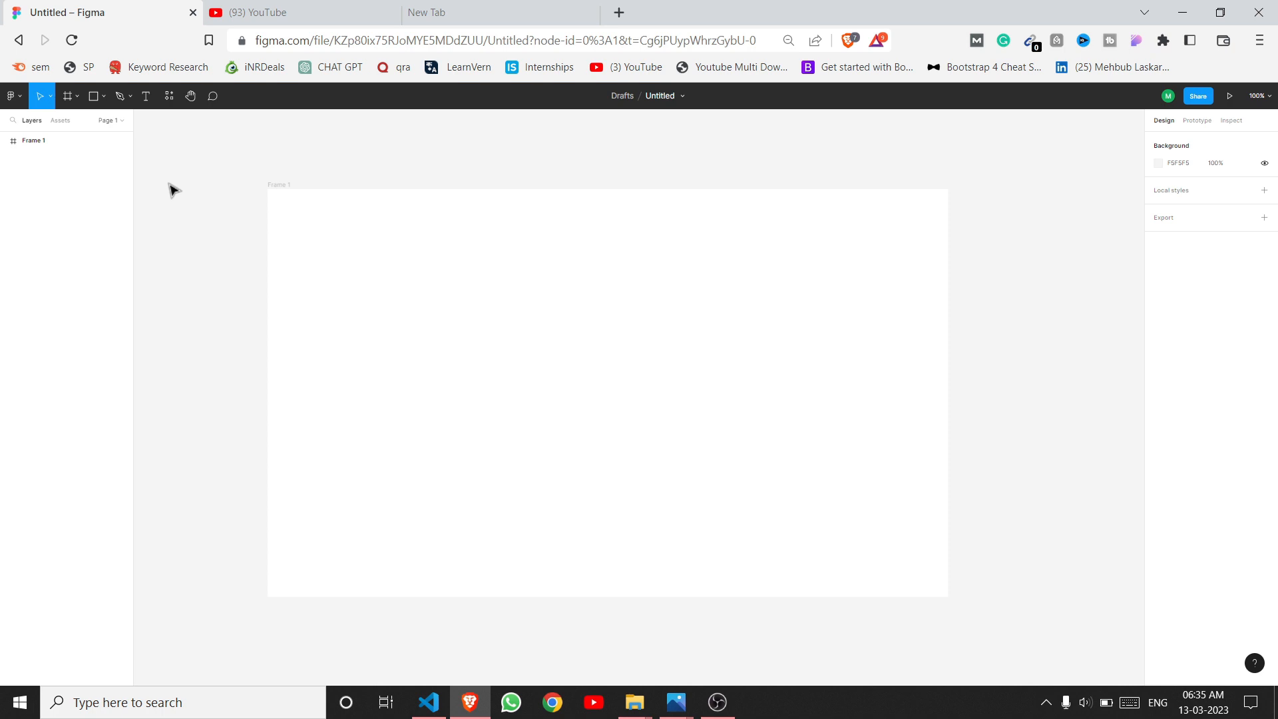
Step: Draw a tall left sidebar rectangle and a wide header bar across the frame top
left_click(104, 96)
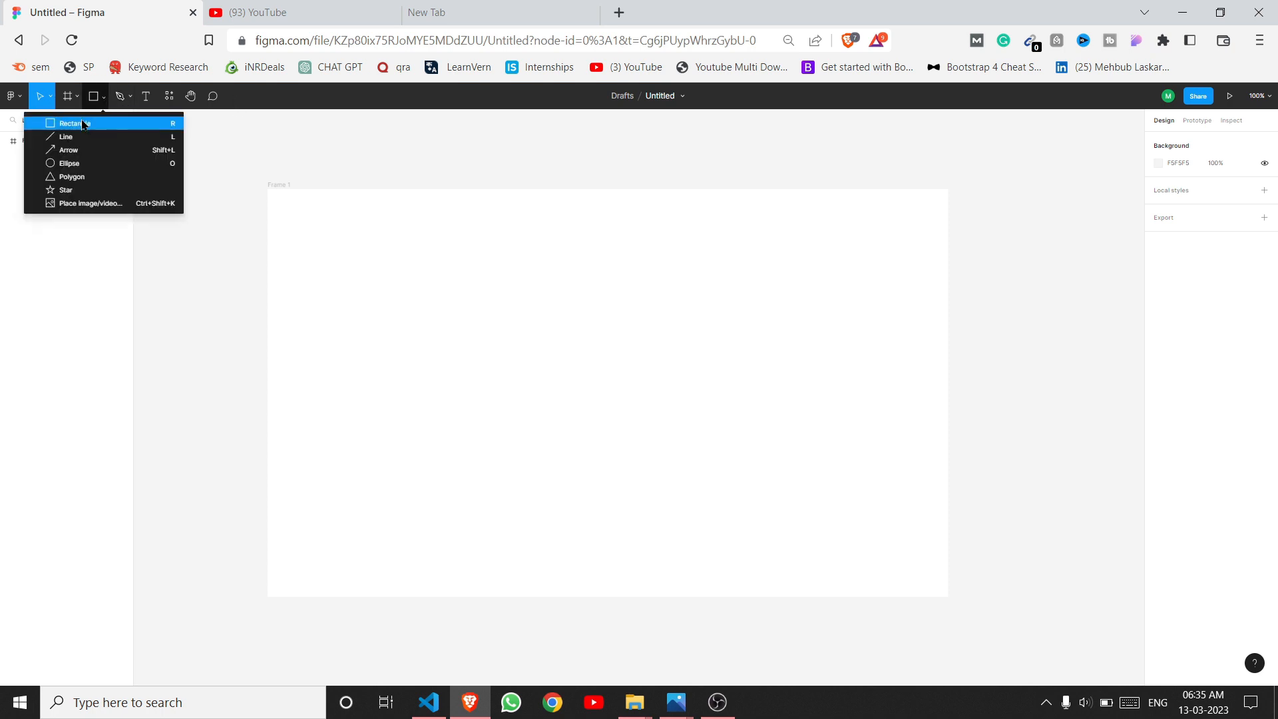
left_click(87, 123)
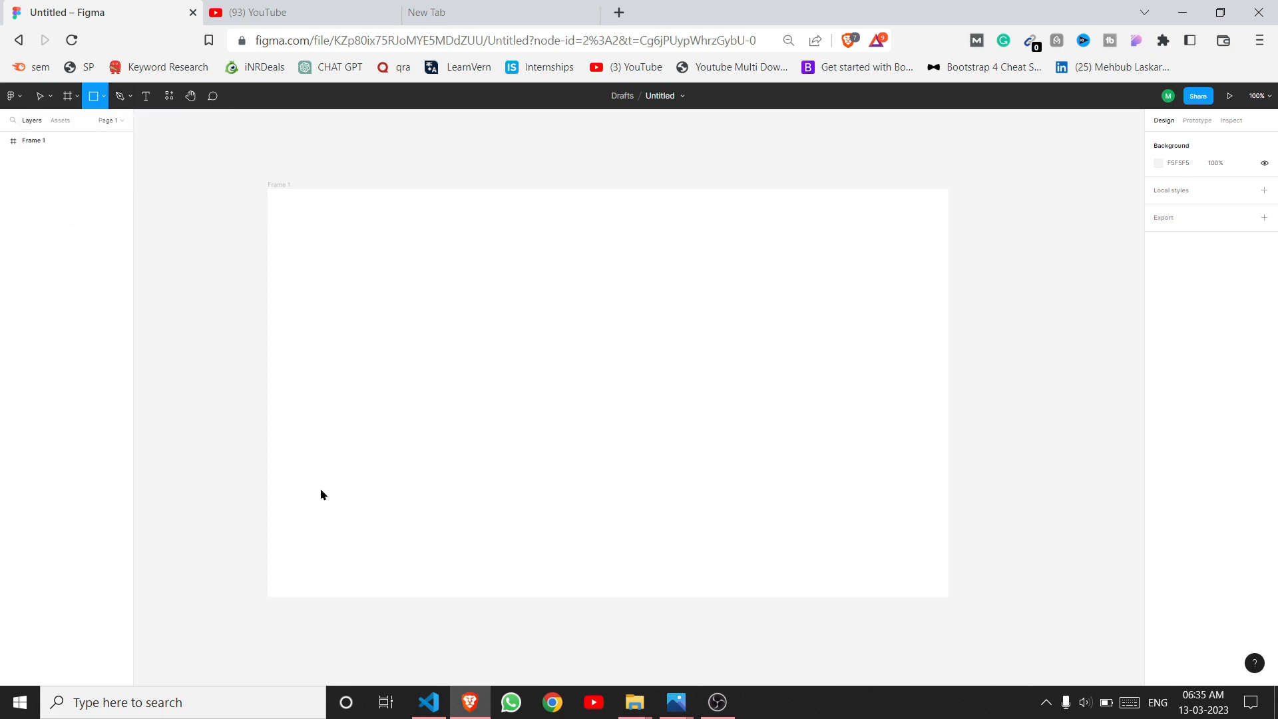
left_click_drag(285, 204, 316, 562)
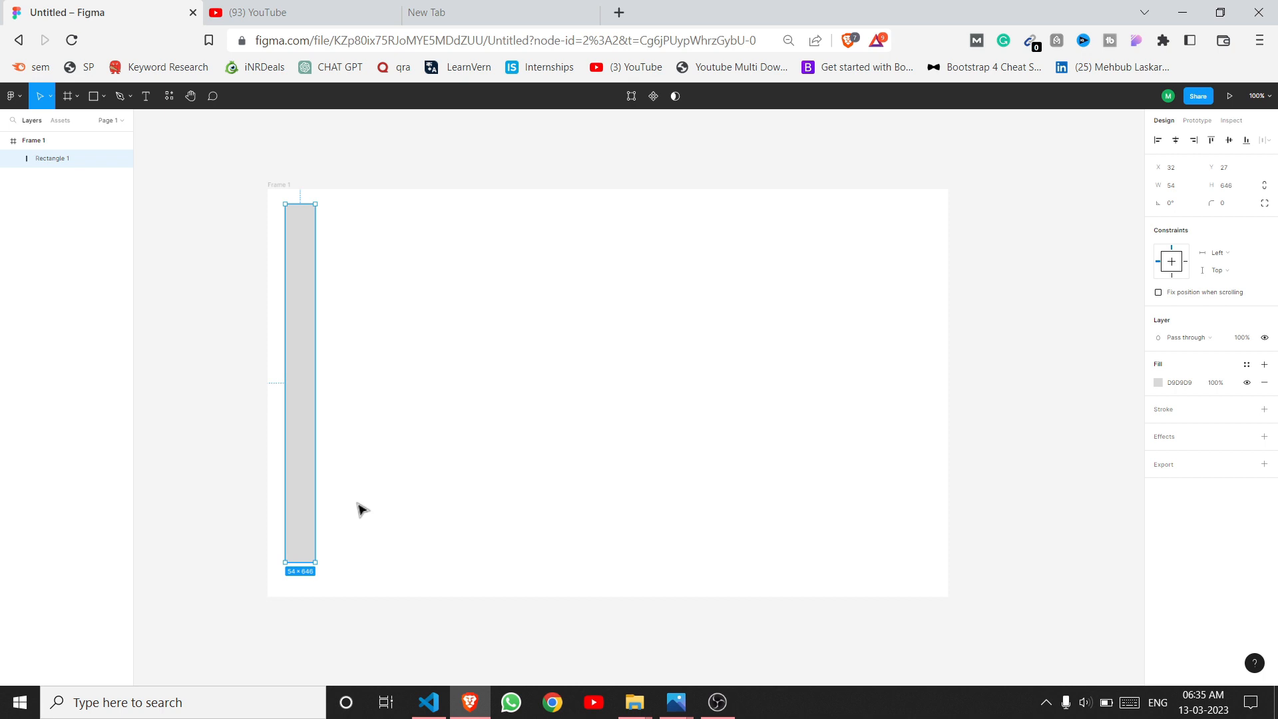
left_click_drag(334, 206, 940, 244)
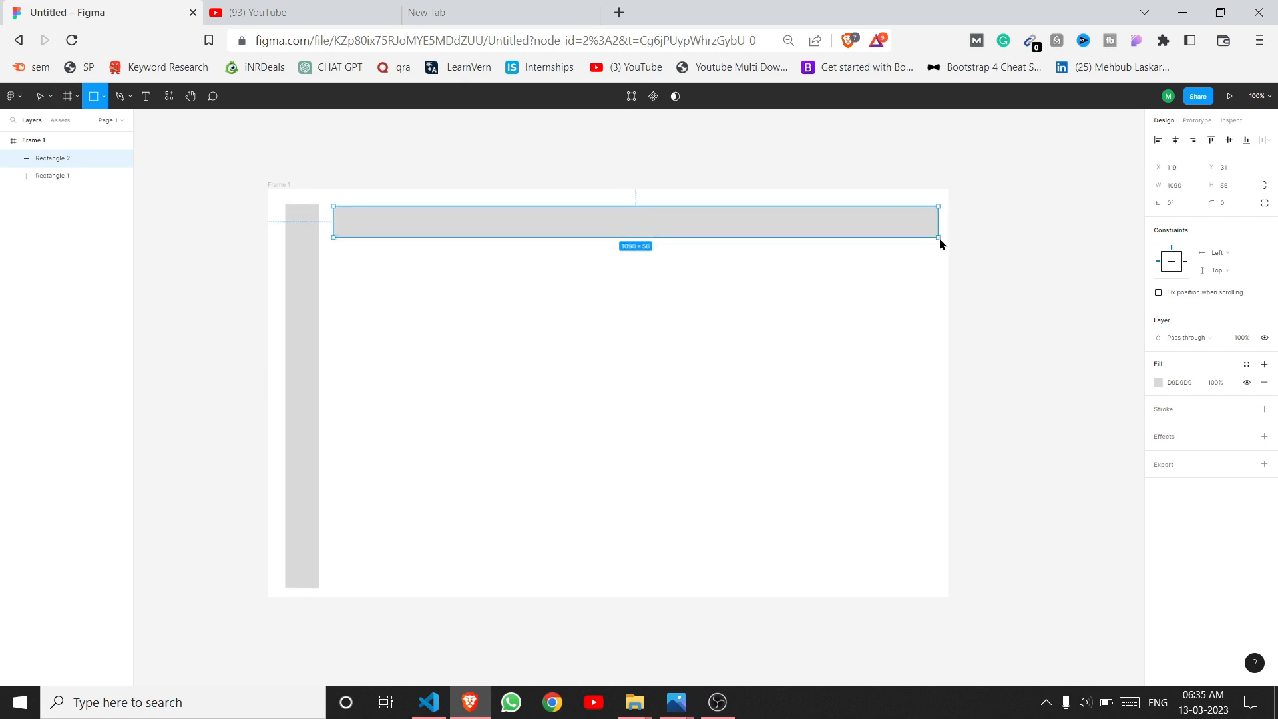
Step: Duplicate the header bar and place the 1090×56 copy directly below it
left_click(339, 268)
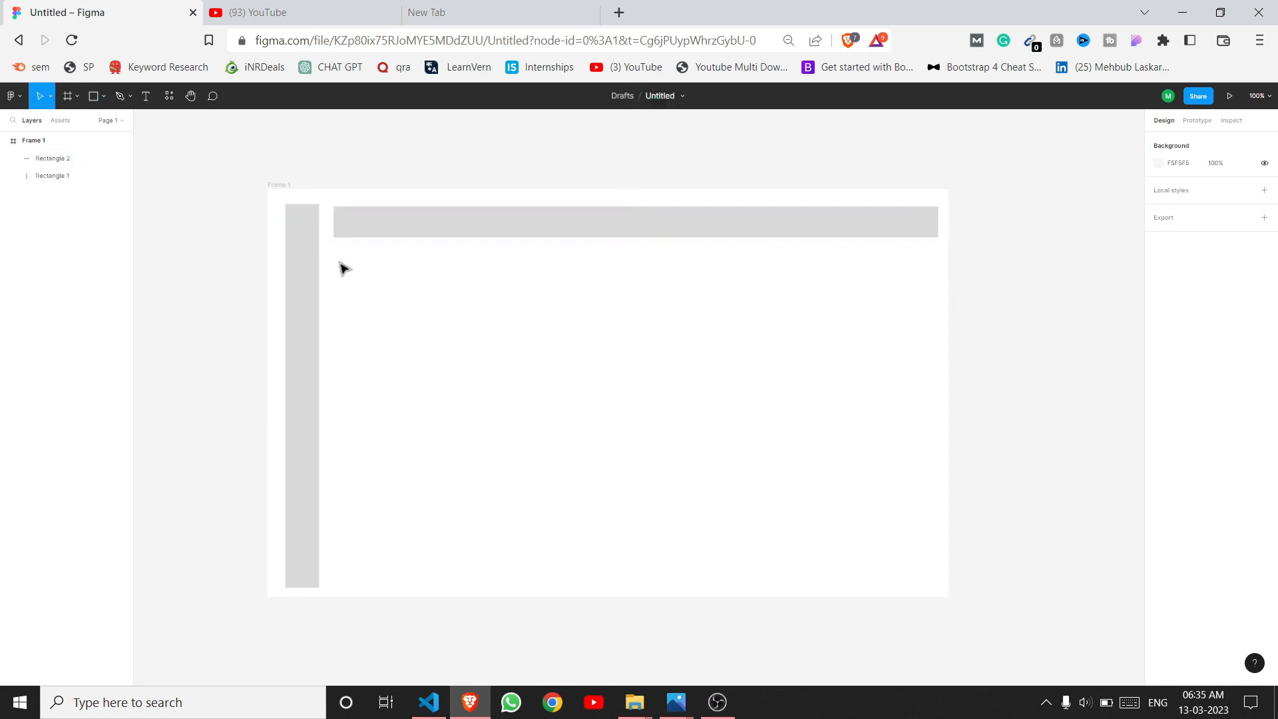
left_click(103, 96)
left_click(74, 120)
left_click_drag(336, 253, 938, 282)
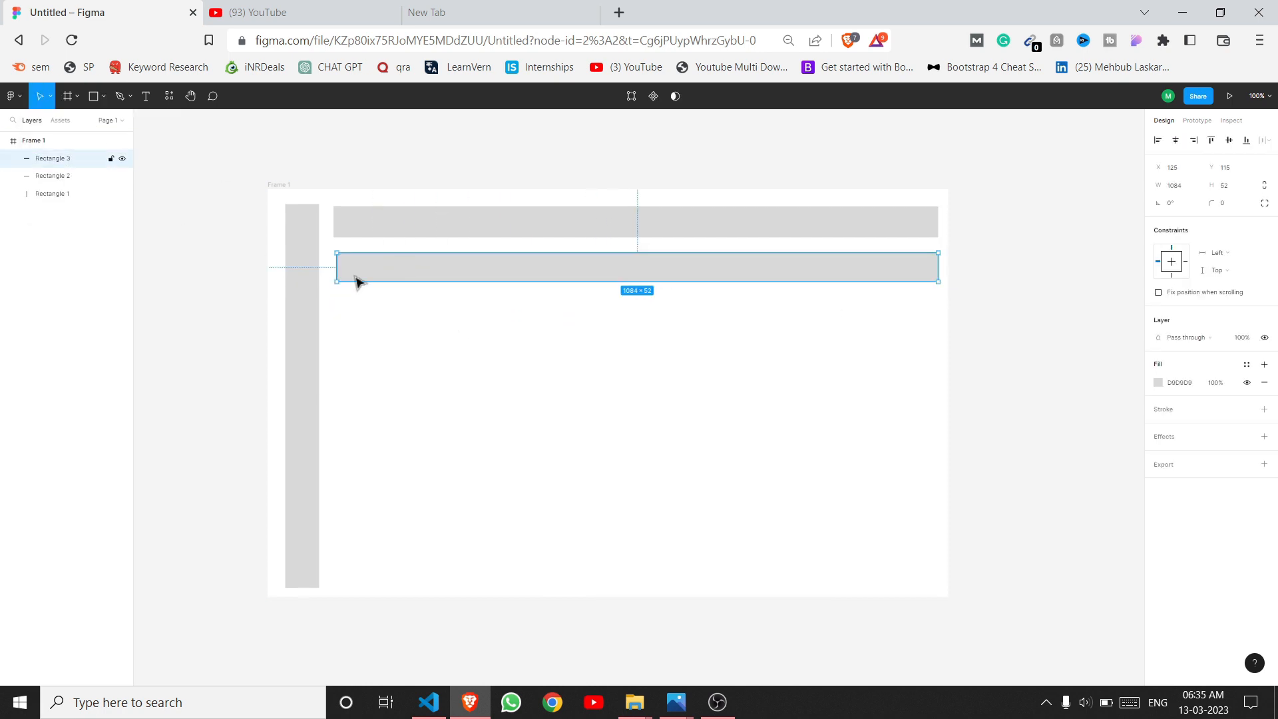
key("Delete")
left_click(366, 235)
key("ctrl+d")
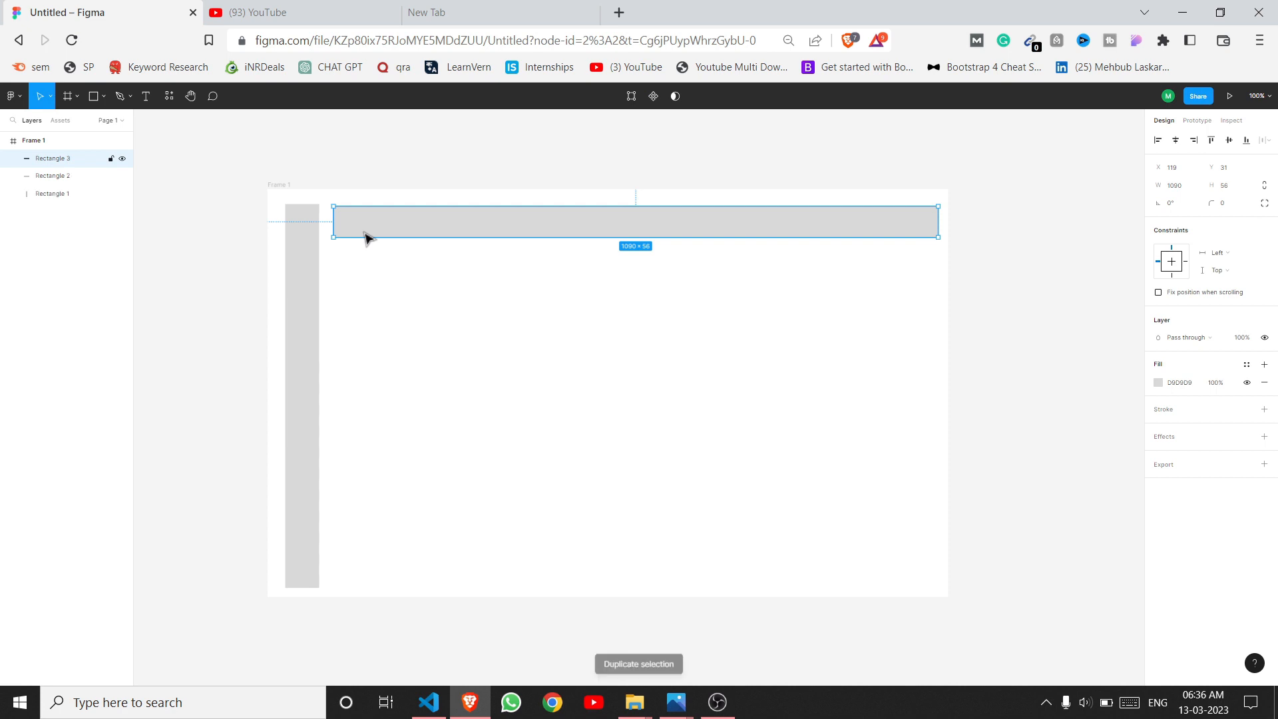
left_click_drag(365, 237, 383, 267)
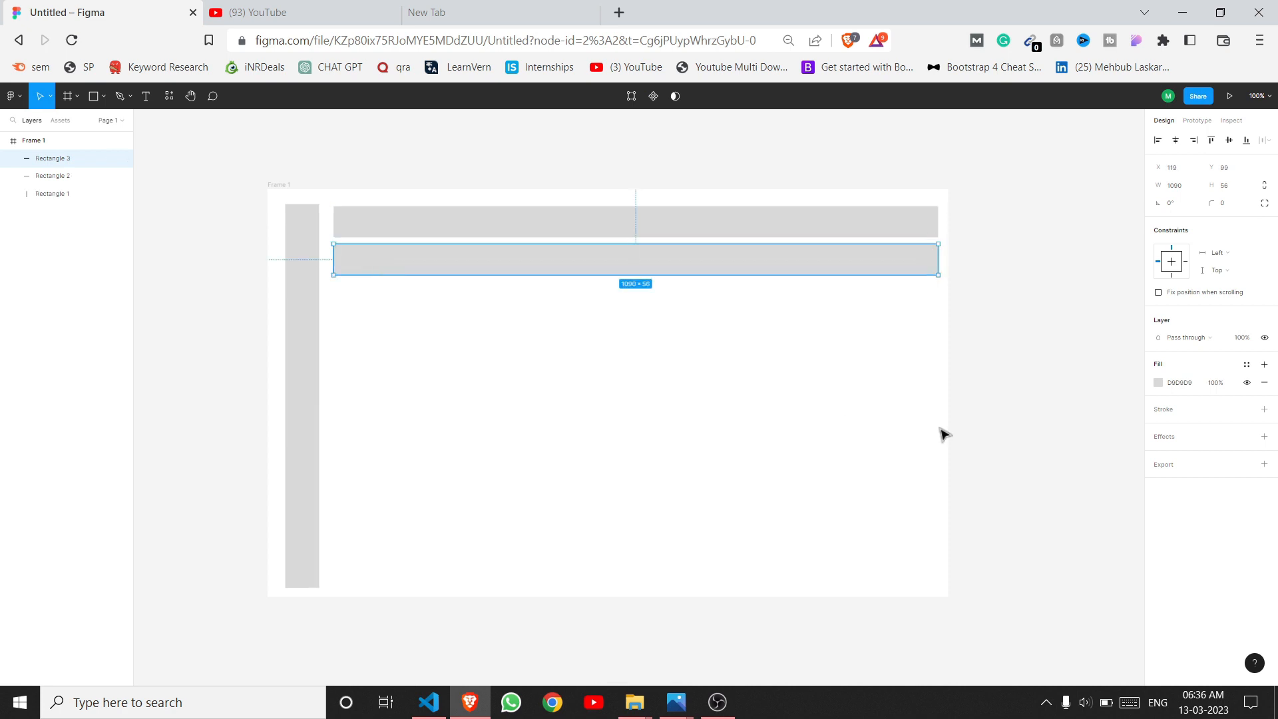
left_click(974, 407)
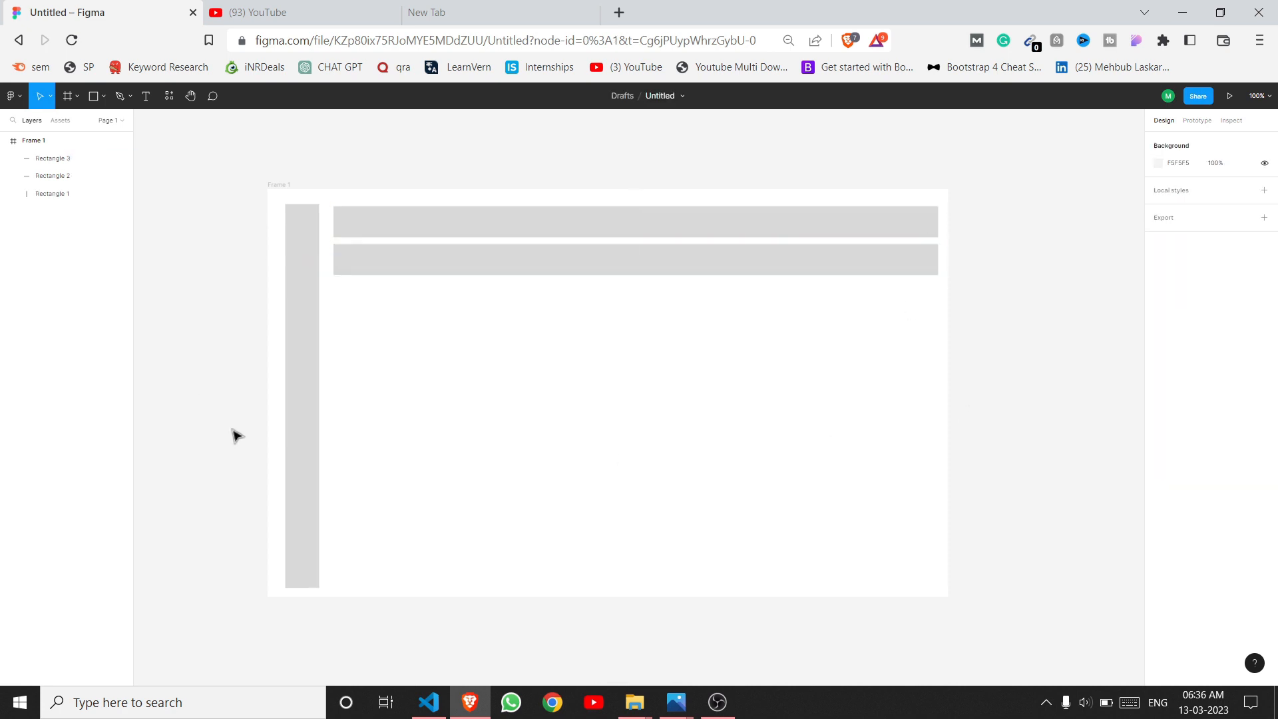
Step: Insert the YouTube icon from the Font Awesome Icons plugin, searching 'YOU'
right_click(192, 202)
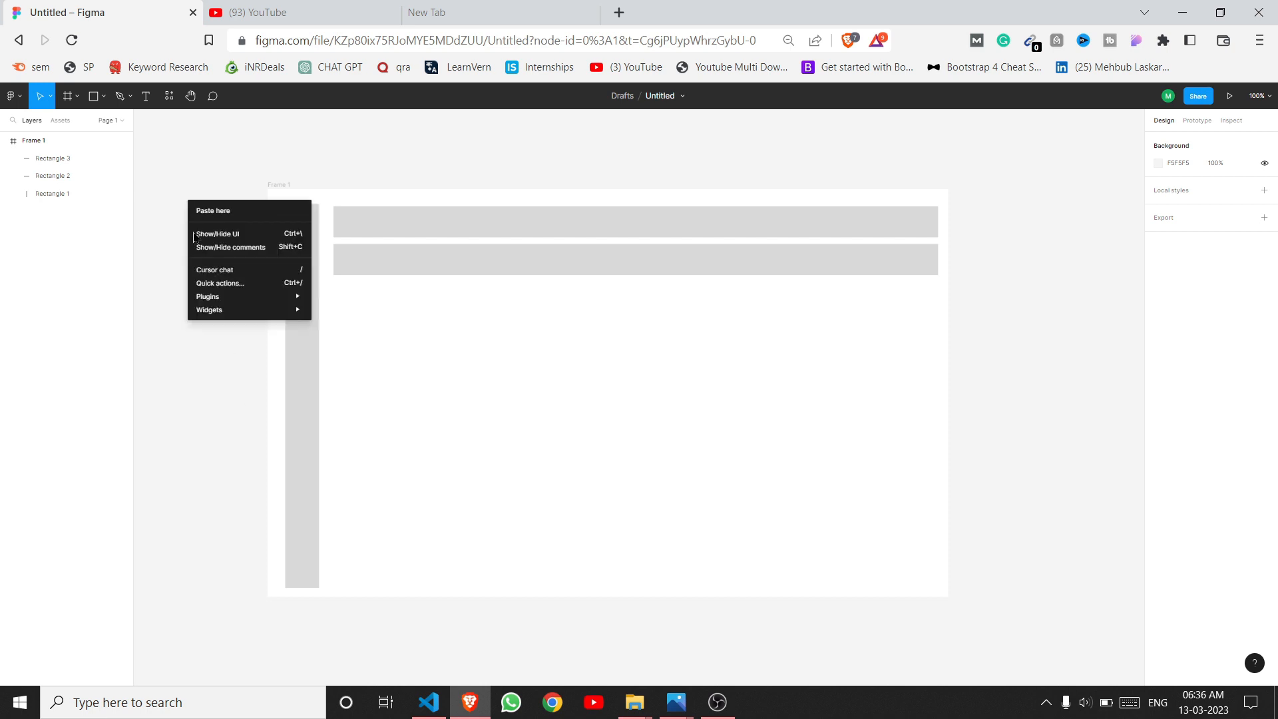
mouse_move(293, 297)
left_click(349, 310)
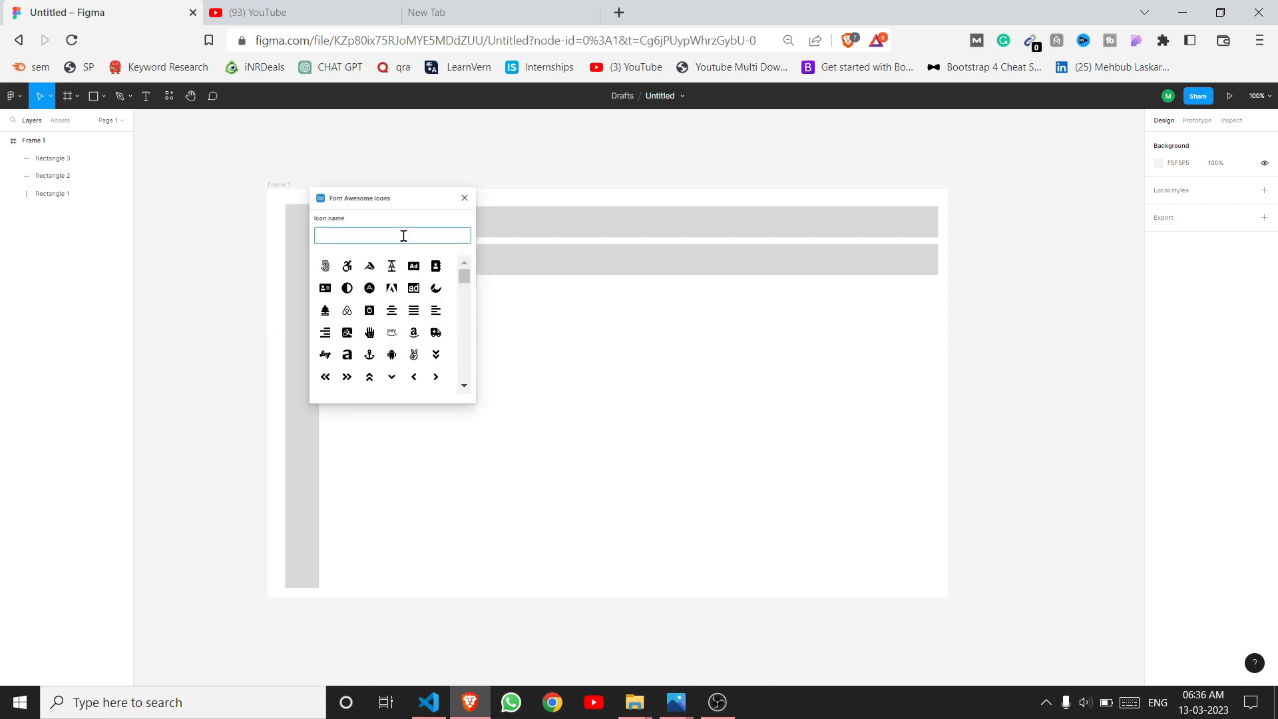
left_click(390, 235)
type("YOU")
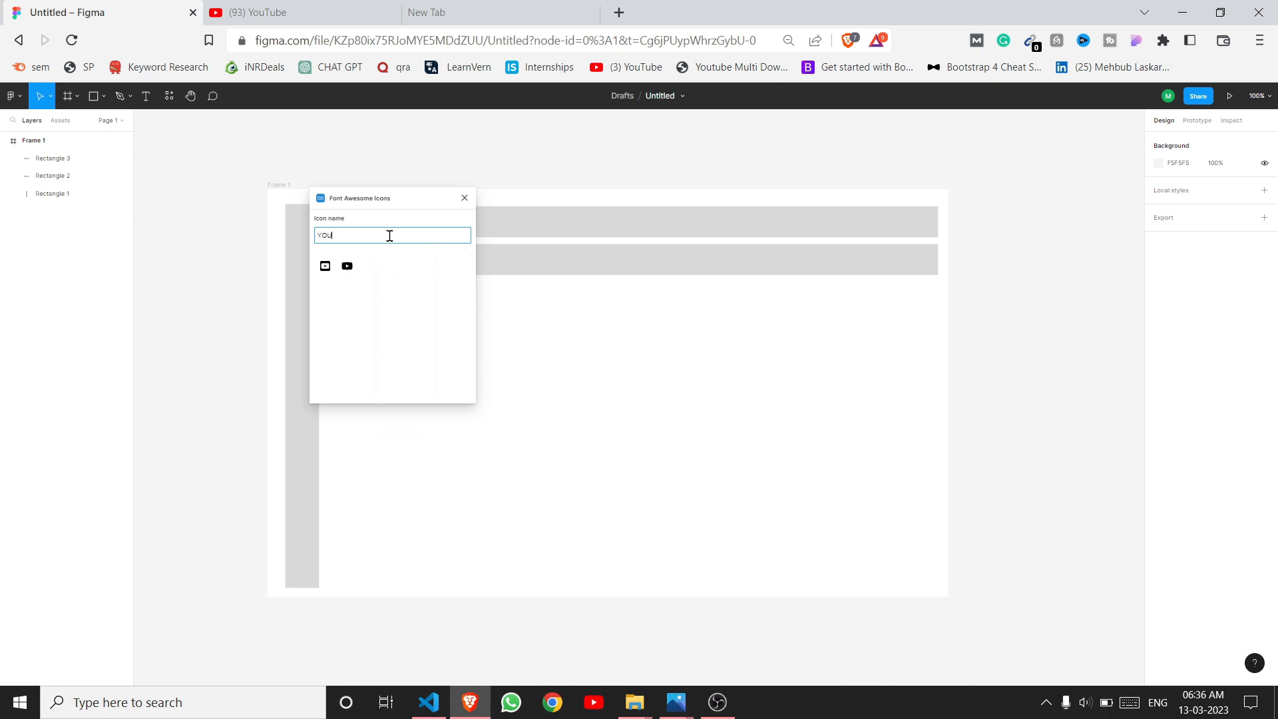
left_click(349, 267)
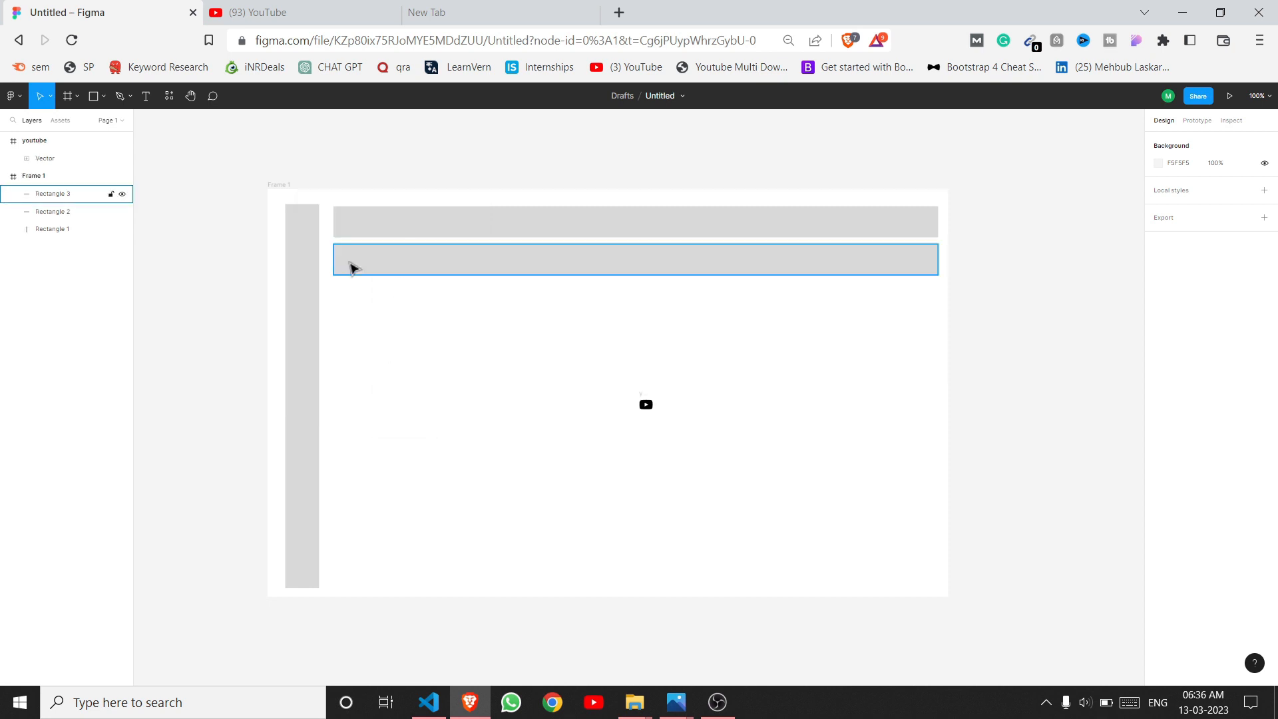
Step: Colour the YouTube icon red and resize it to 43×26 at the header's left end
left_click(645, 403)
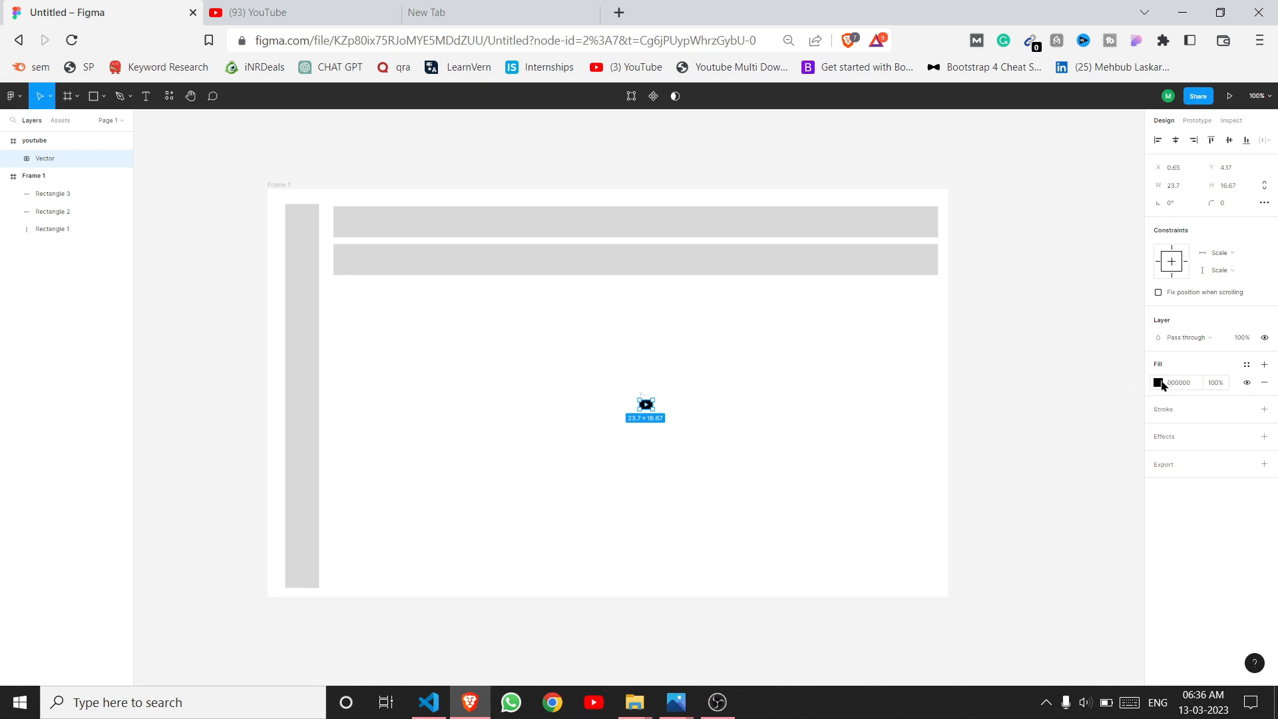
left_click(1158, 383)
left_click(1032, 415)
left_click(725, 419)
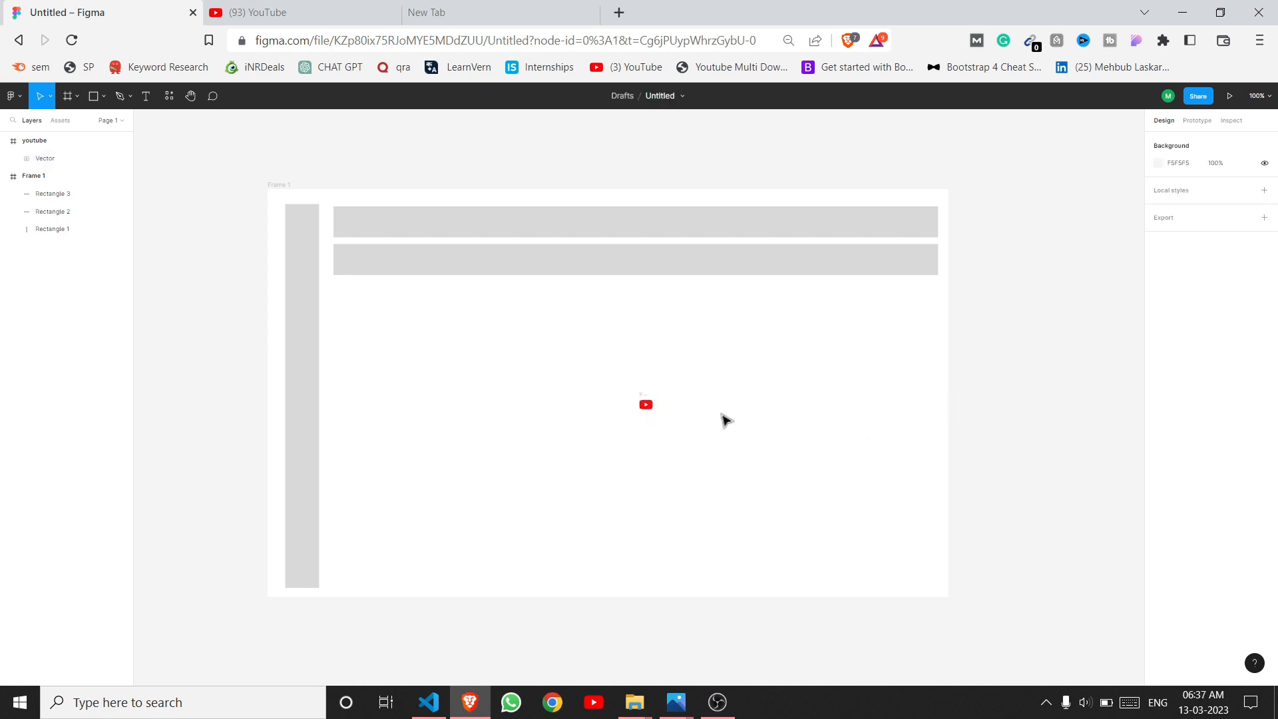
left_click(650, 406)
left_click_drag(653, 399, 341, 230)
left_click(672, 412)
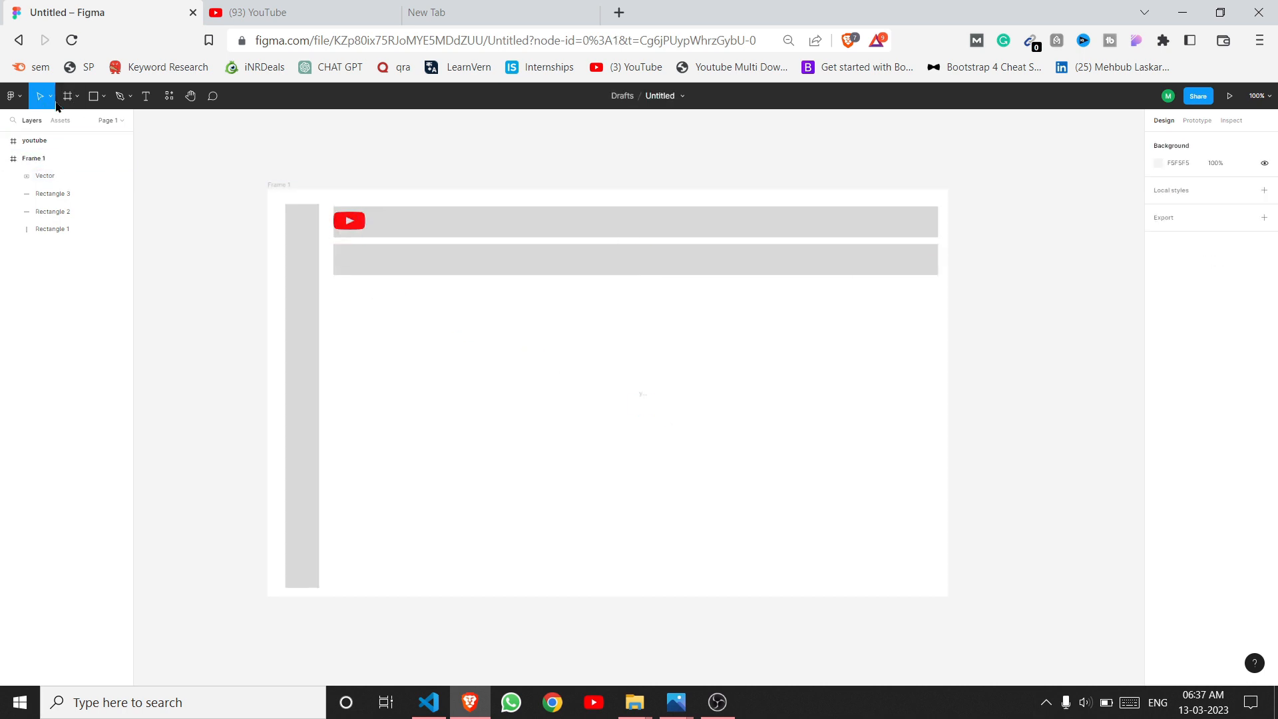
Step: Add 'YouTube' text beside the red icon, widened to one line and aligned next to it
left_click(146, 97)
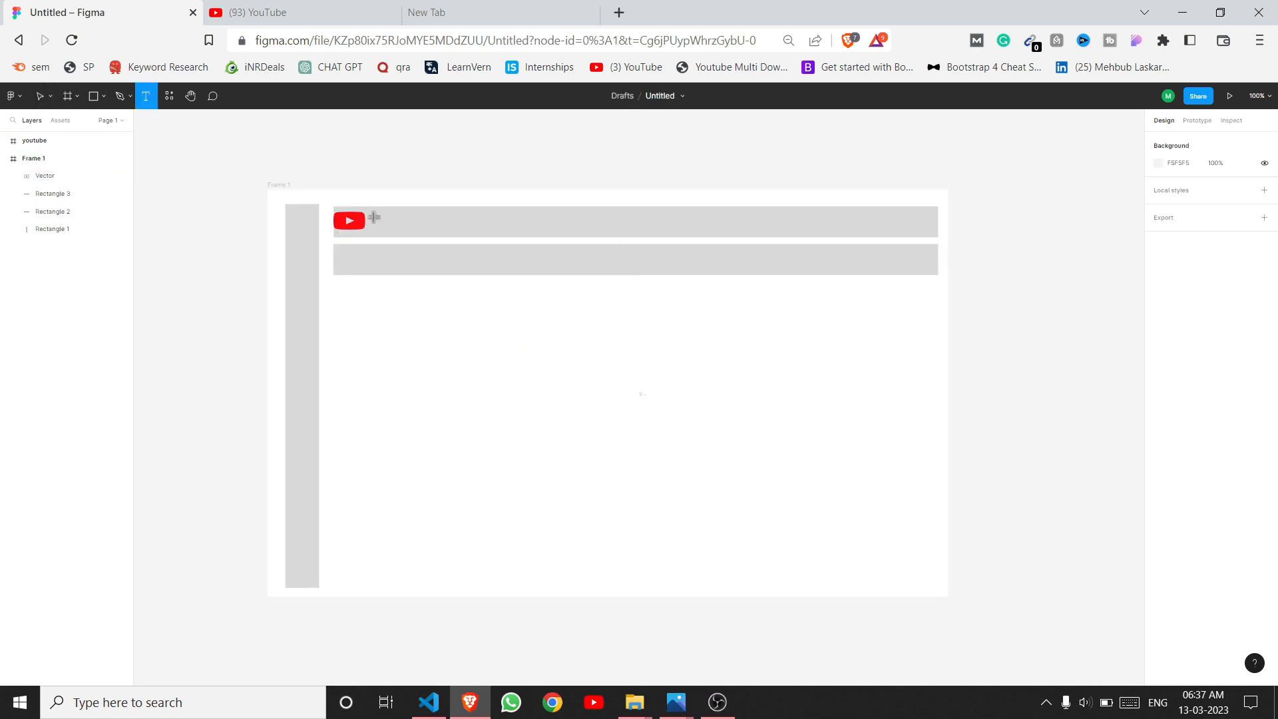
left_click_drag(374, 218, 400, 223)
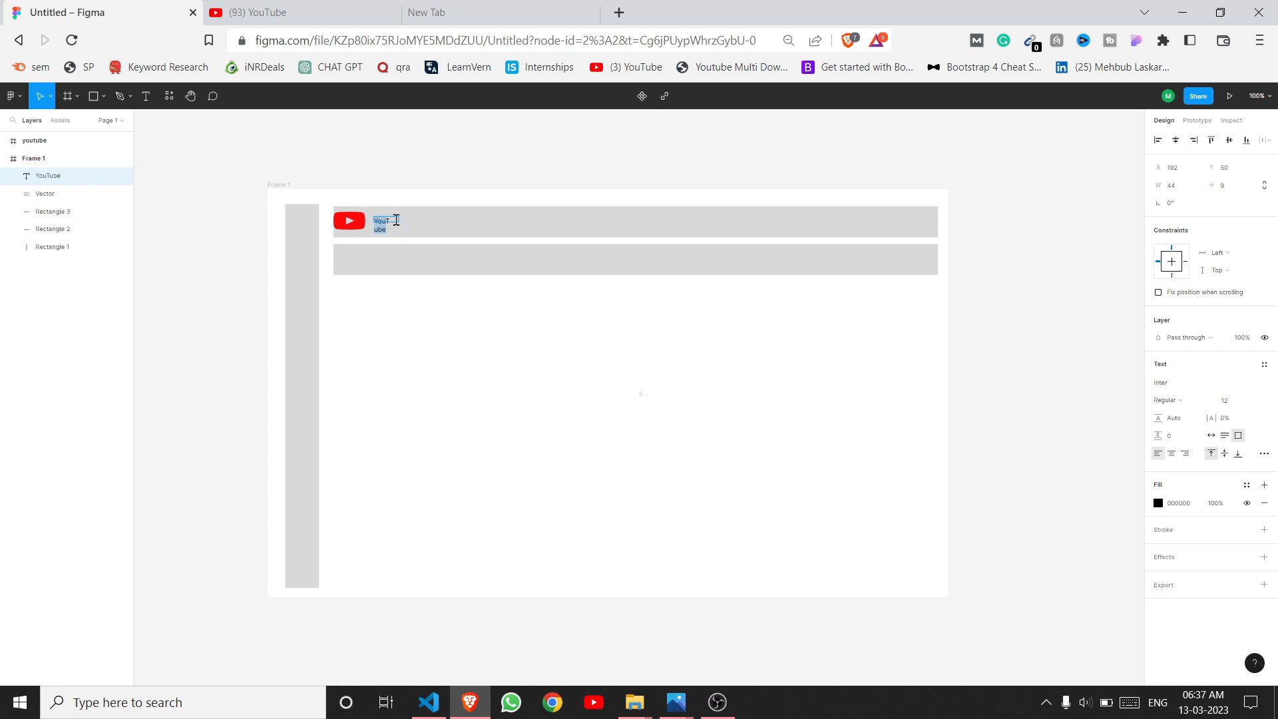
key("Escape")
left_click_drag(402, 221, 411, 218)
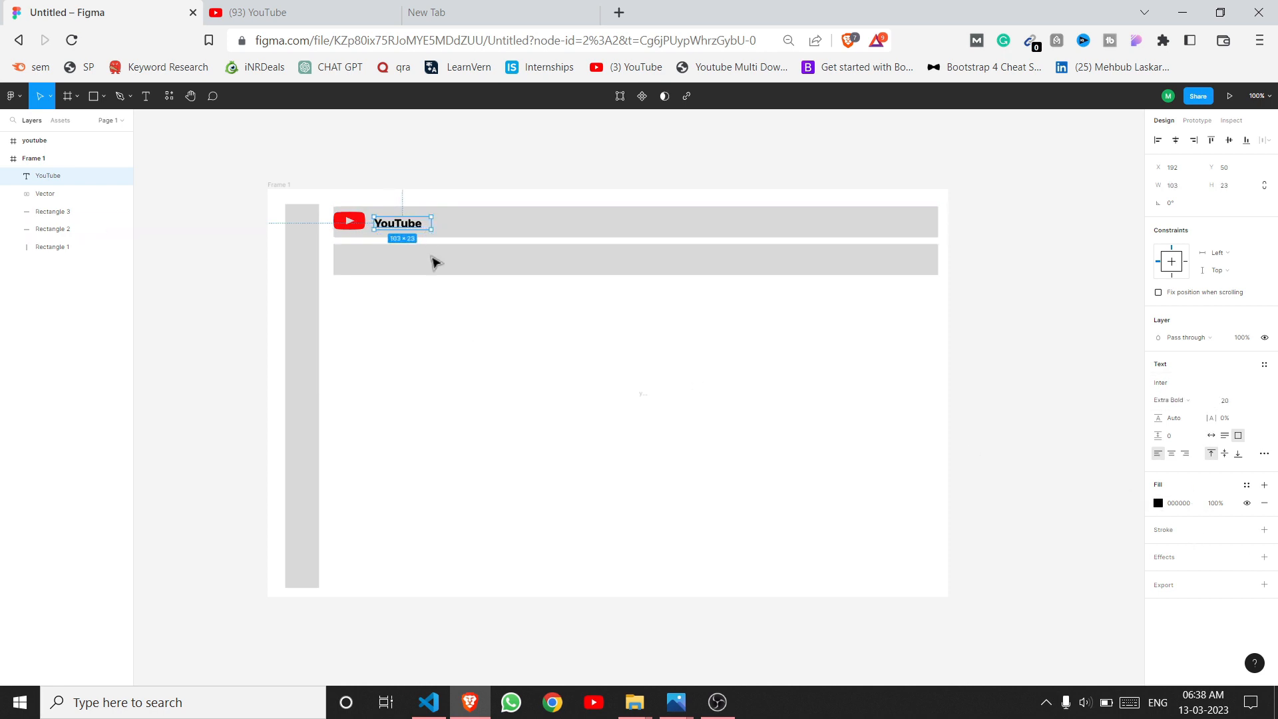
left_click(437, 286)
left_click_drag(410, 228, 417, 215)
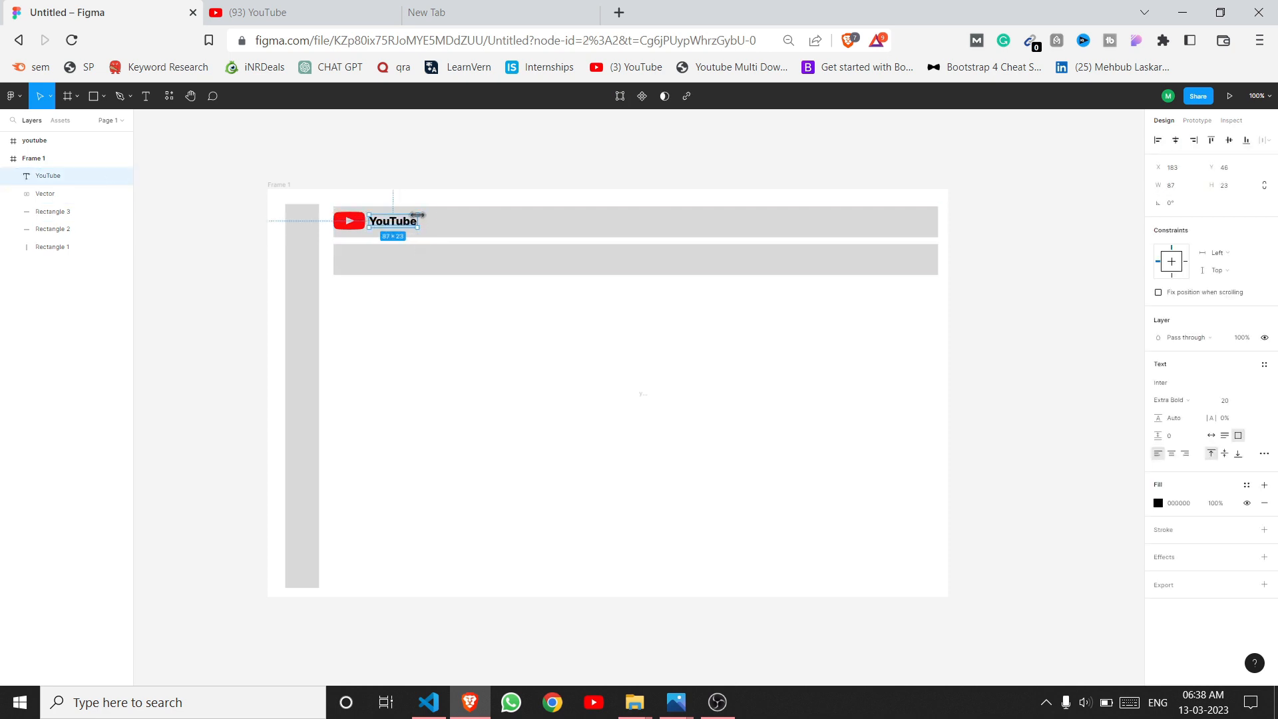
left_click(469, 364)
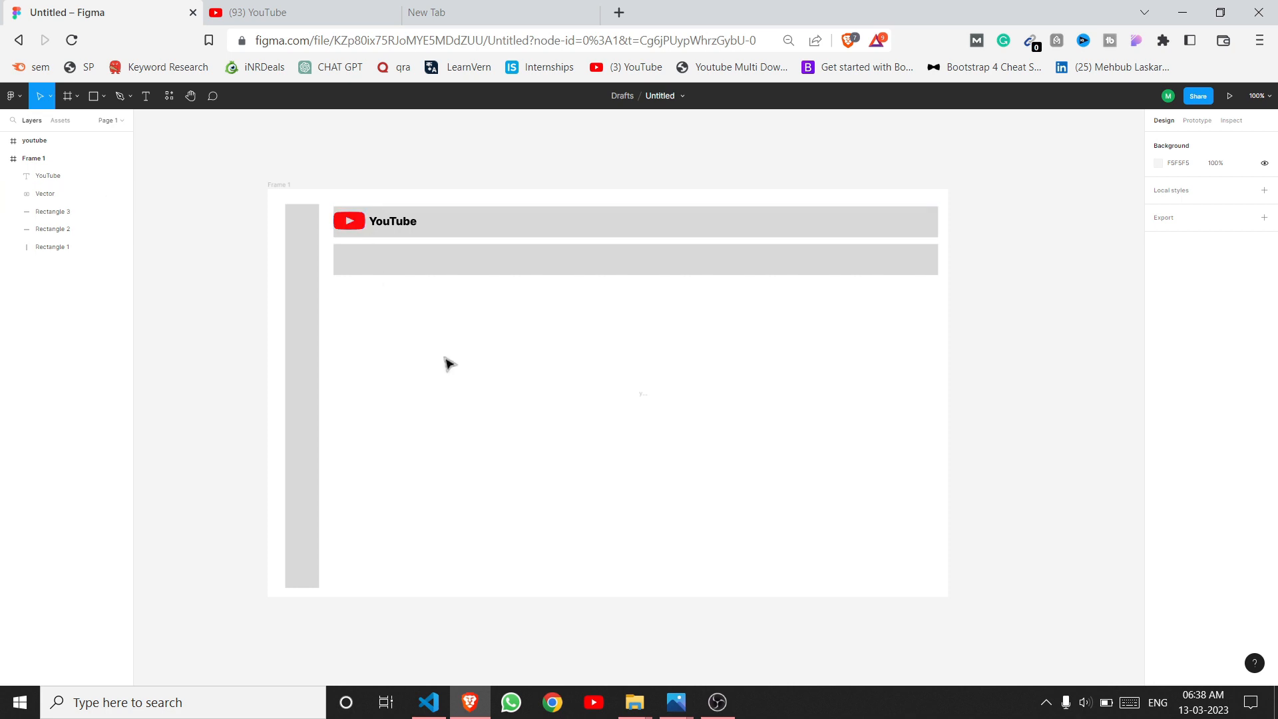
Step: Change the YouTube text's font family to KoHo
left_click(392, 224)
left_click(1163, 384)
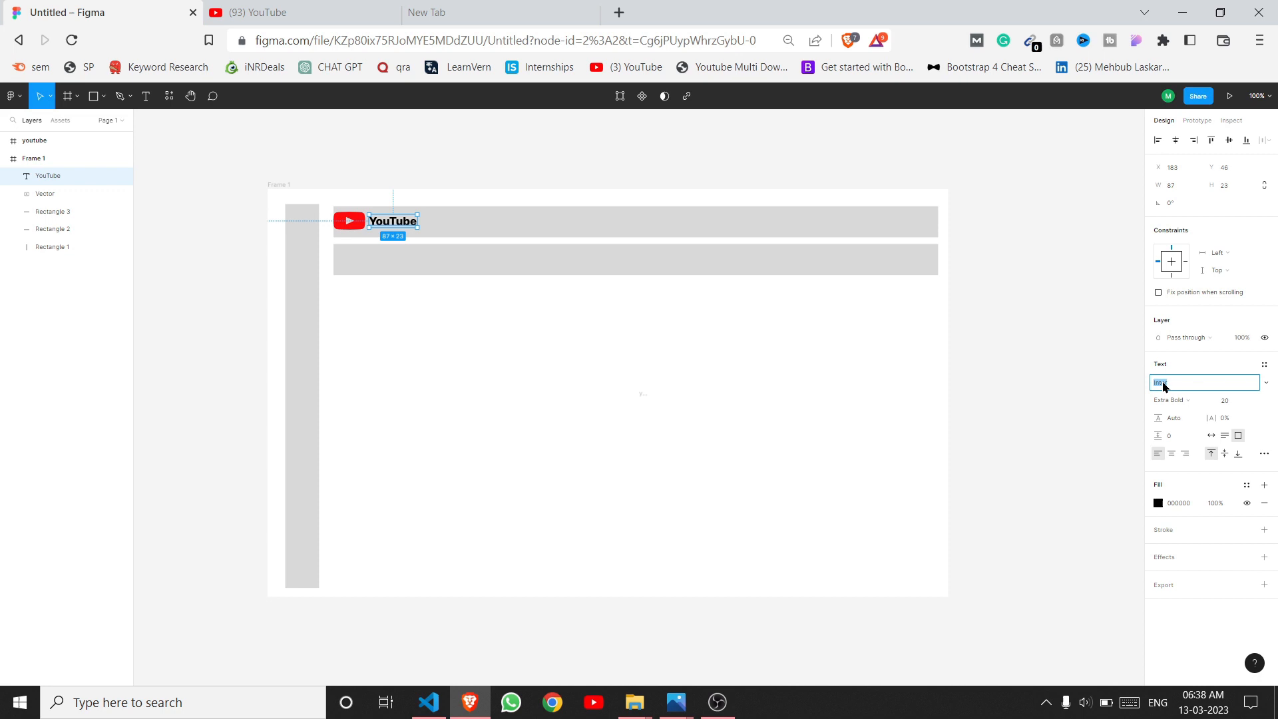
left_click(1264, 384)
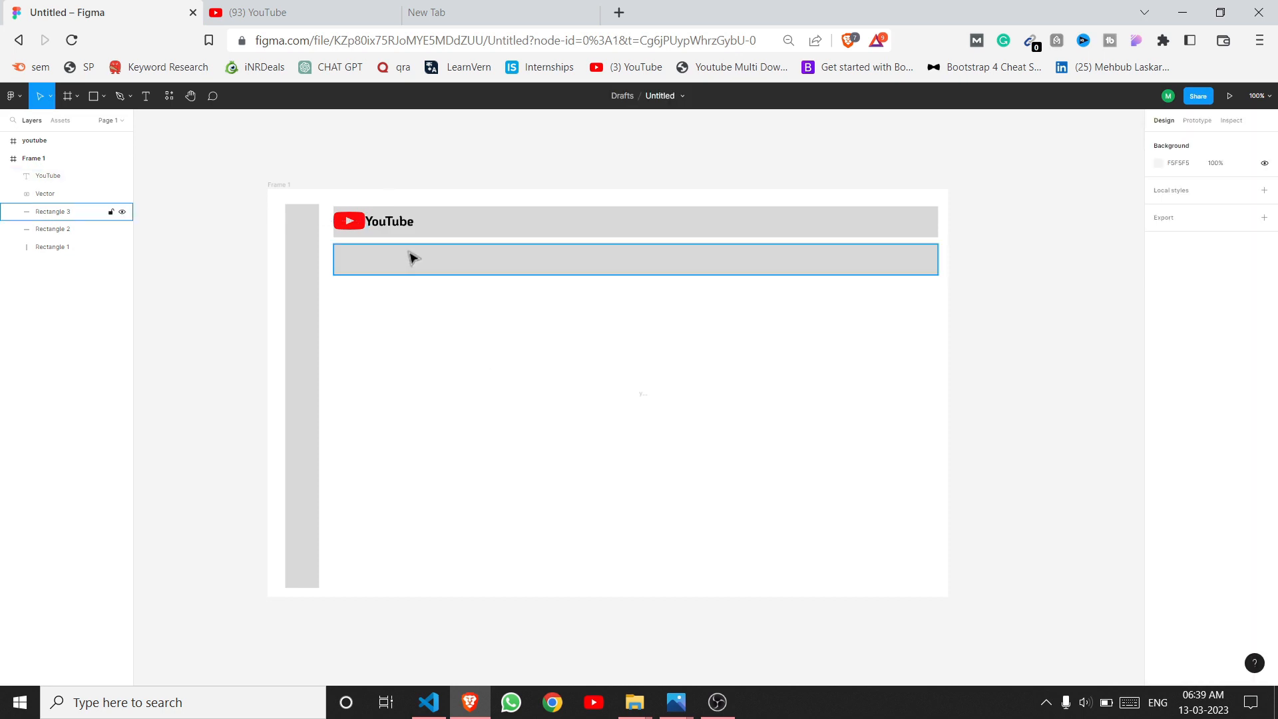
left_click(403, 226)
left_click_drag(403, 226, 405, 227)
Step: Draw a search bar rectangle in the header with white fill and a black outline
left_click(518, 460)
left_click(103, 96)
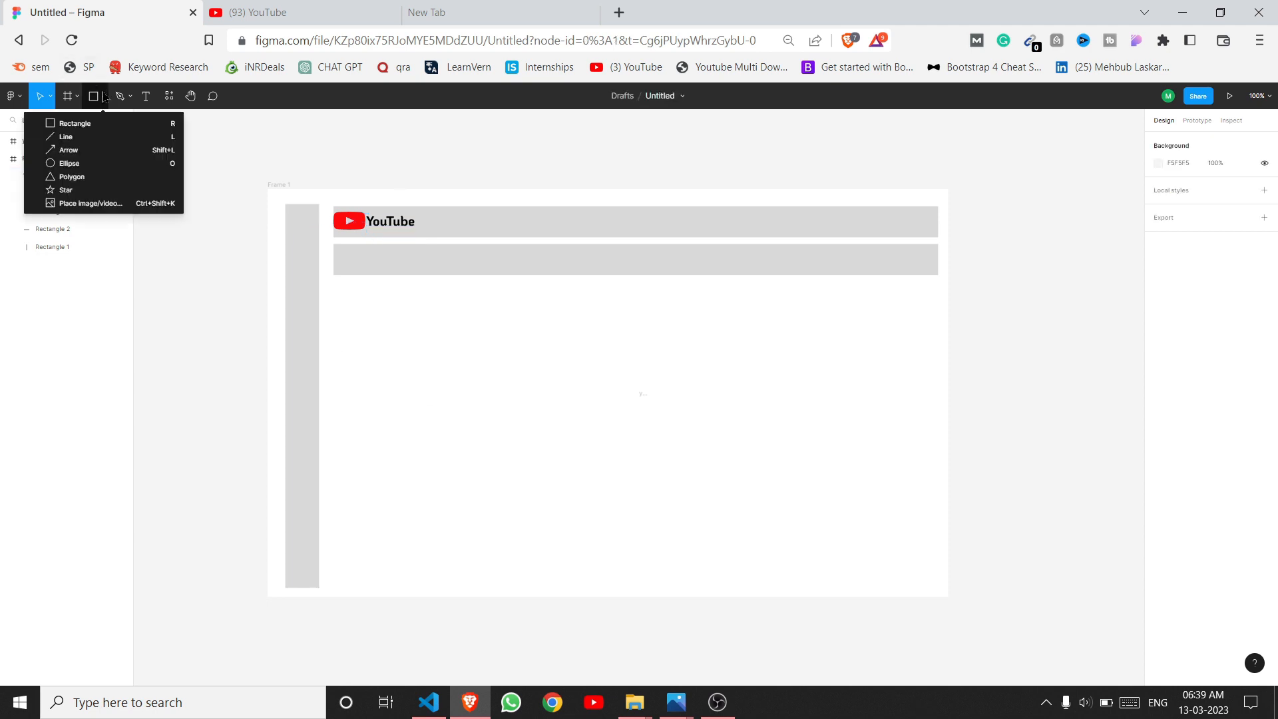
left_click(105, 129)
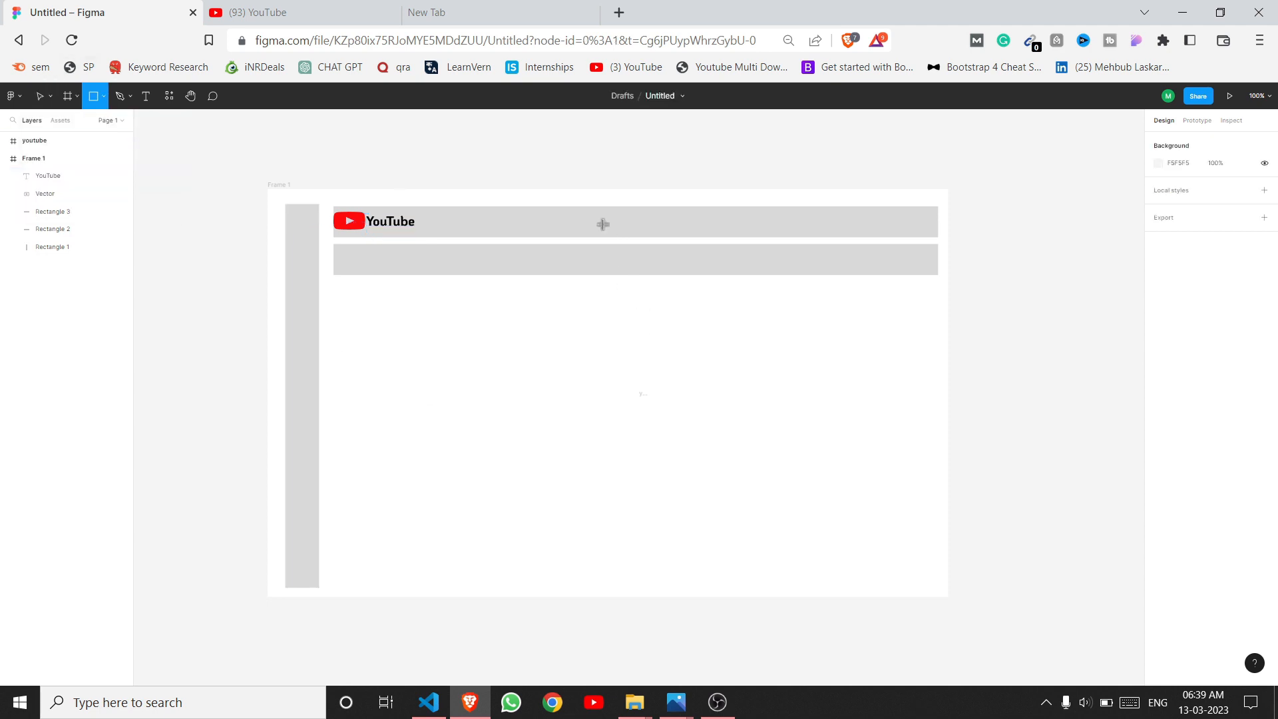
left_click_drag(464, 214, 699, 241)
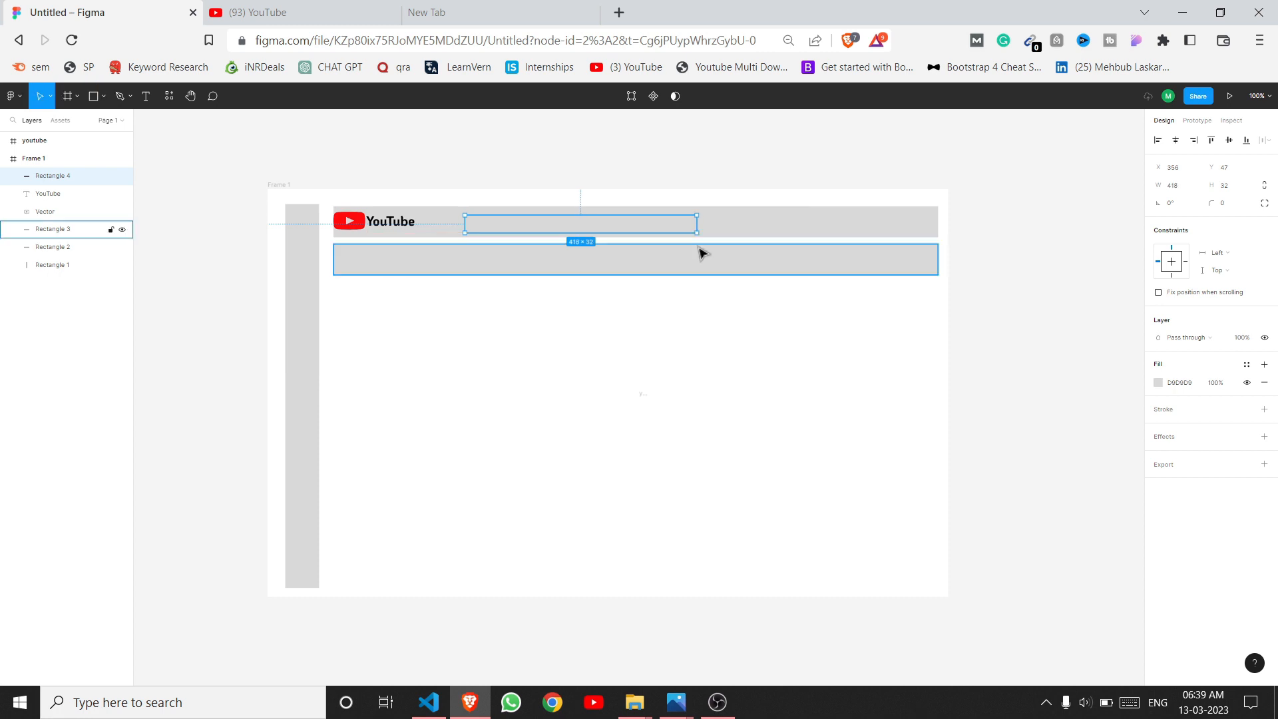
left_click(707, 358)
left_click(590, 232)
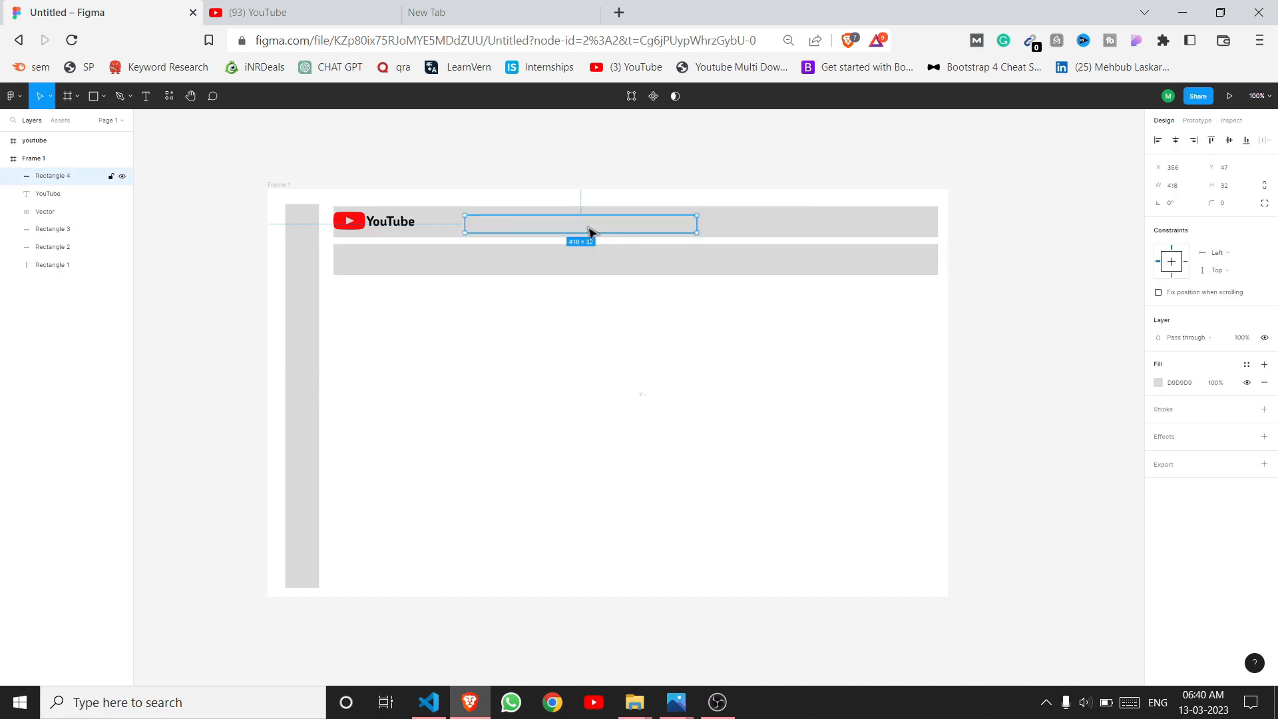
left_click(1159, 383)
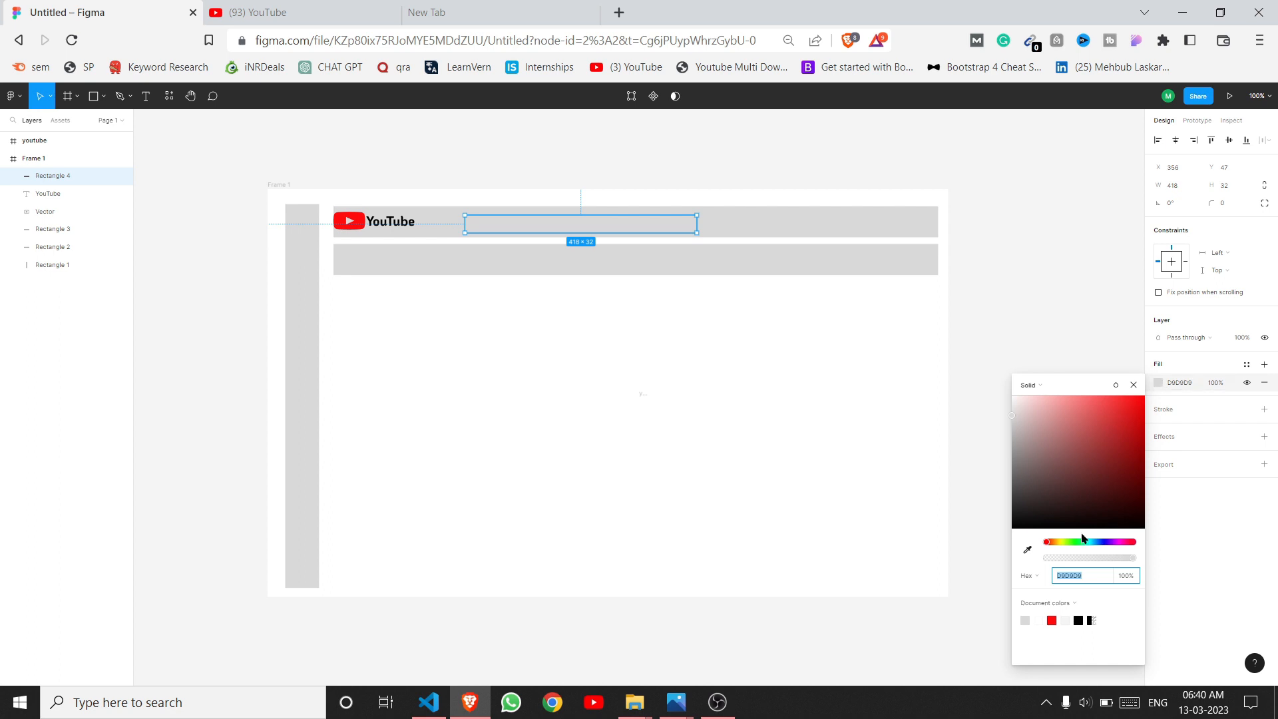
left_click(1039, 623)
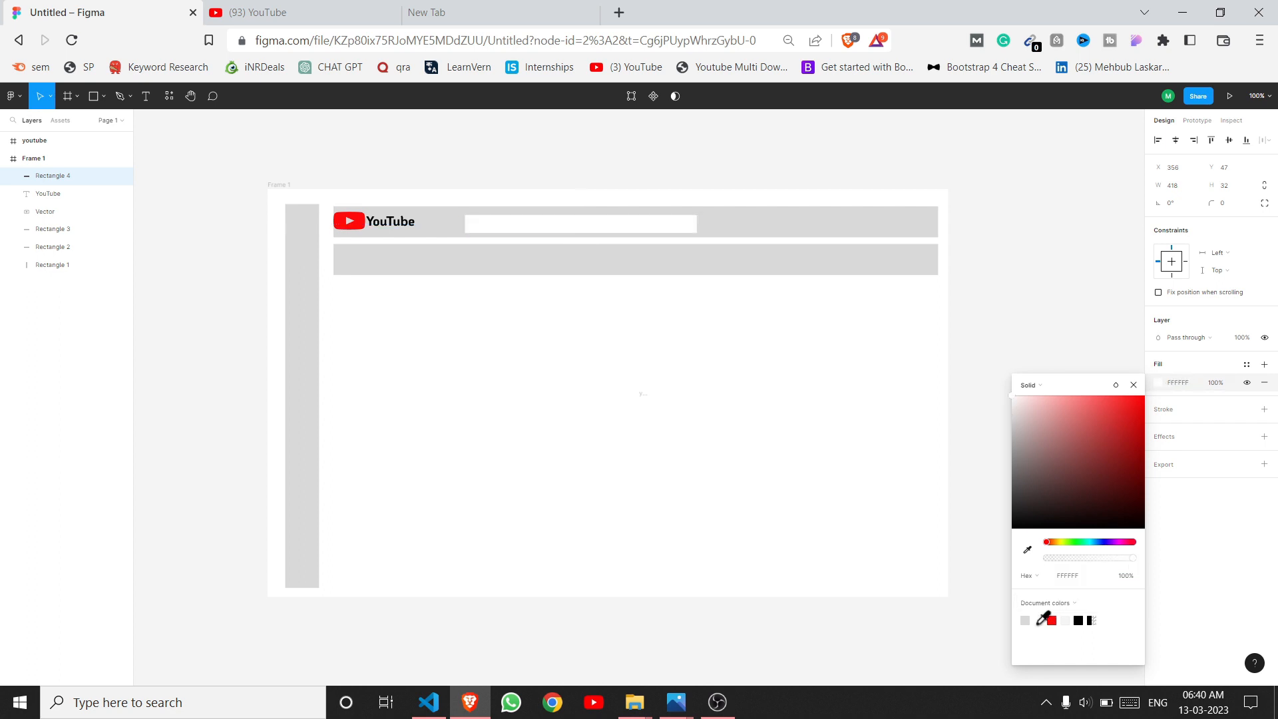
left_click(1254, 562)
left_click(1232, 414)
left_click(1023, 491)
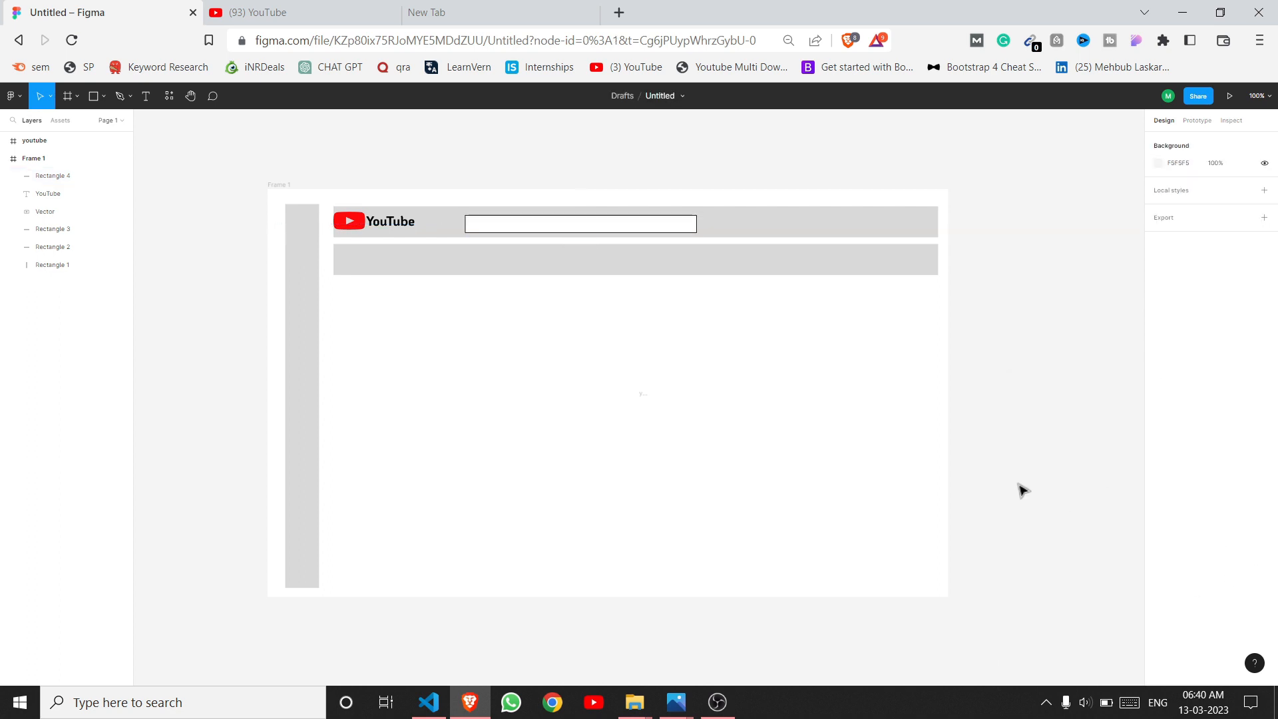
Step: Round the search bar's corners with a radius of 30
left_click(560, 222)
left_click(1227, 211)
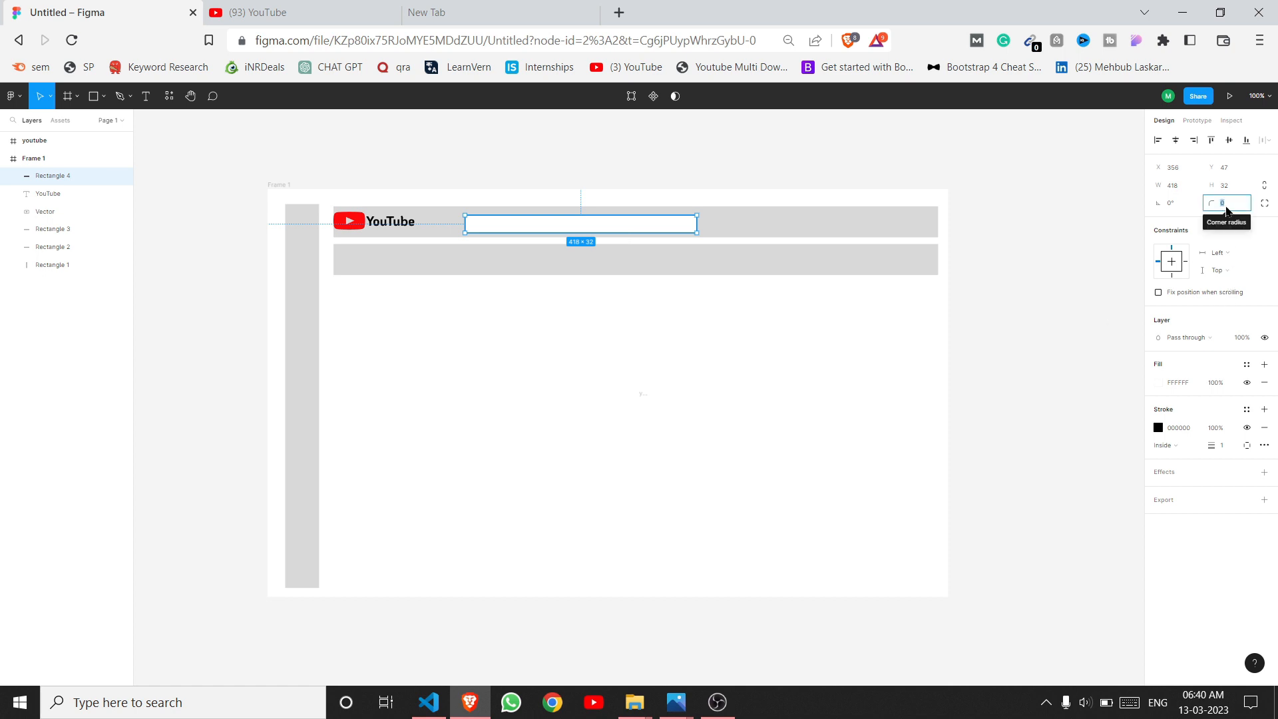
type("3")
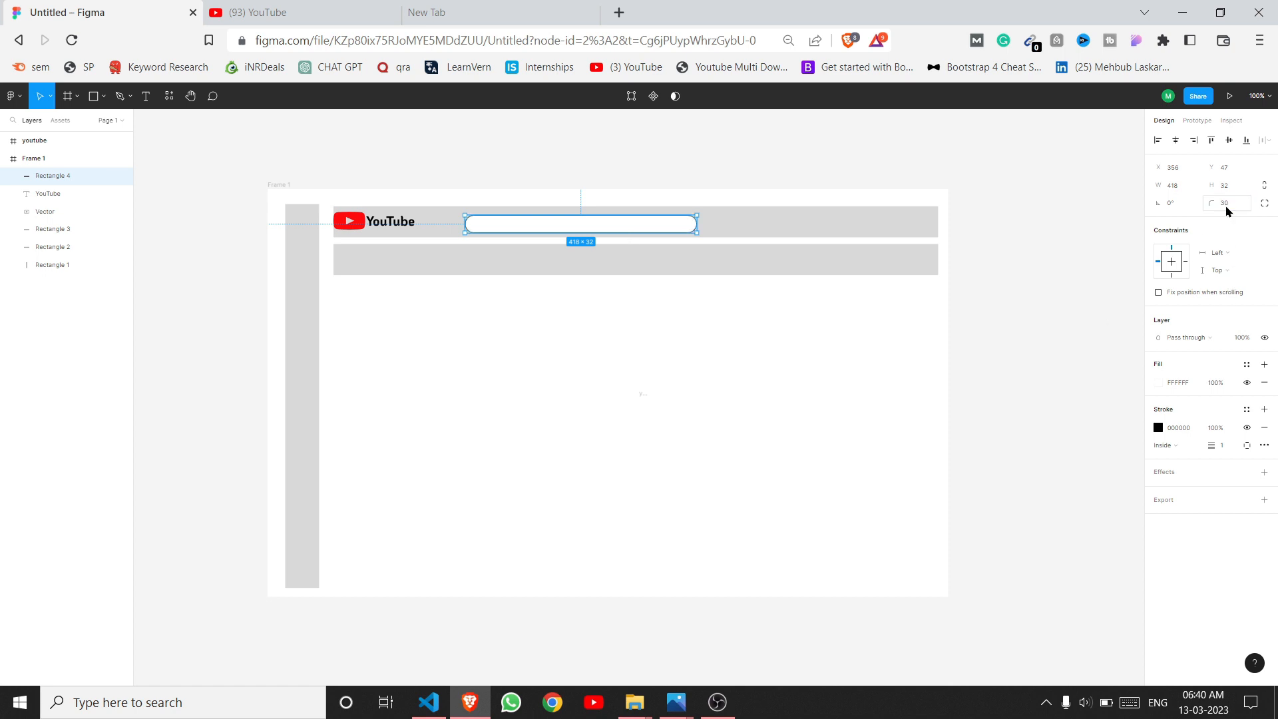
type("0")
left_click(673, 348)
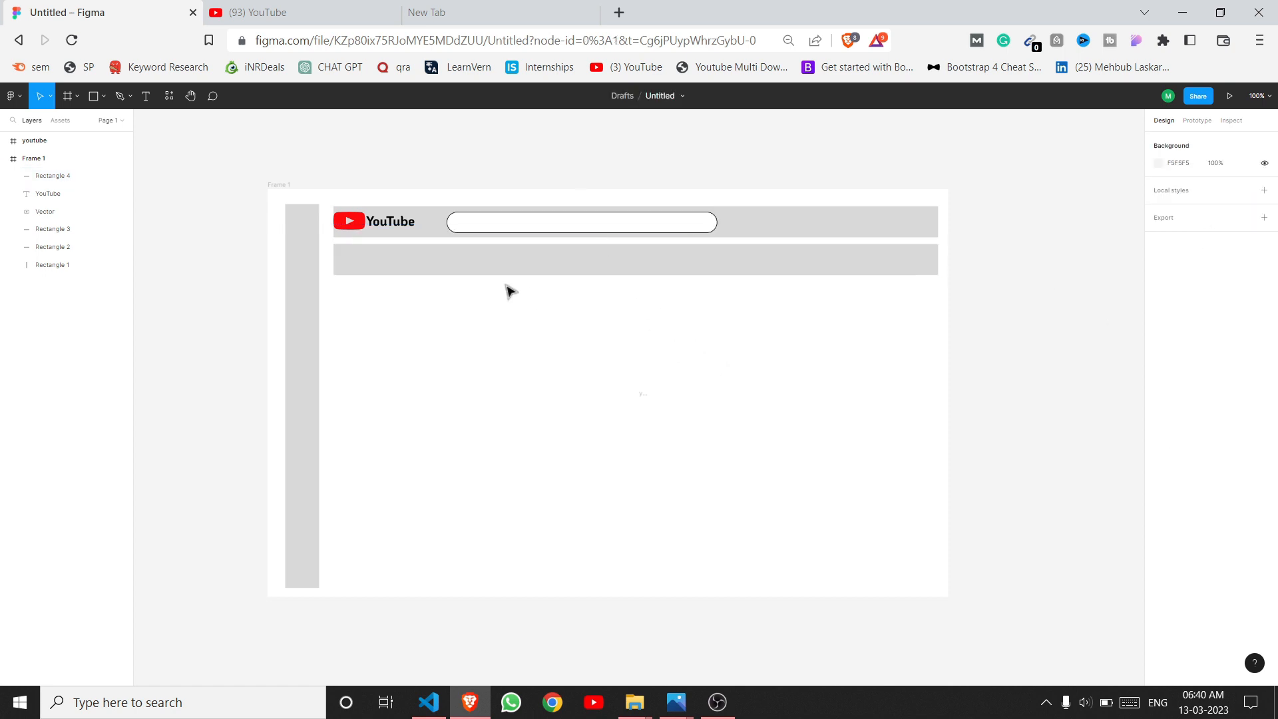
left_click(626, 221)
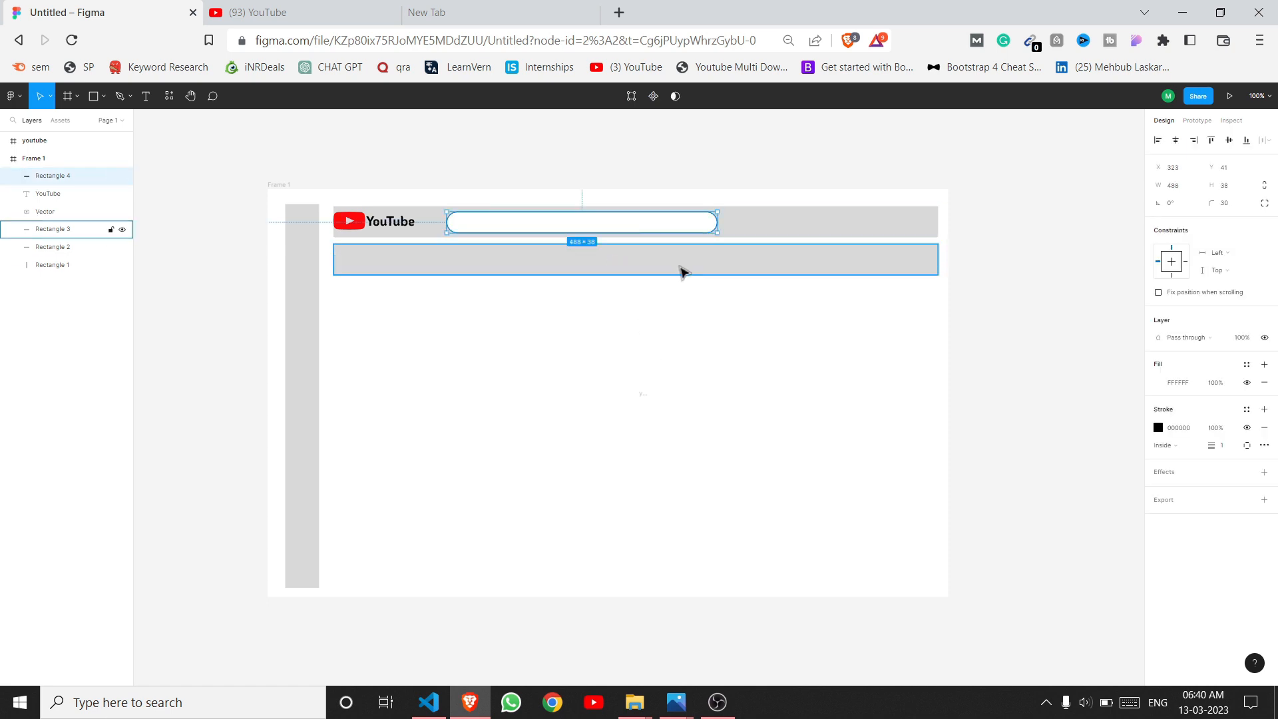
Step: Create a 'Search' text box below the header in Regular weight
left_click(146, 96)
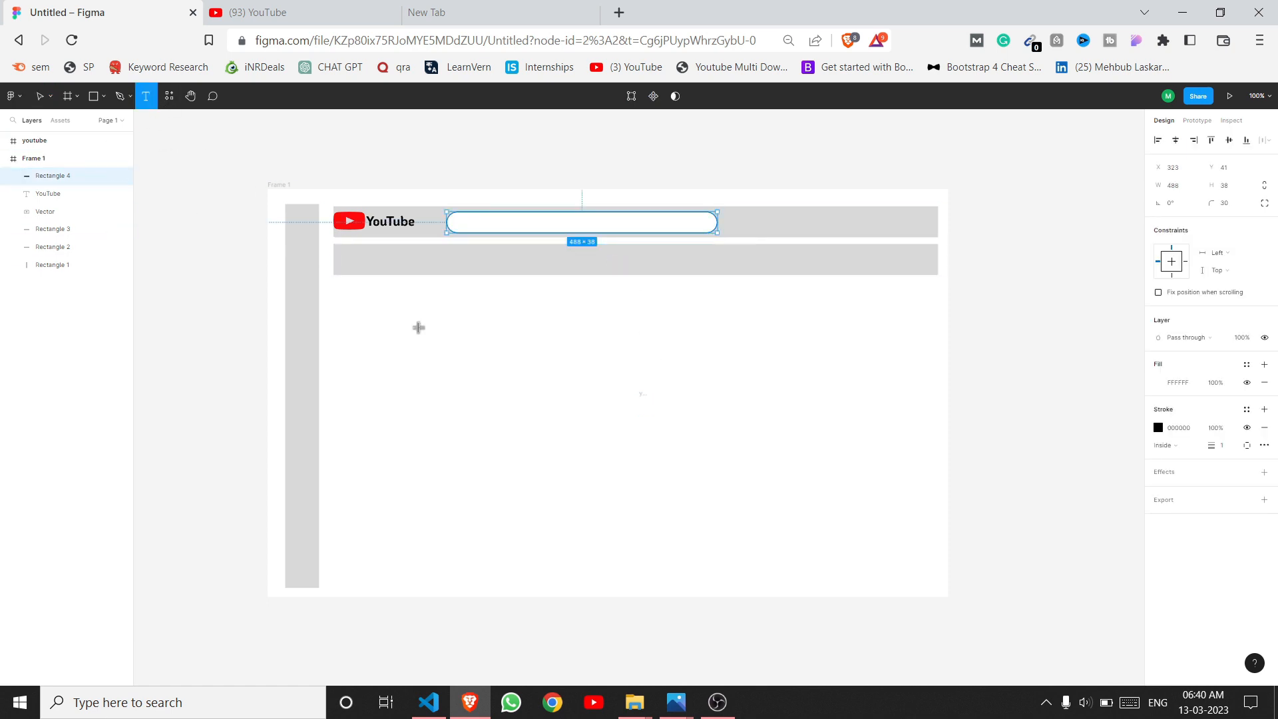
left_click_drag(418, 327, 513, 364)
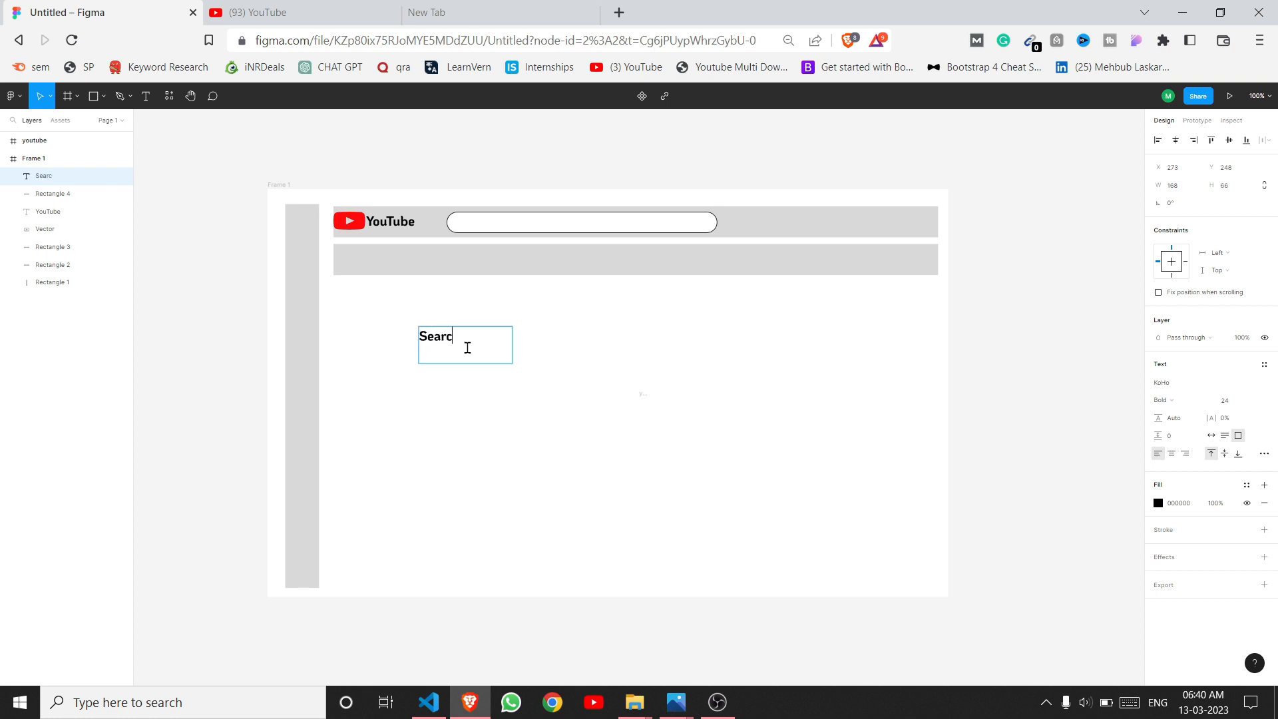
left_click(1161, 400)
left_click(1182, 351)
double_click(461, 338)
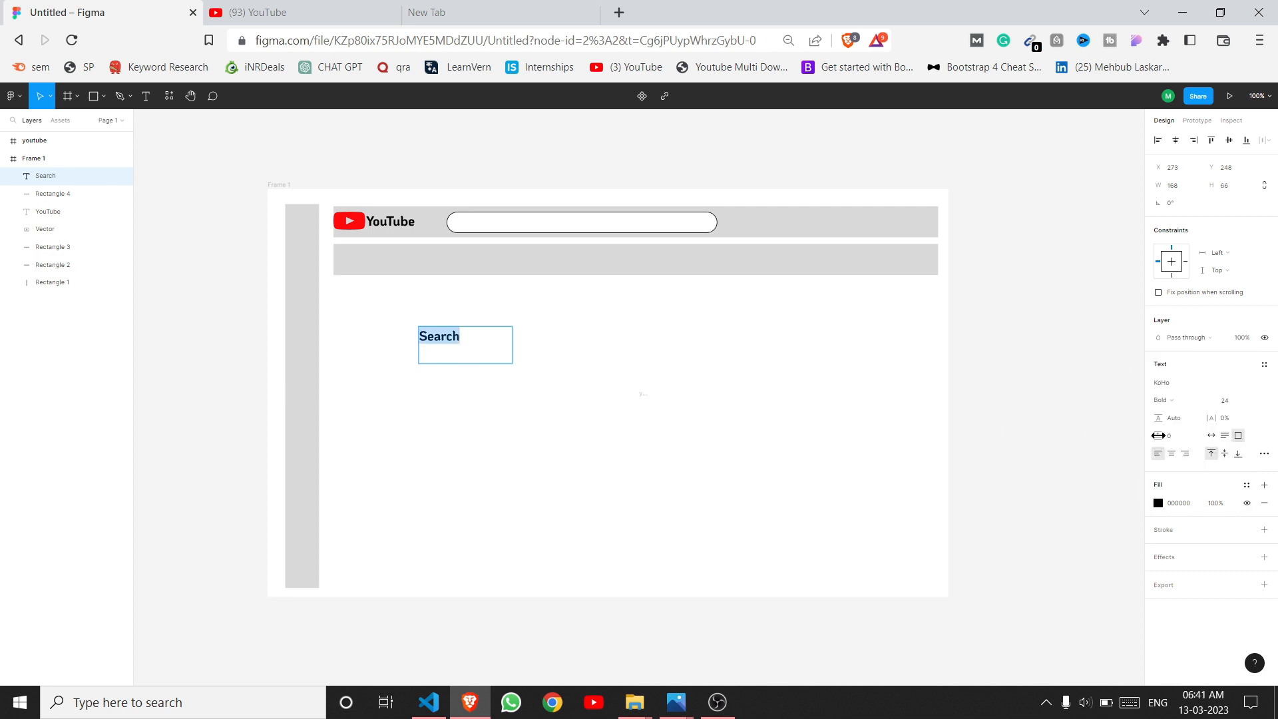
left_click(1182, 404)
left_click(1186, 364)
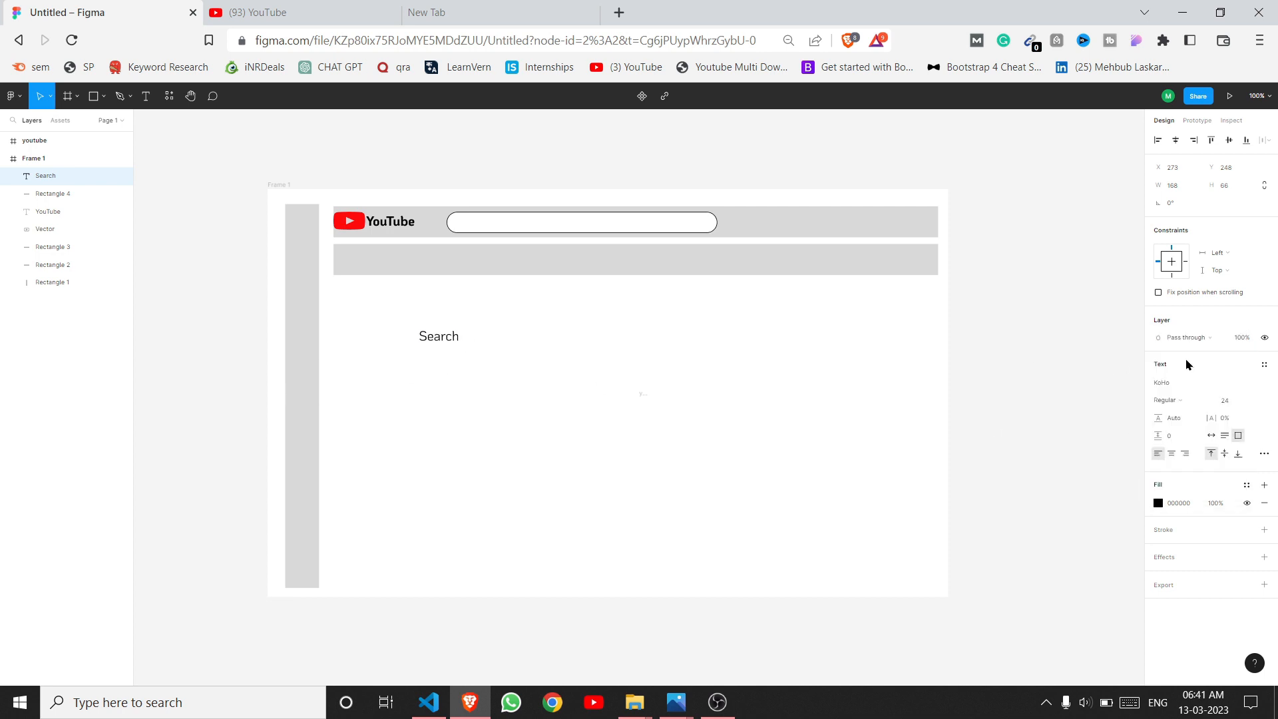
Step: Set the Search text to size 15 with light grey D9D9D9 fill, in a 59×25 box
left_click(1236, 403)
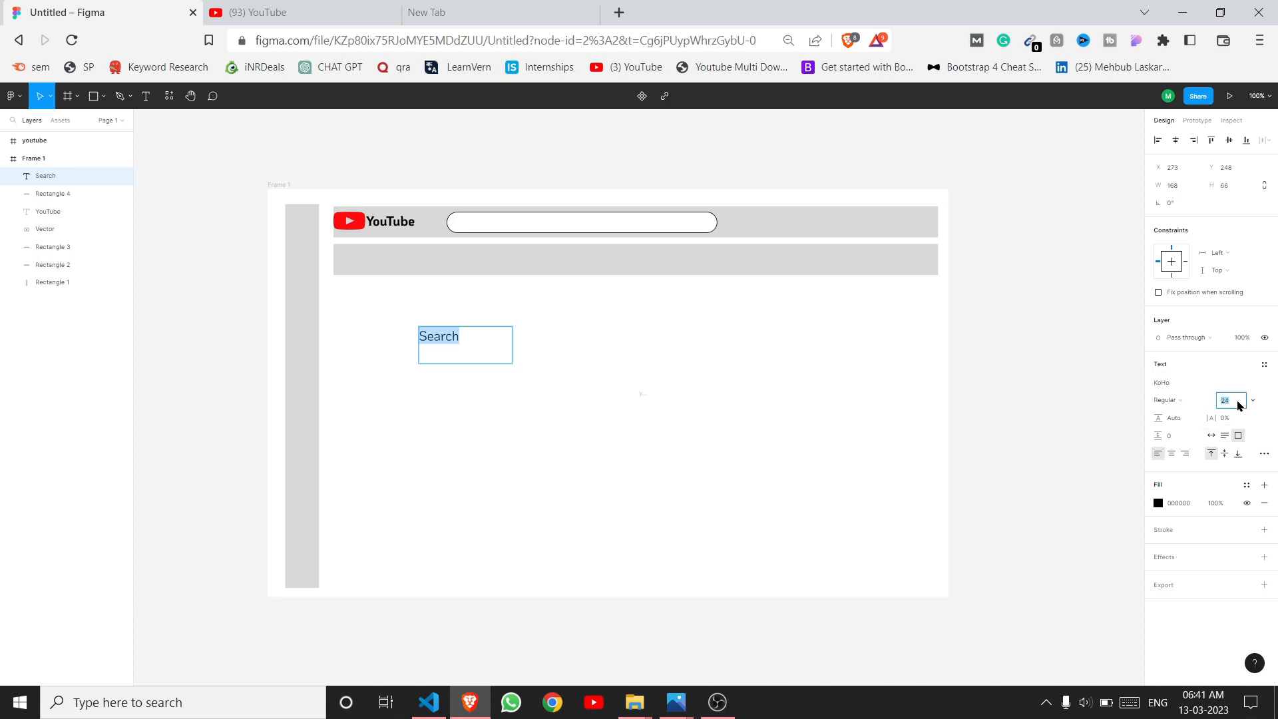
type("15")
key("Return")
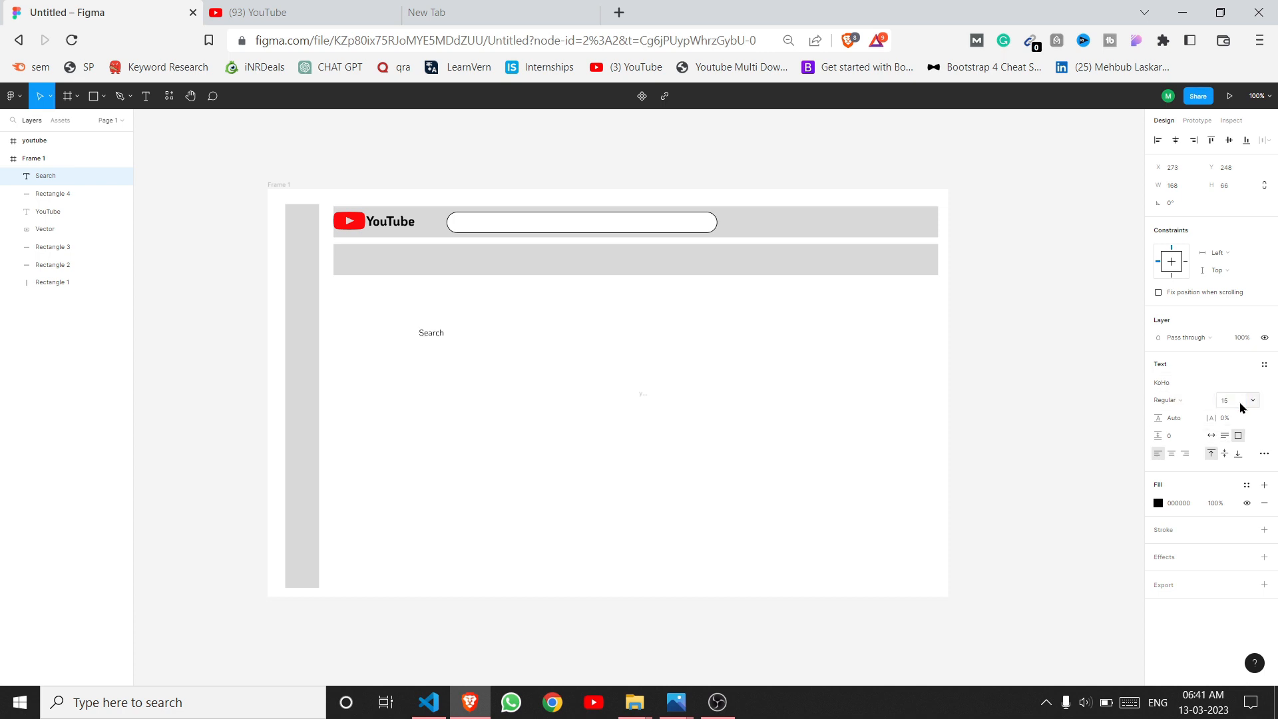
left_click(1158, 503)
left_click(1024, 632)
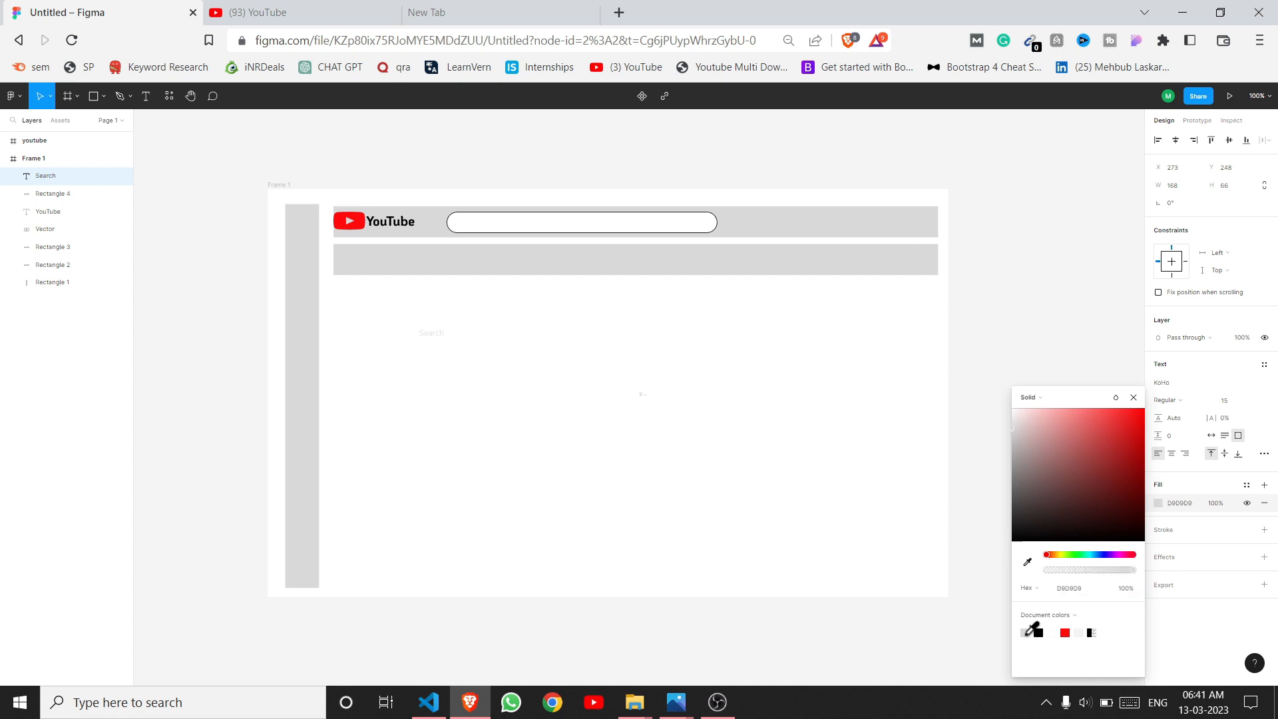
left_click(455, 334)
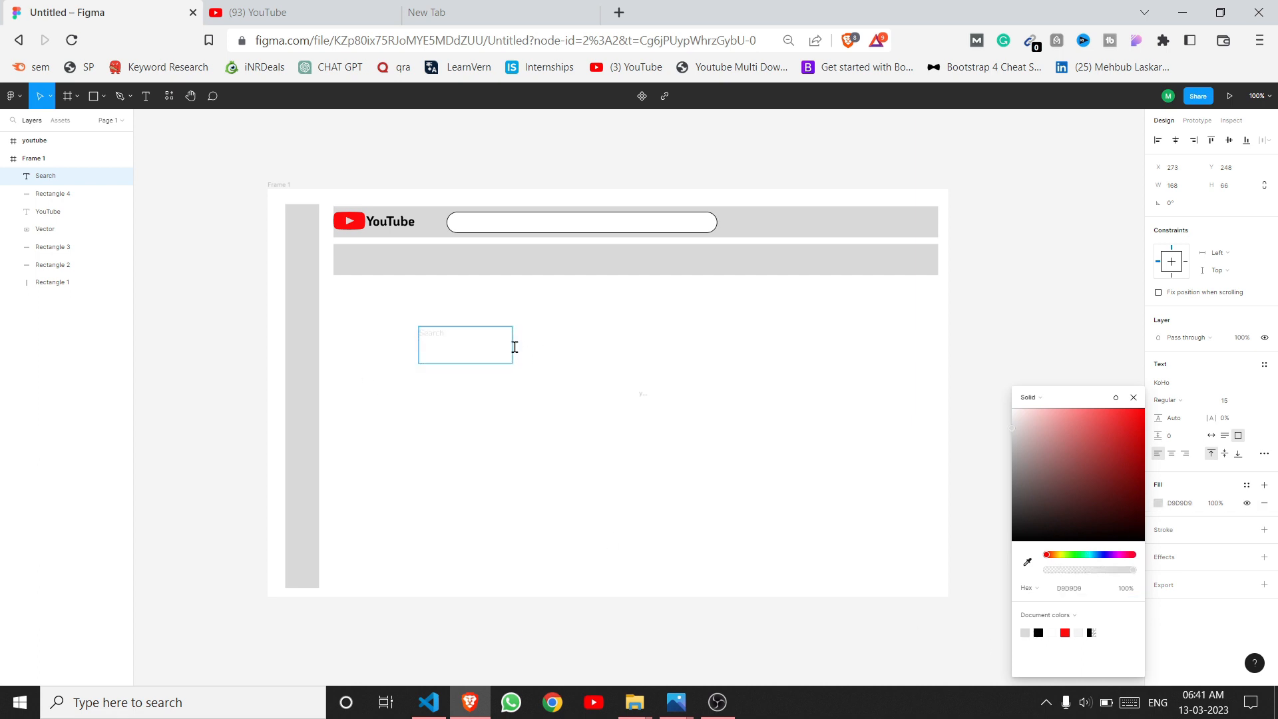
left_click_drag(513, 364, 480, 227)
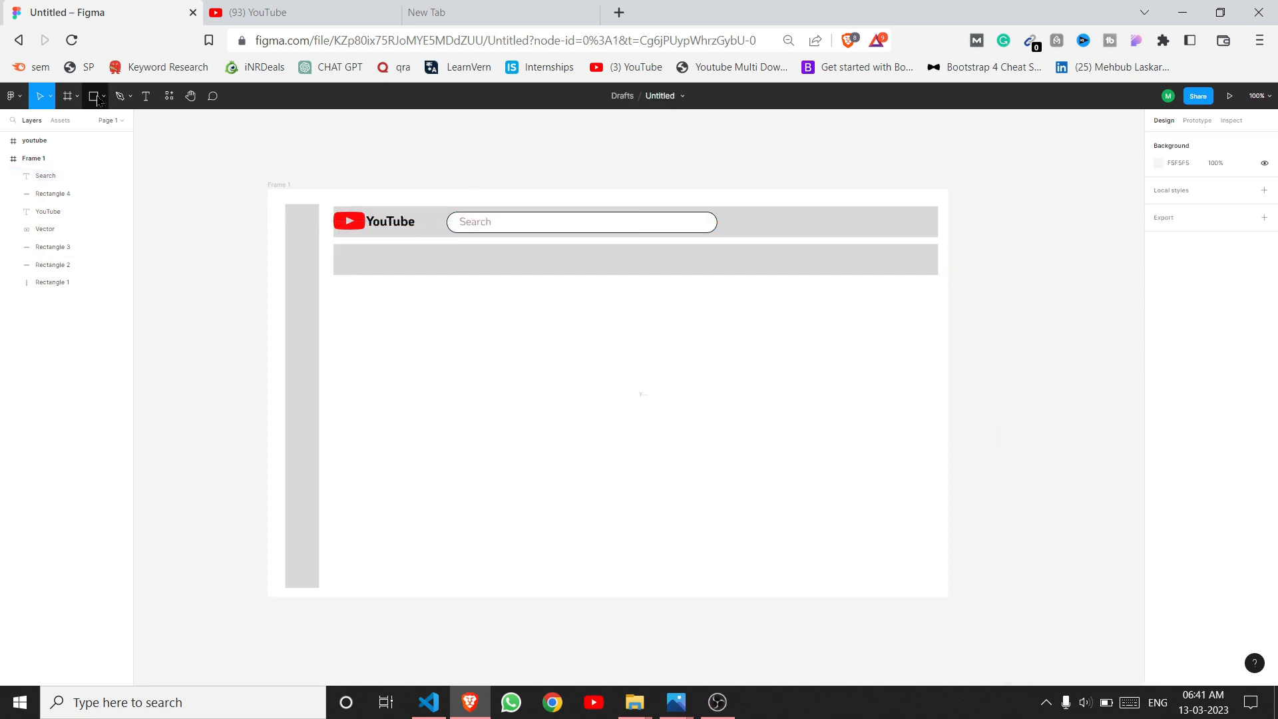
Step: Insert a search icon from Font Awesome Icons at the search bar's right end
right_click(455, 334)
mouse_move(532, 382)
mouse_move(489, 584)
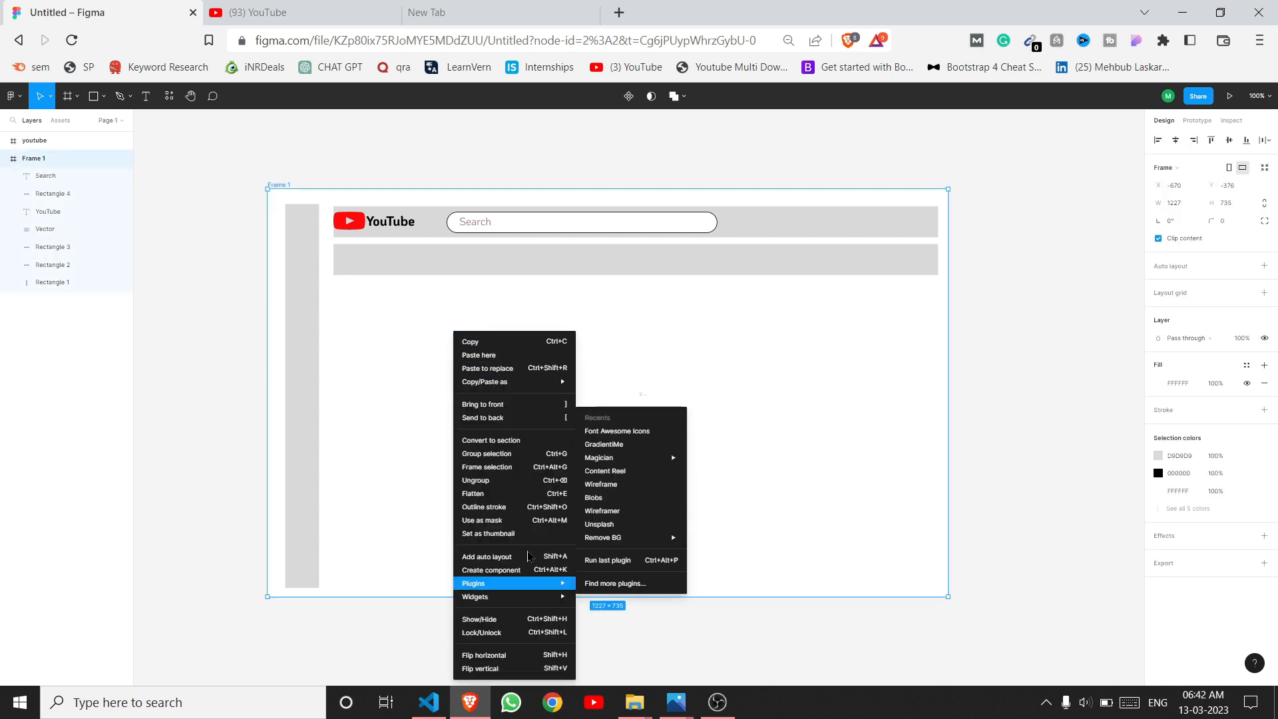
left_click(605, 431)
left_click(388, 235)
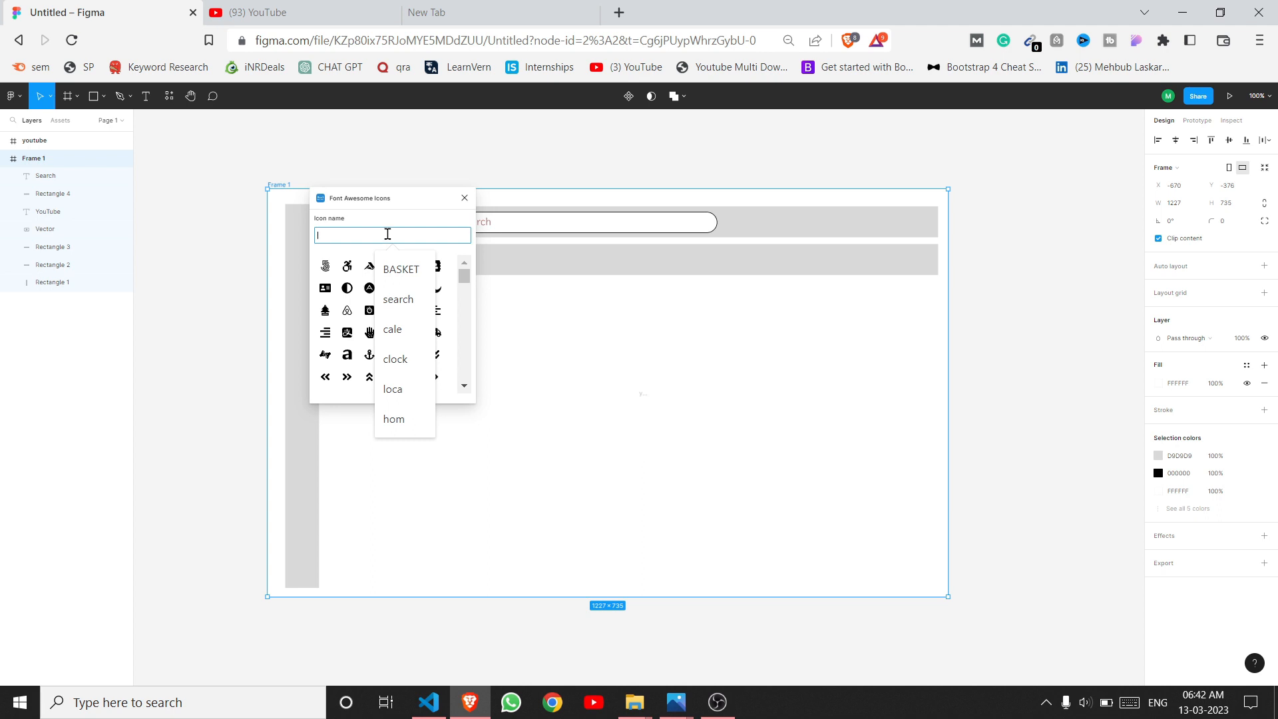
left_click(400, 300)
left_click(436, 266)
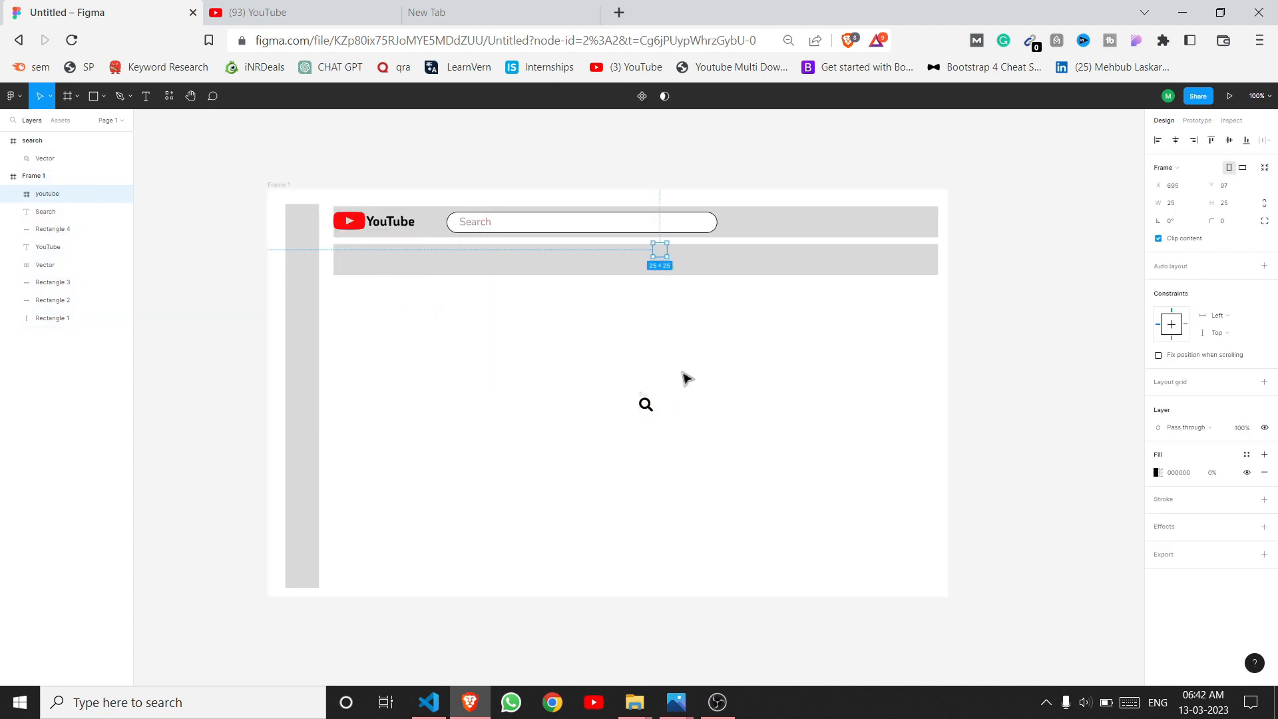
left_click(645, 404)
left_click_drag(645, 405, 686, 221)
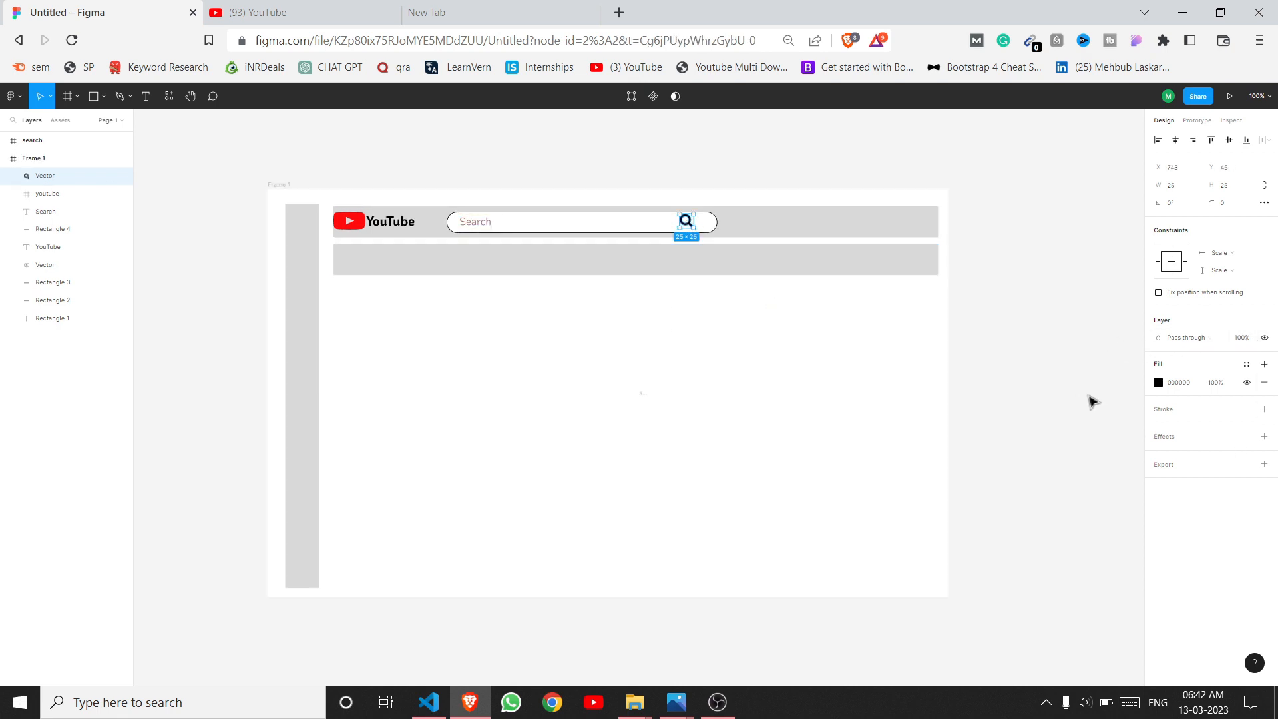
Step: Recolour the search icon grey BDABAB and shrink it to 22×19
left_click(1158, 382)
left_click(1025, 620)
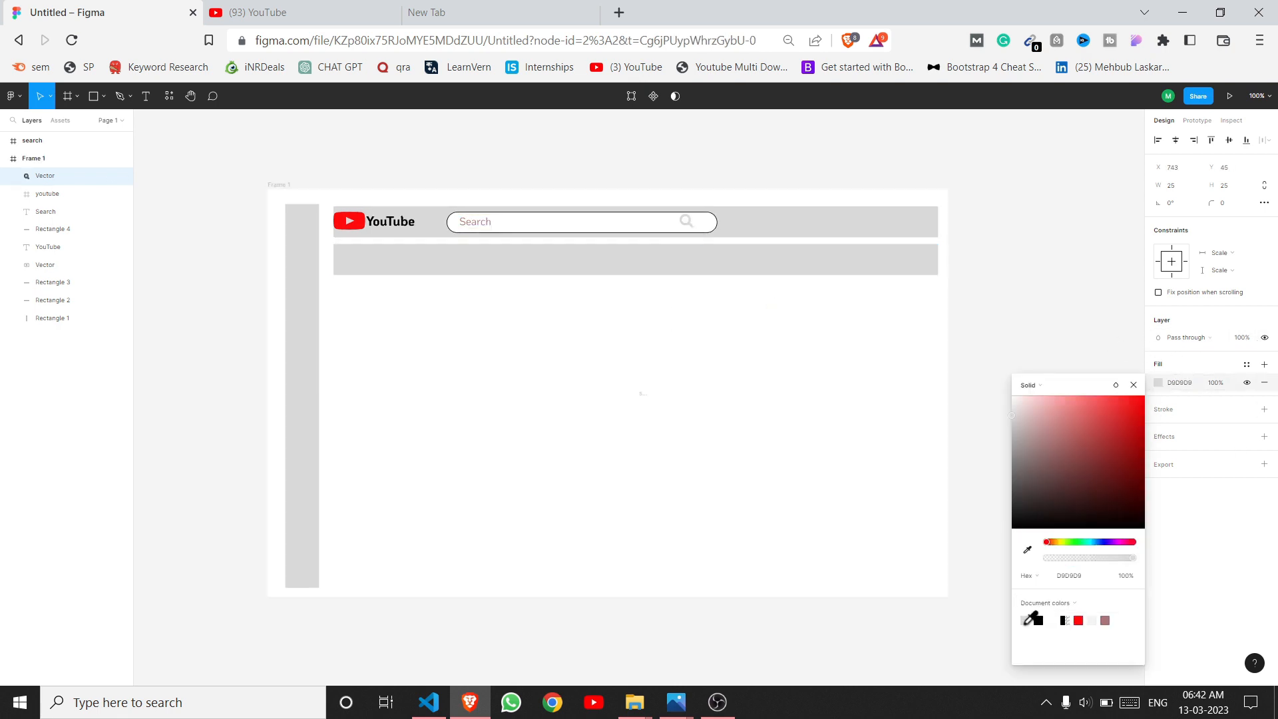
left_click(1024, 431)
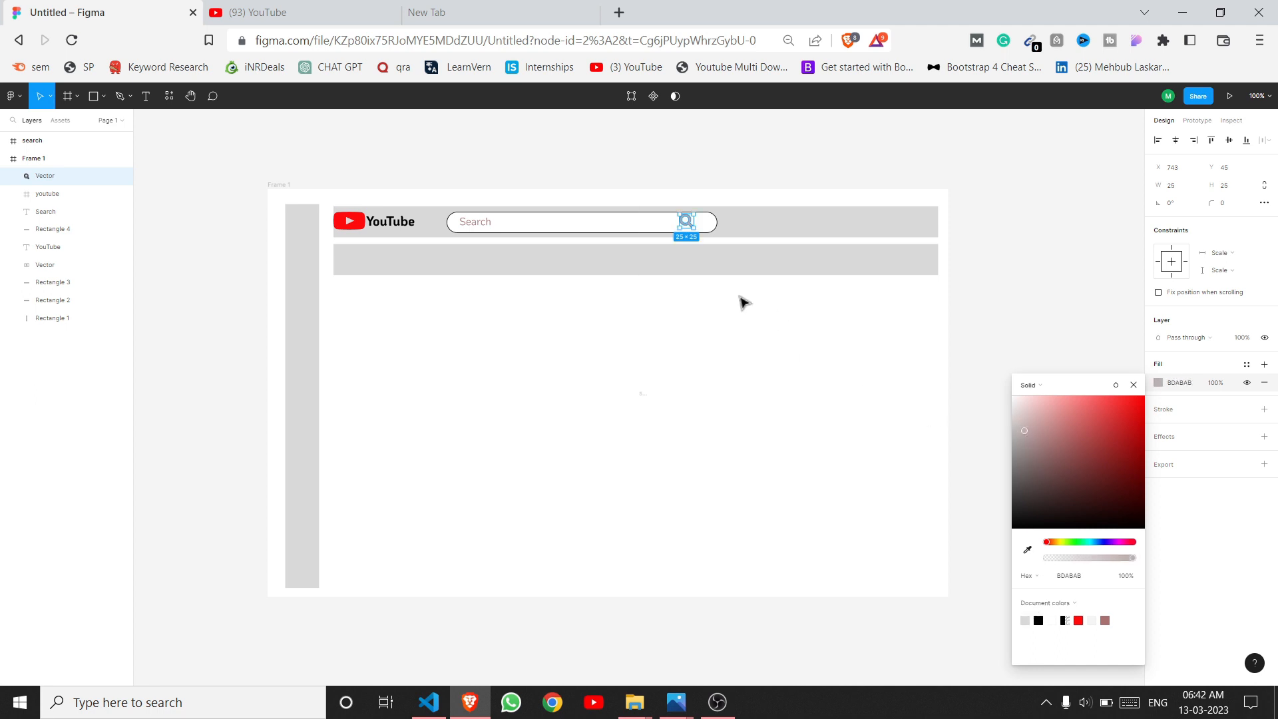
left_click_drag(694, 215, 692, 219)
left_click(793, 368)
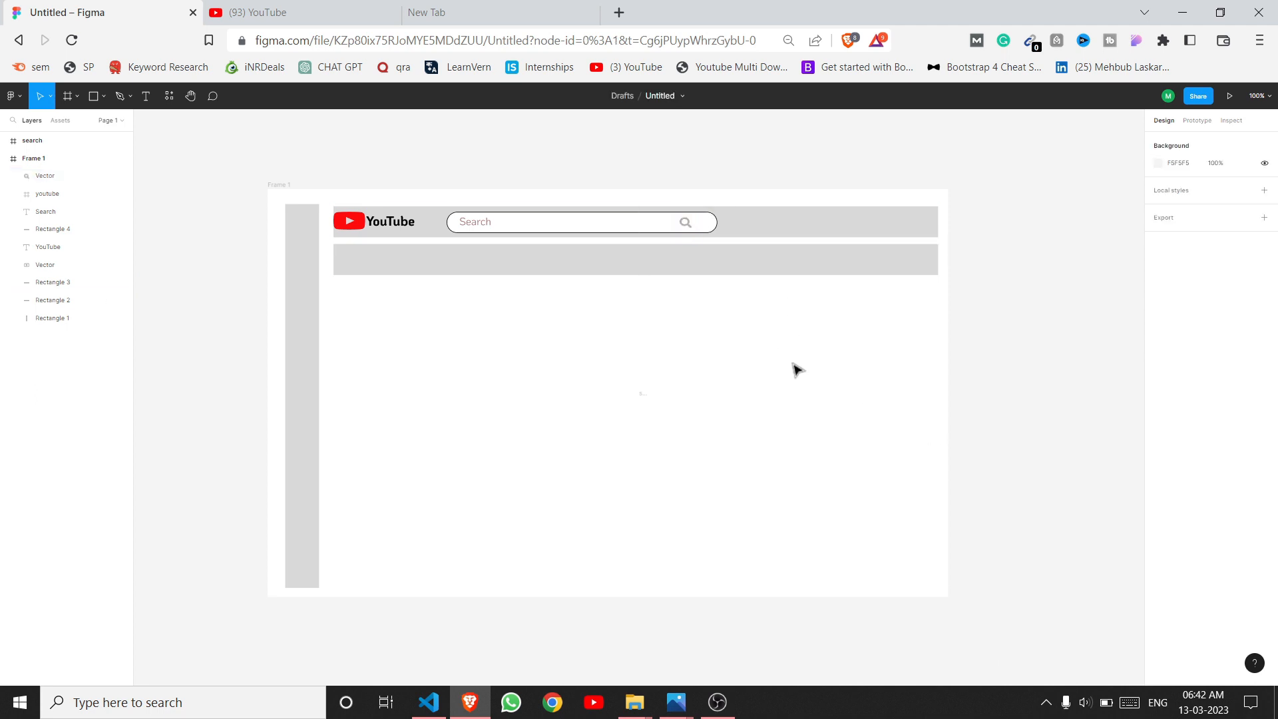
left_click(684, 219)
key("Right")
key("Right")
key("Right")
key("Right")
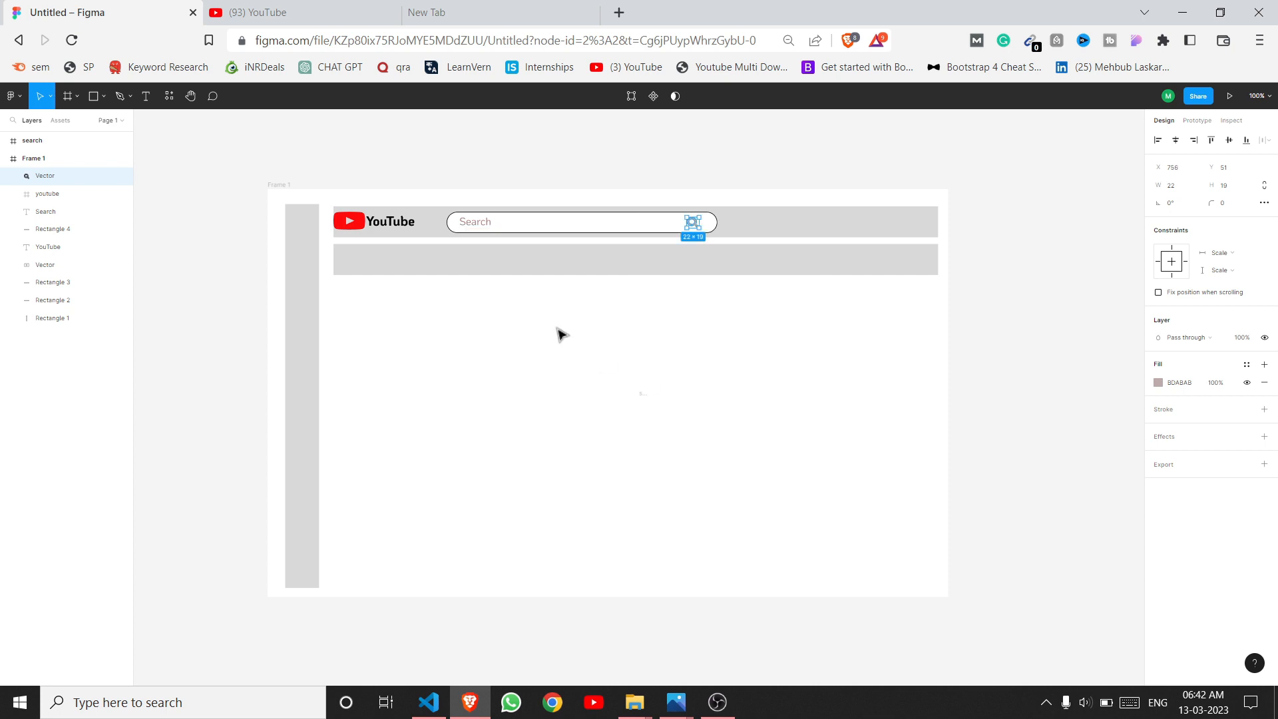
Step: Paste a microphone icon beside the search bar and fill it dark grey 776161
left_click(587, 235)
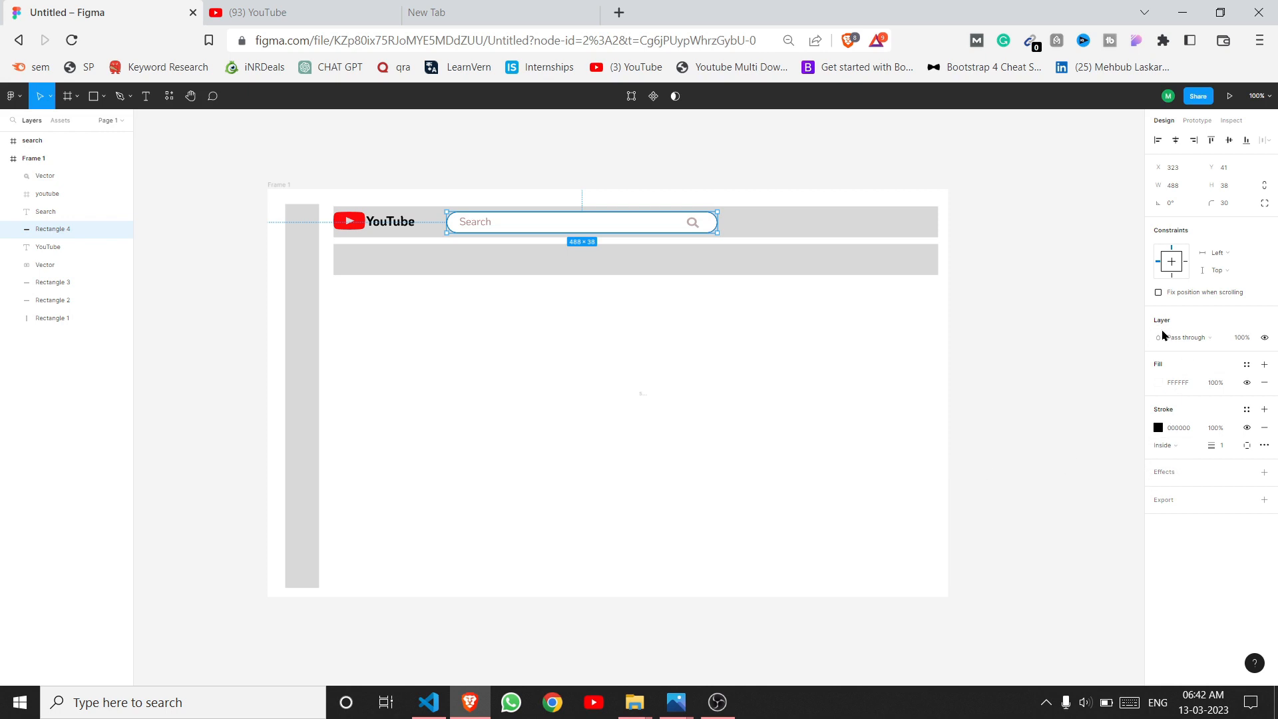
left_click(1159, 428)
left_click(644, 406)
key("ctrl+v")
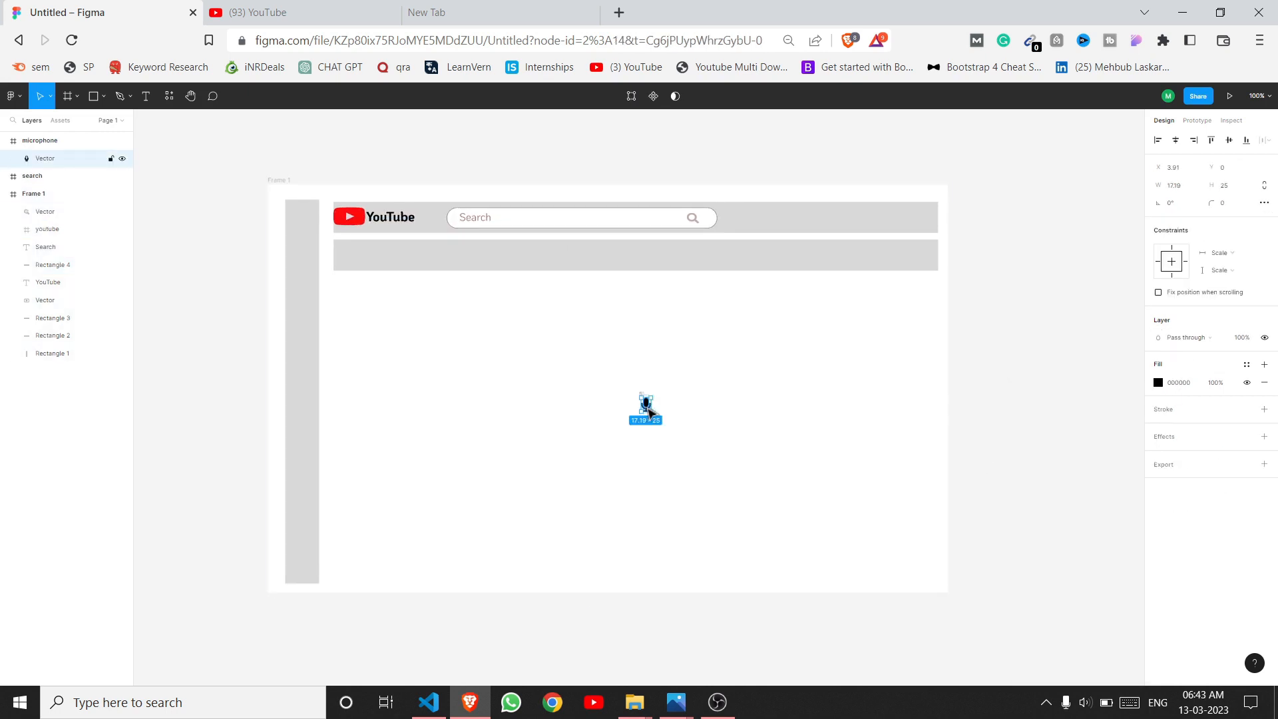
left_click_drag(715, 364, 750, 227)
left_click(799, 379)
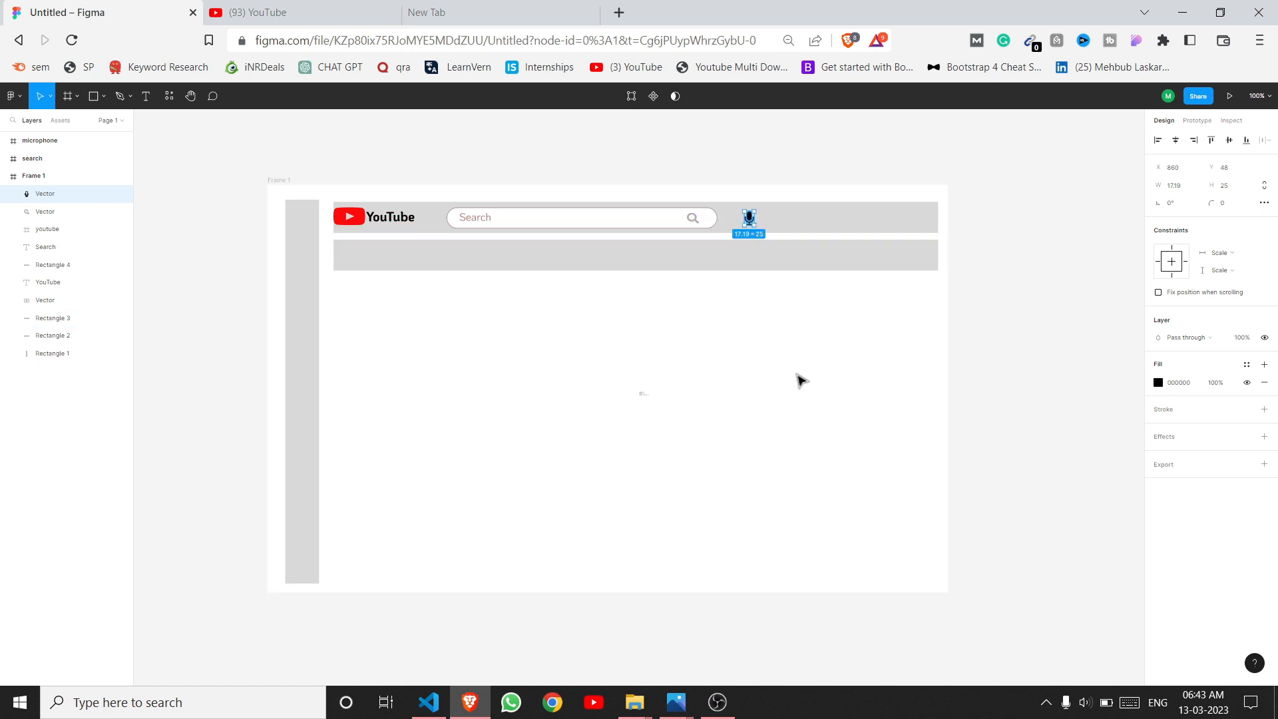
left_click(752, 222)
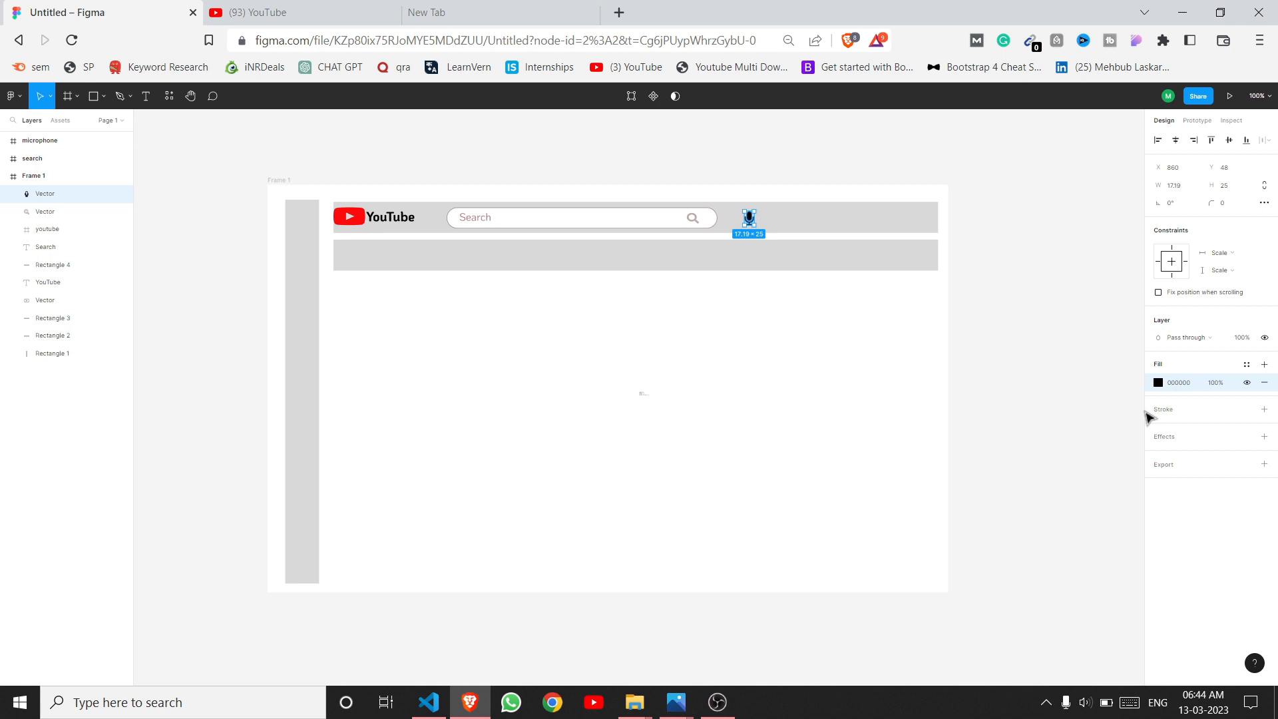
left_click(1158, 382)
left_click_drag(1029, 417, 1036, 471)
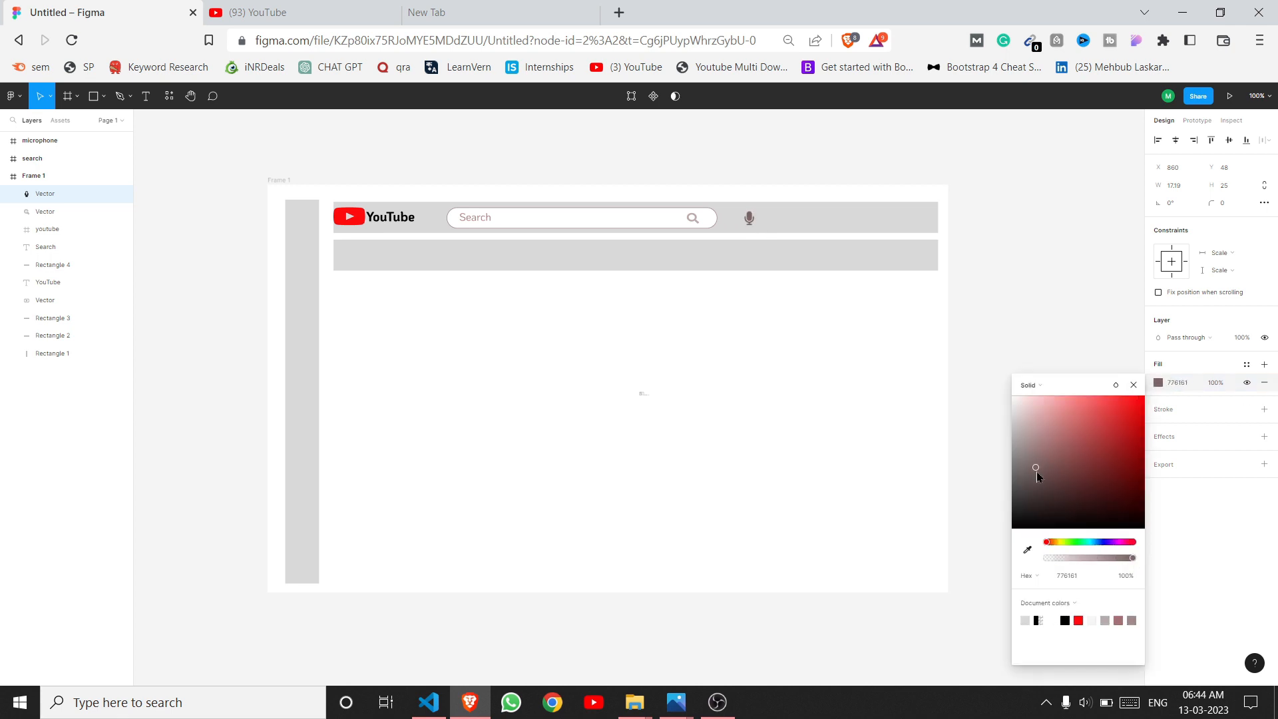
left_click(1050, 289)
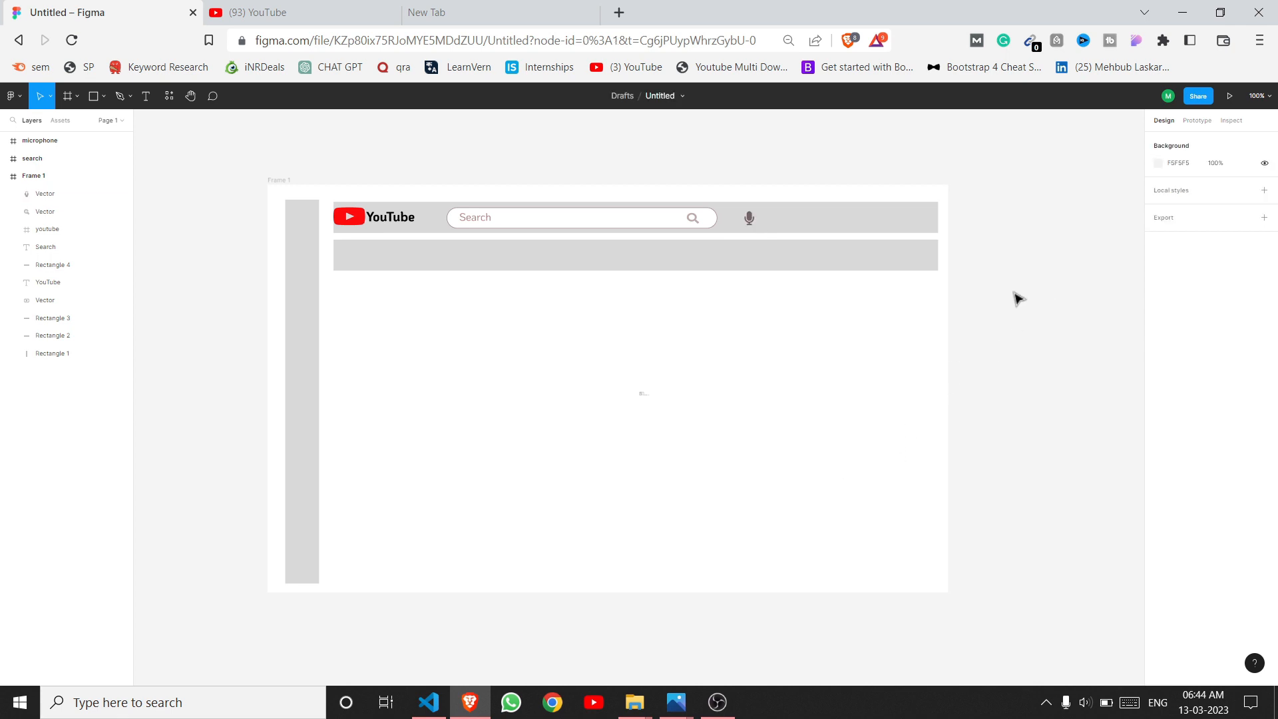
Step: Set the All label's font to Abhaya Libre Medium
right_click(592, 323)
mouse_move(643, 573)
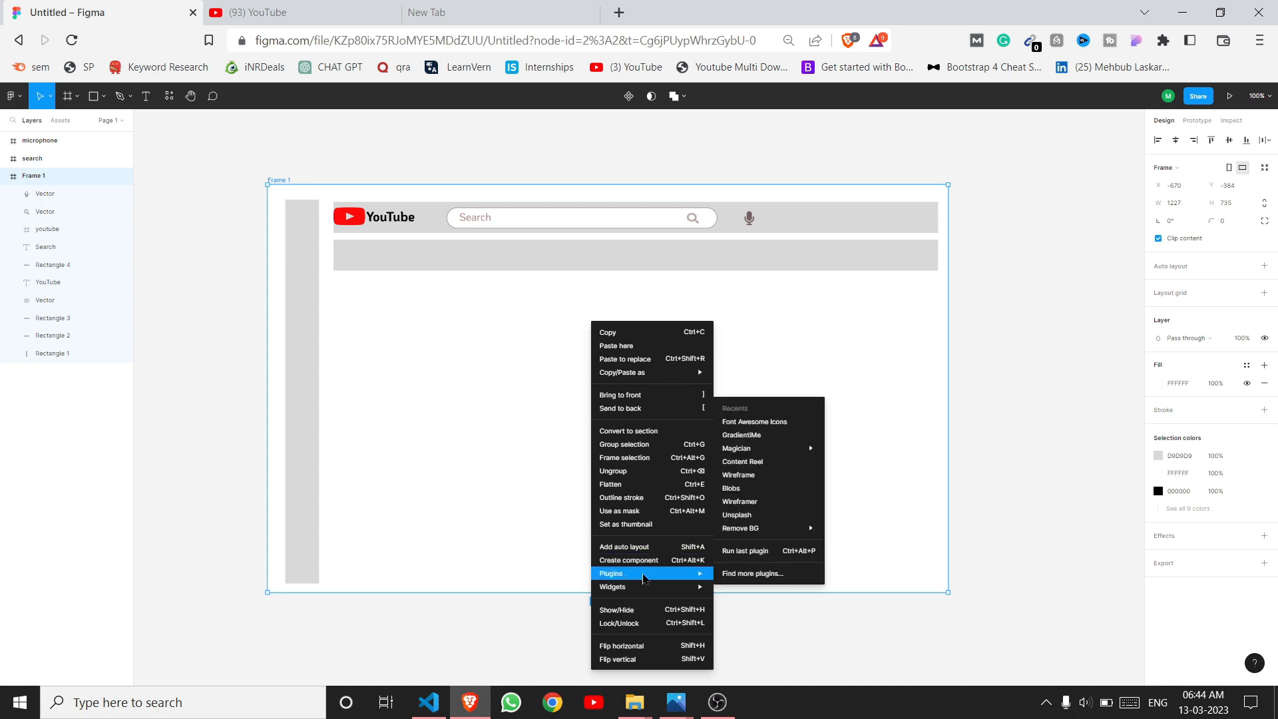
left_click(796, 420)
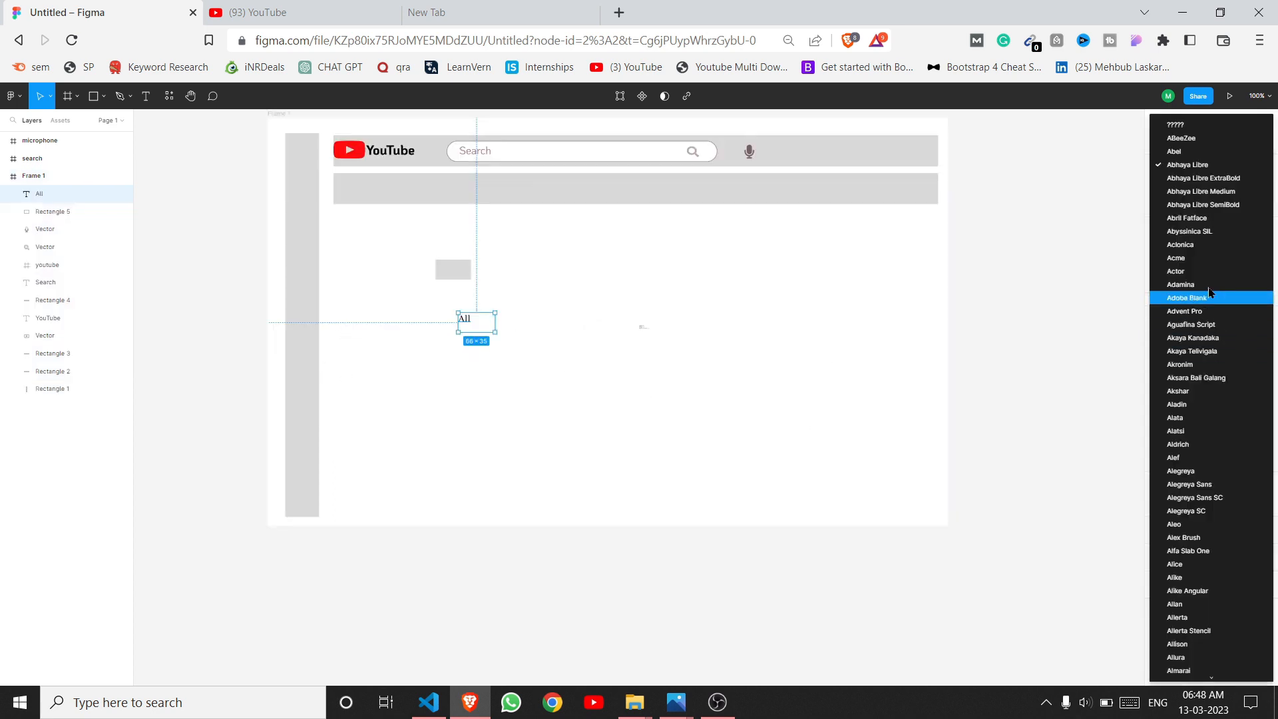
left_click(1200, 192)
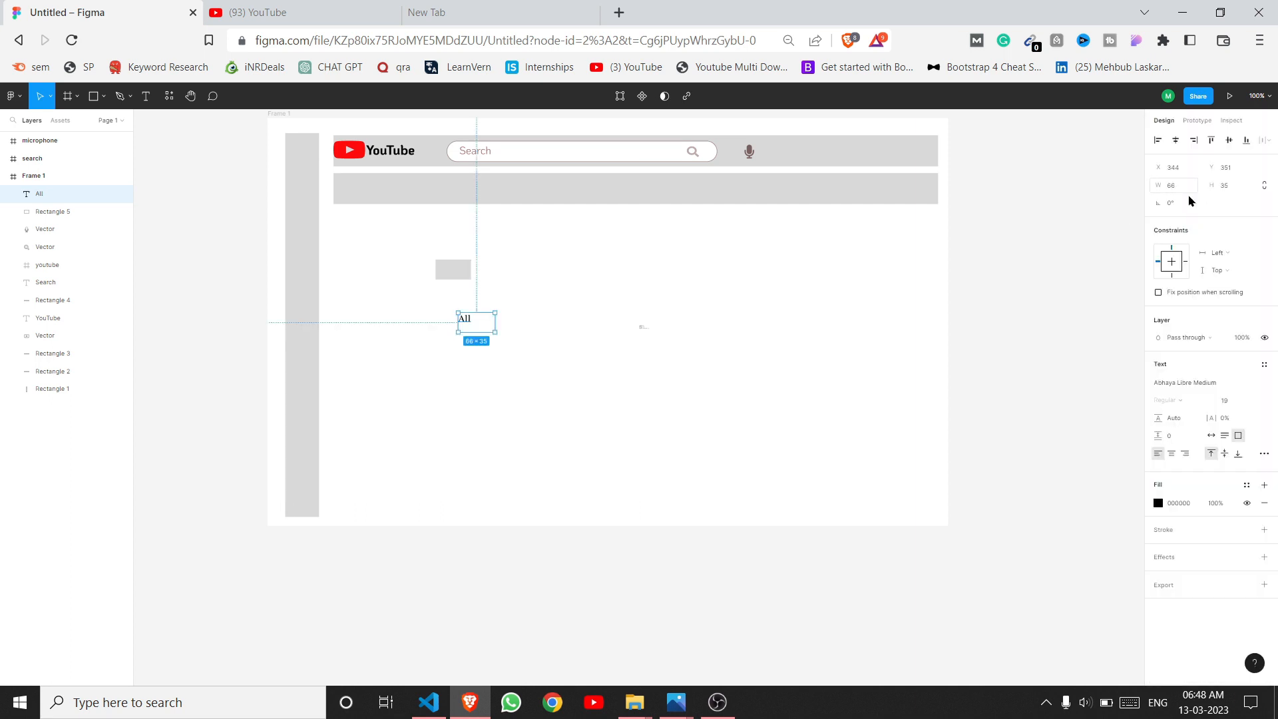
left_click(569, 375)
left_click(471, 328)
left_click(528, 348)
left_click(477, 329)
left_click(1188, 338)
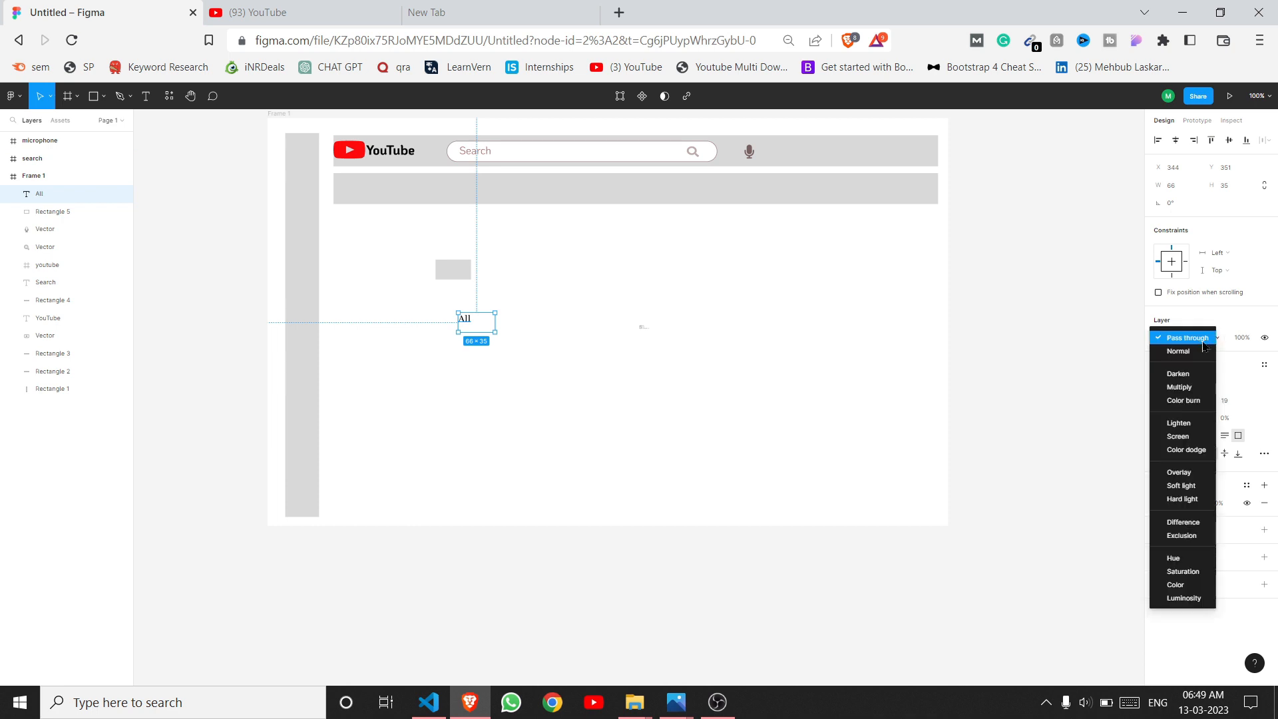
left_click(1082, 479)
Step: Switch the All label's font to Aoboshi One, then to Charm
left_click(1210, 383)
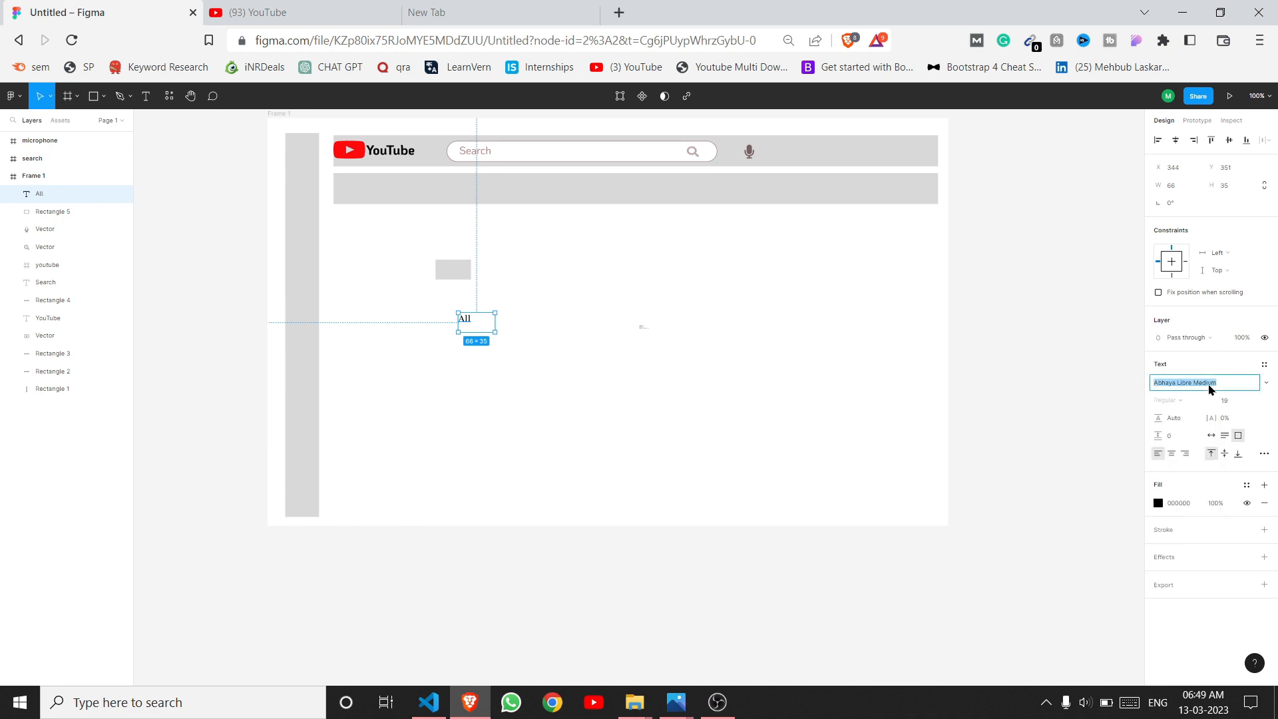
left_click(1265, 383)
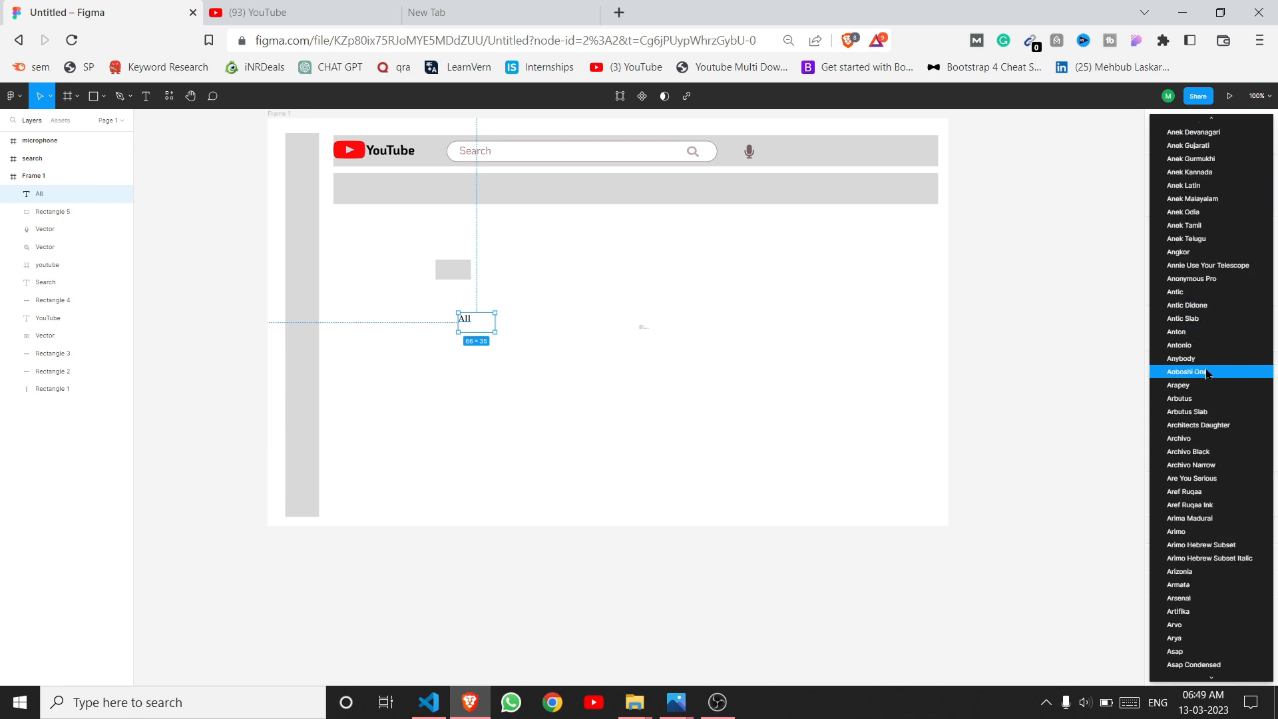
left_click(1228, 377)
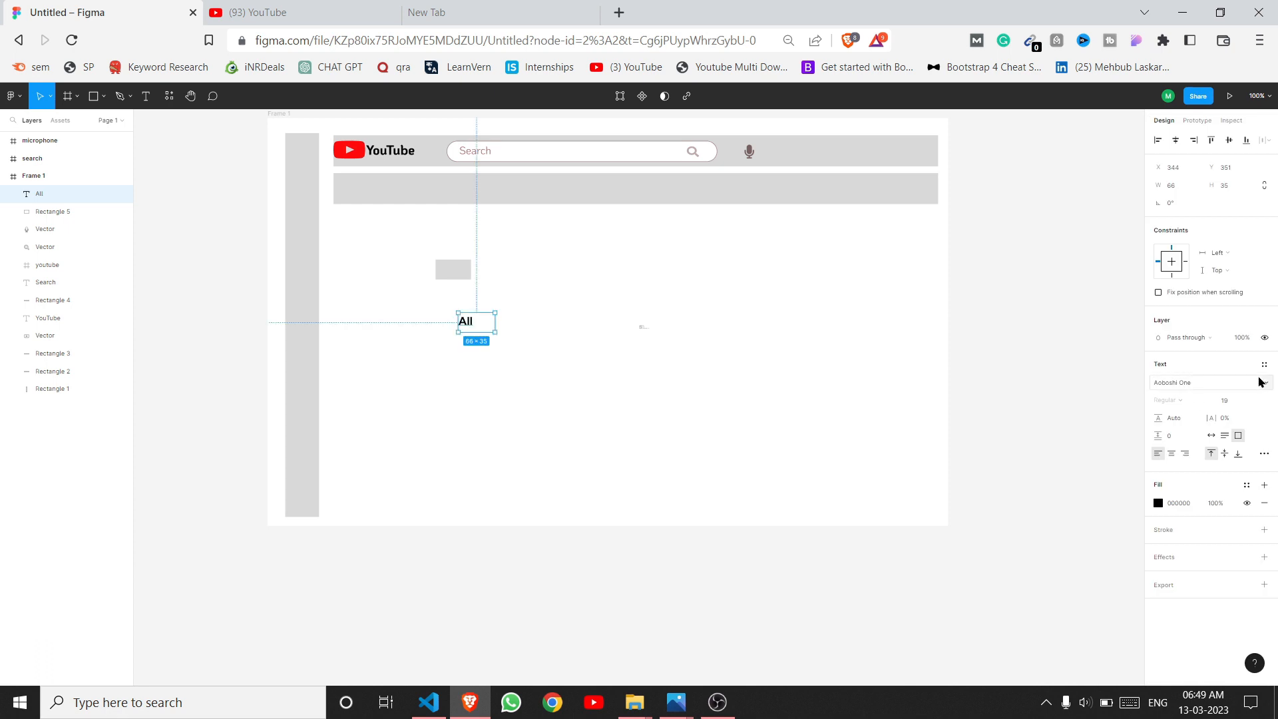
left_click(1251, 382)
left_click(1266, 382)
scroll(1202, 405, "down", 15)
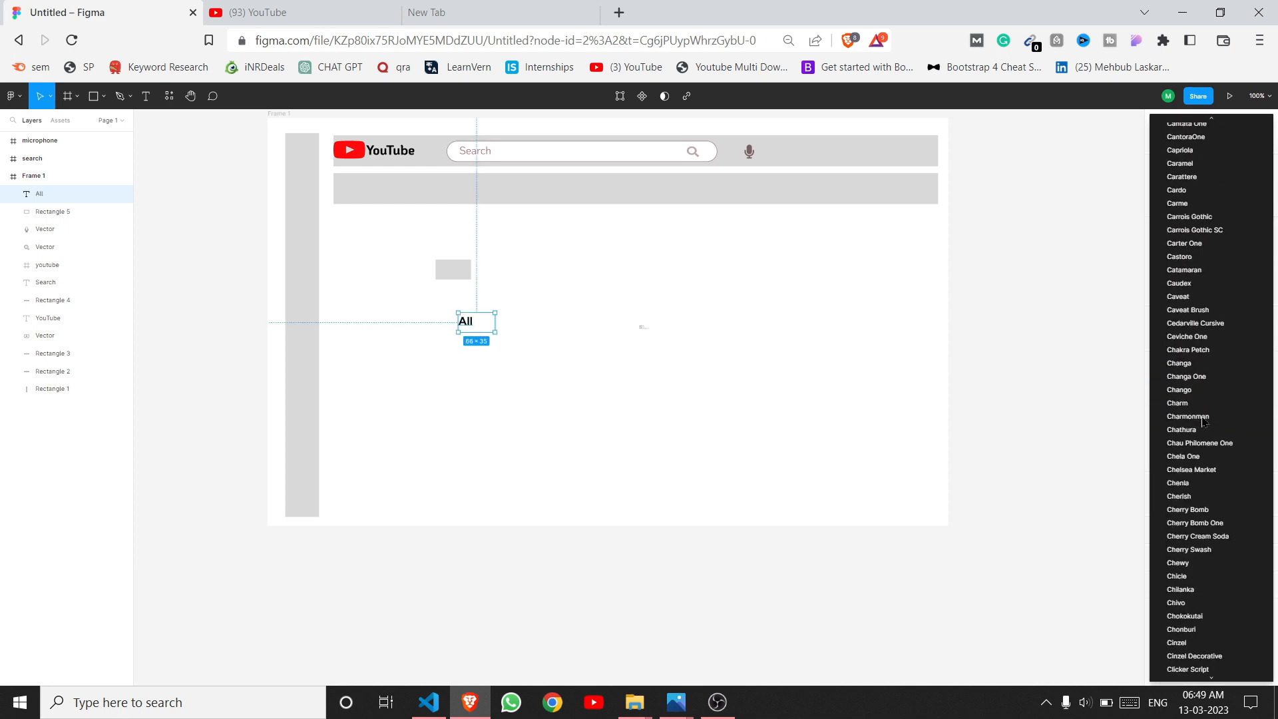
left_click(1202, 405)
left_click(1267, 384)
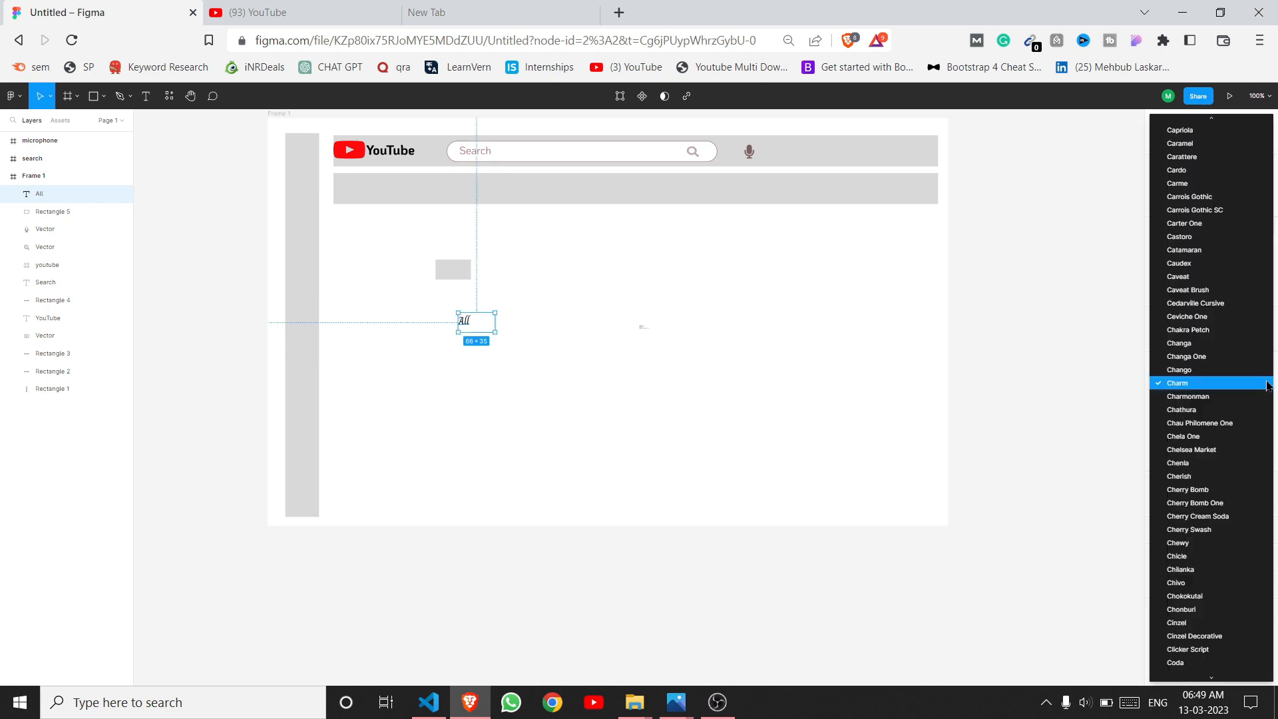
scroll(1236, 414, "down", 15)
scroll(1224, 417, "down", 20)
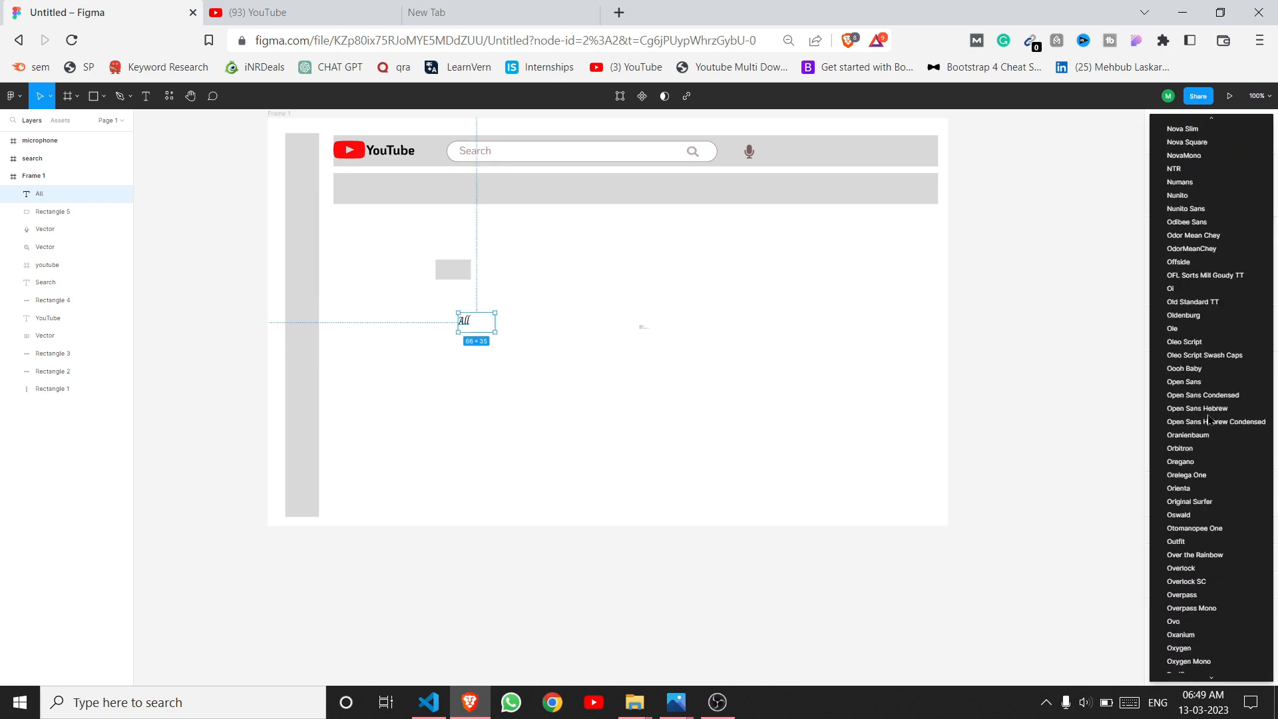
Step: Duplicate the grey rectangle into a row of chips, copy the All labels, and place one on the first chip
left_click_drag(447, 275, 552, 281)
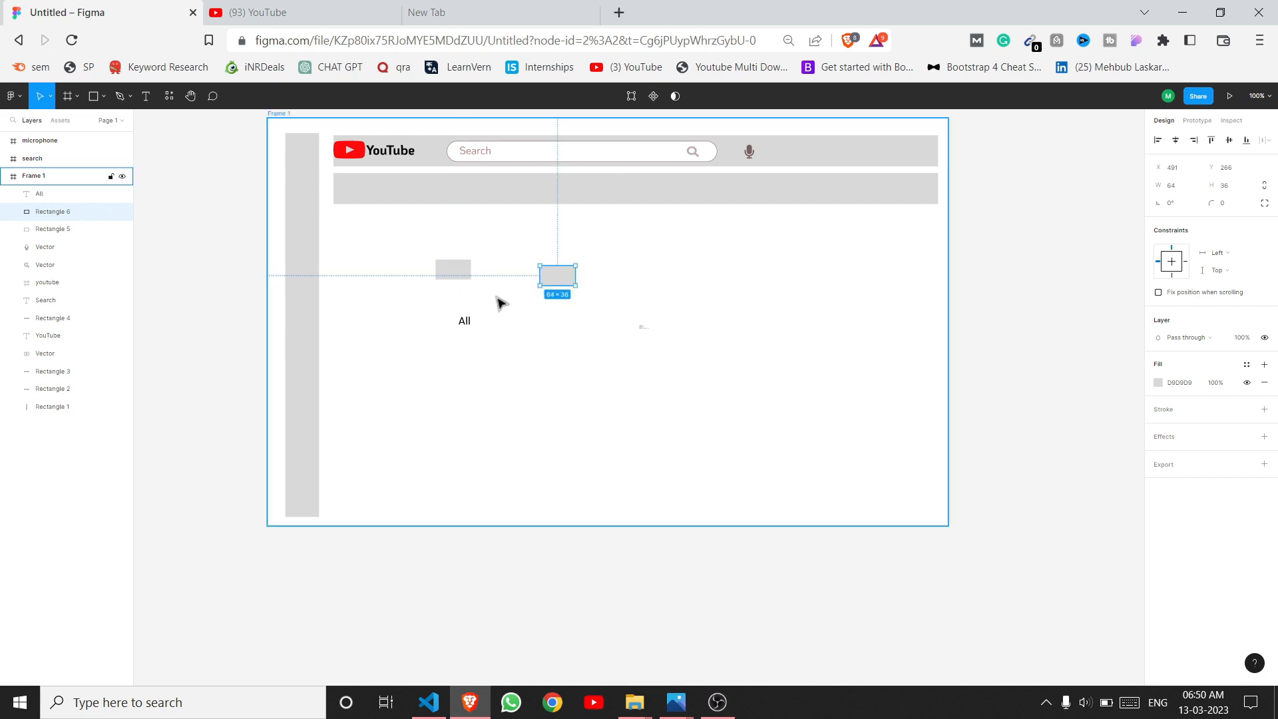
key("ctrl+d")
key("ctrl+d")
key("ctrl+d")
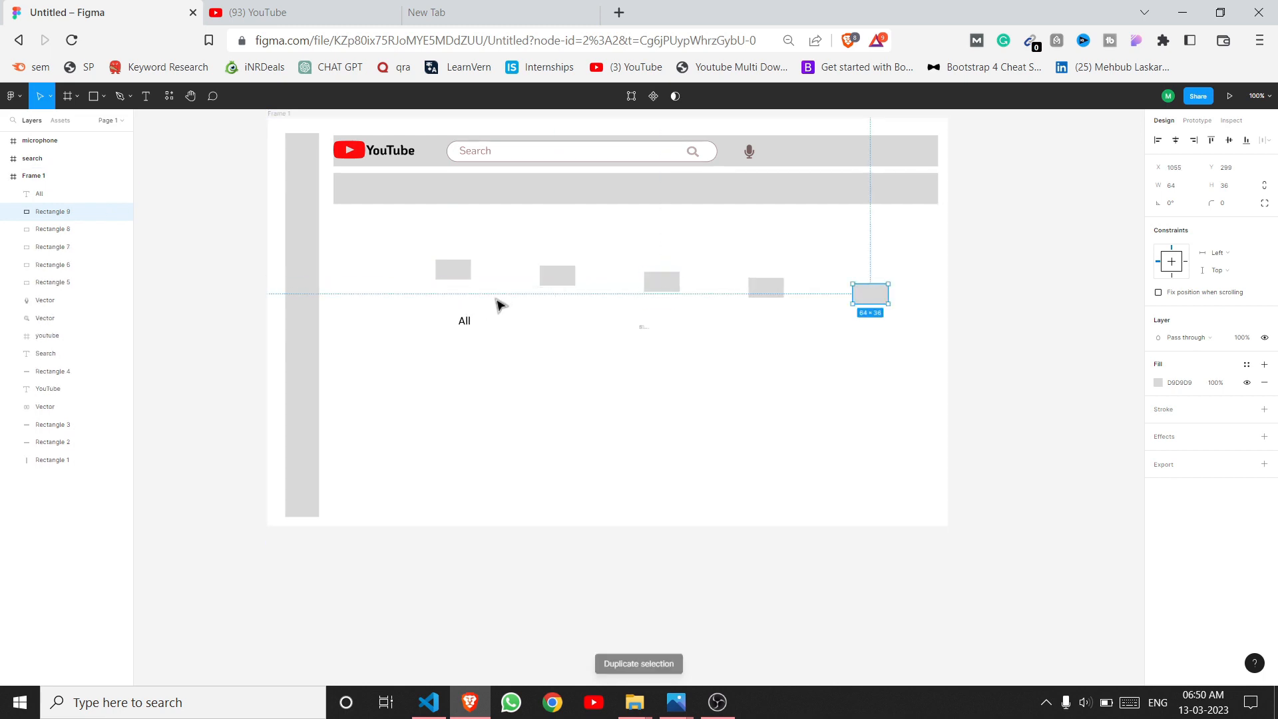
left_click(466, 274)
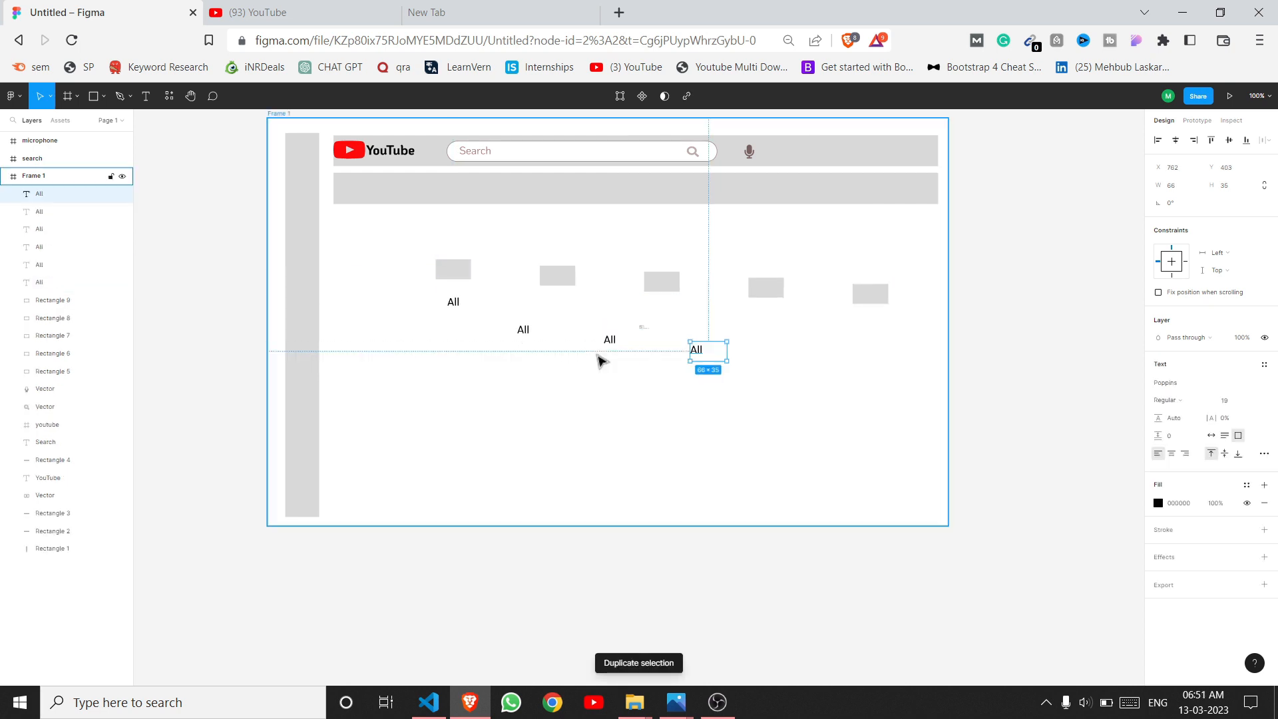
key("ctrl+d")
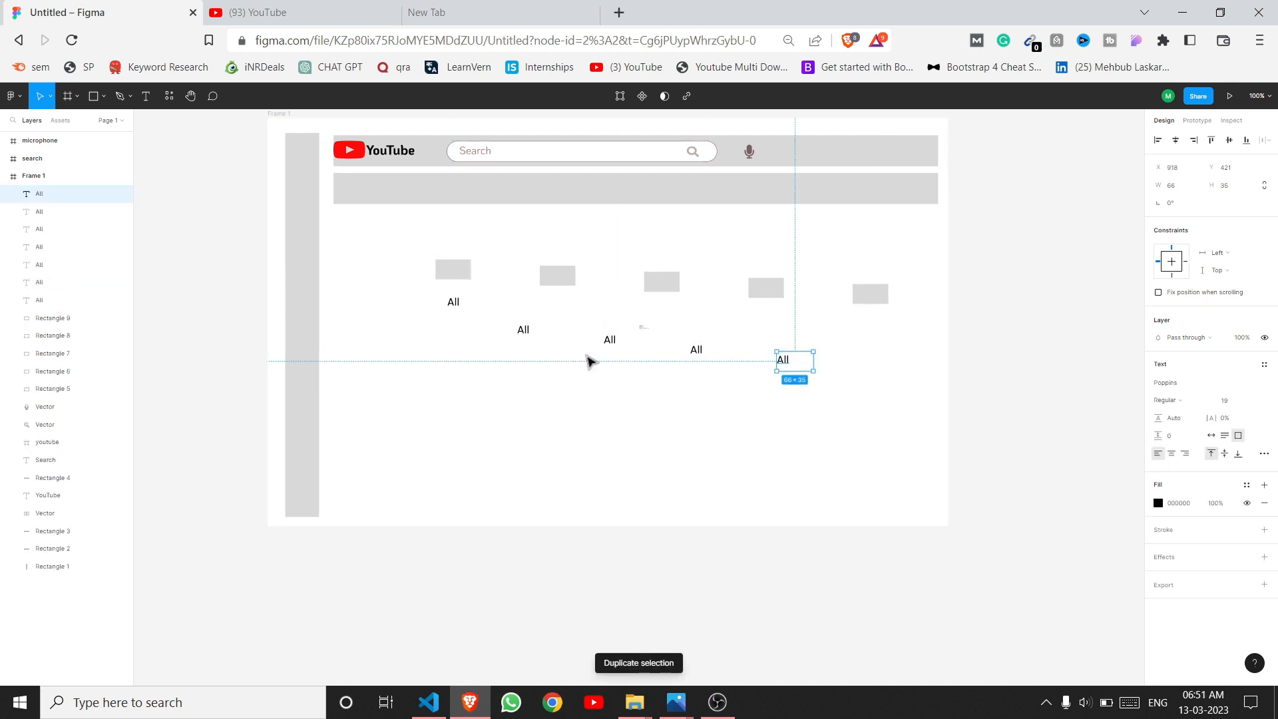
left_click(458, 303)
left_click_drag(476, 296, 473, 275)
left_click(459, 287)
Step: Set the first chip rectangle's corner radius to 13
left_click(441, 275)
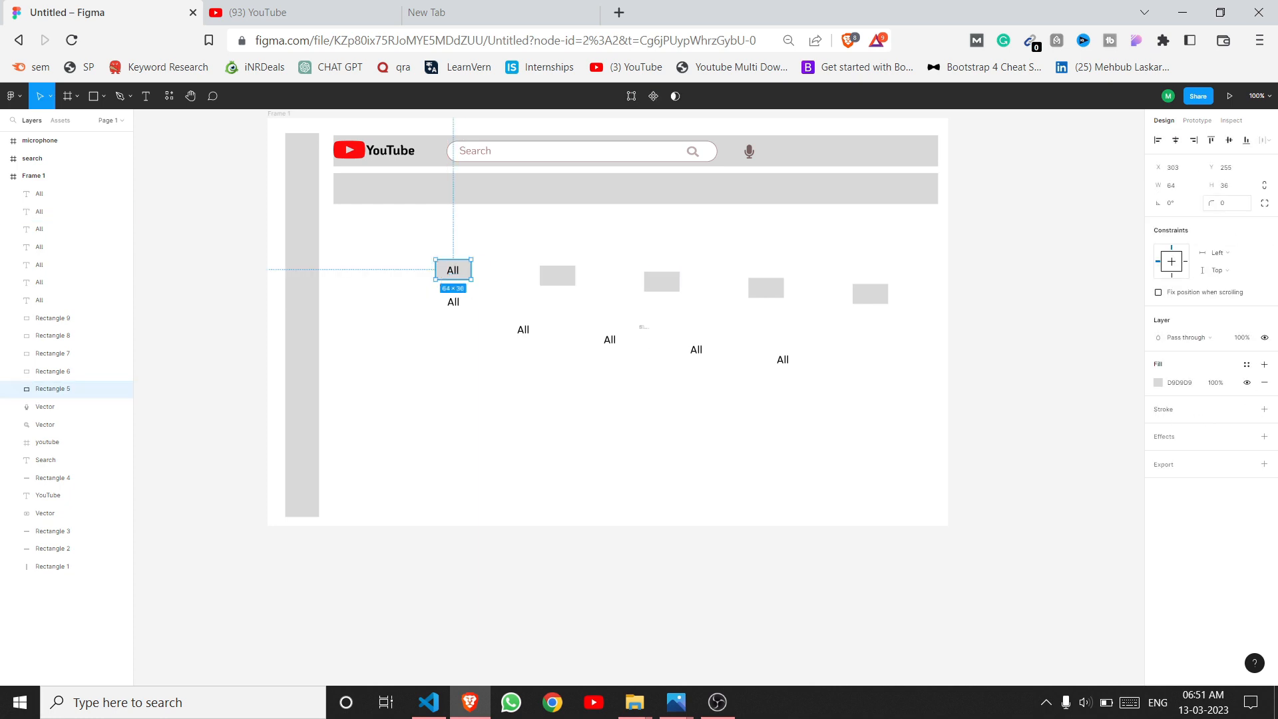
left_click(1229, 206)
left_click(1232, 209)
type("25")
key("Return")
key("Escape")
left_click(1240, 206)
type("13")
key("Return")
type("3")
key("Return")
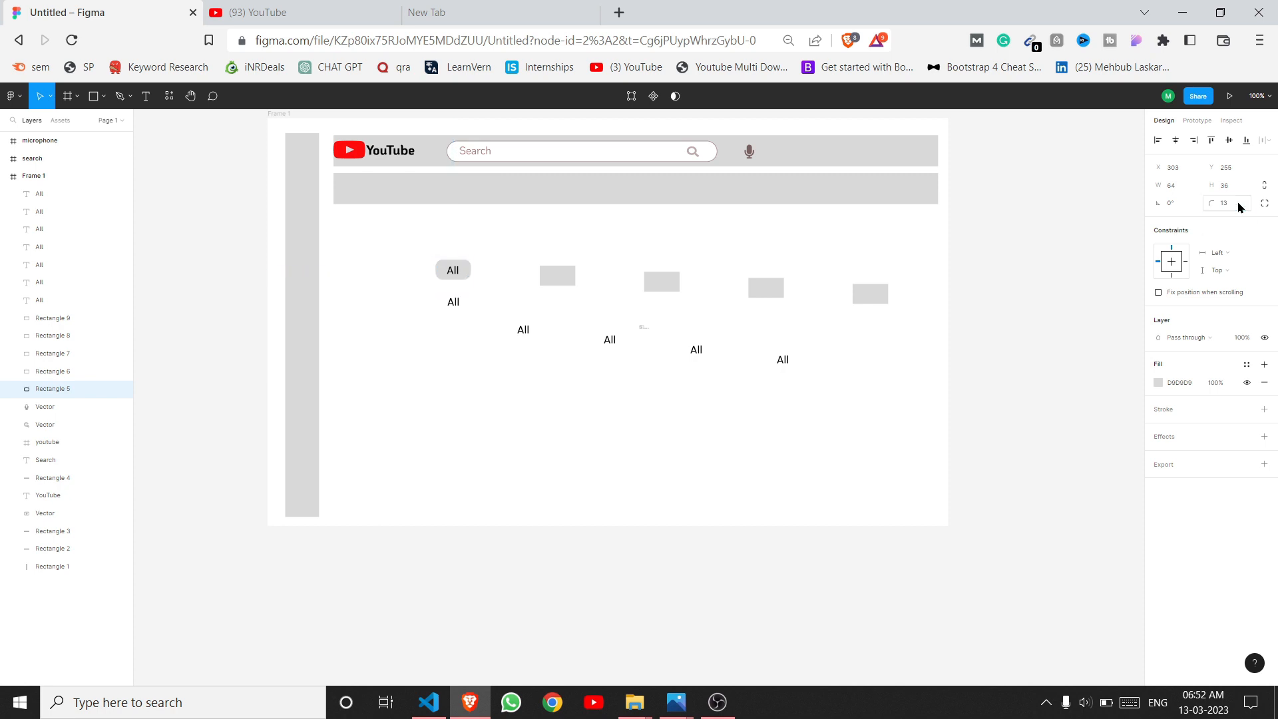
Step: Relabel the second chip 'Mixes' and center it on its rounded grey rectangle
double_click(453, 302)
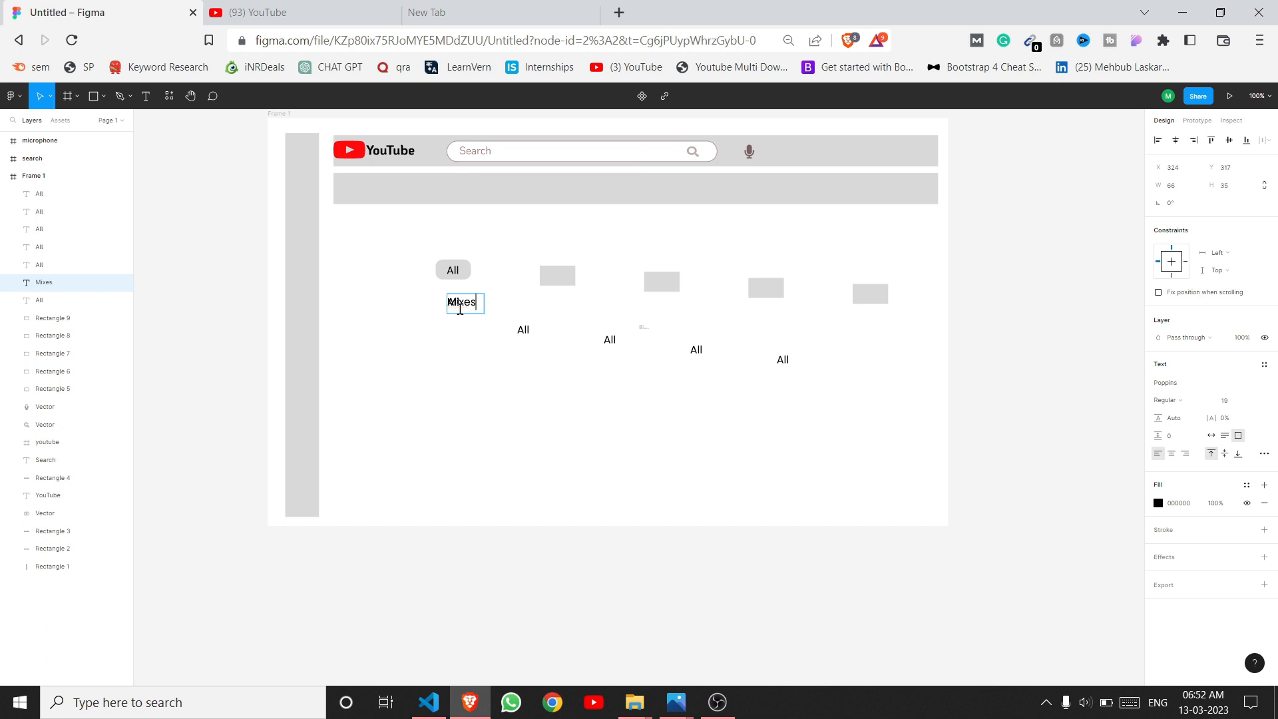
key("Escape")
left_click_drag(467, 306, 563, 278)
left_click(564, 312)
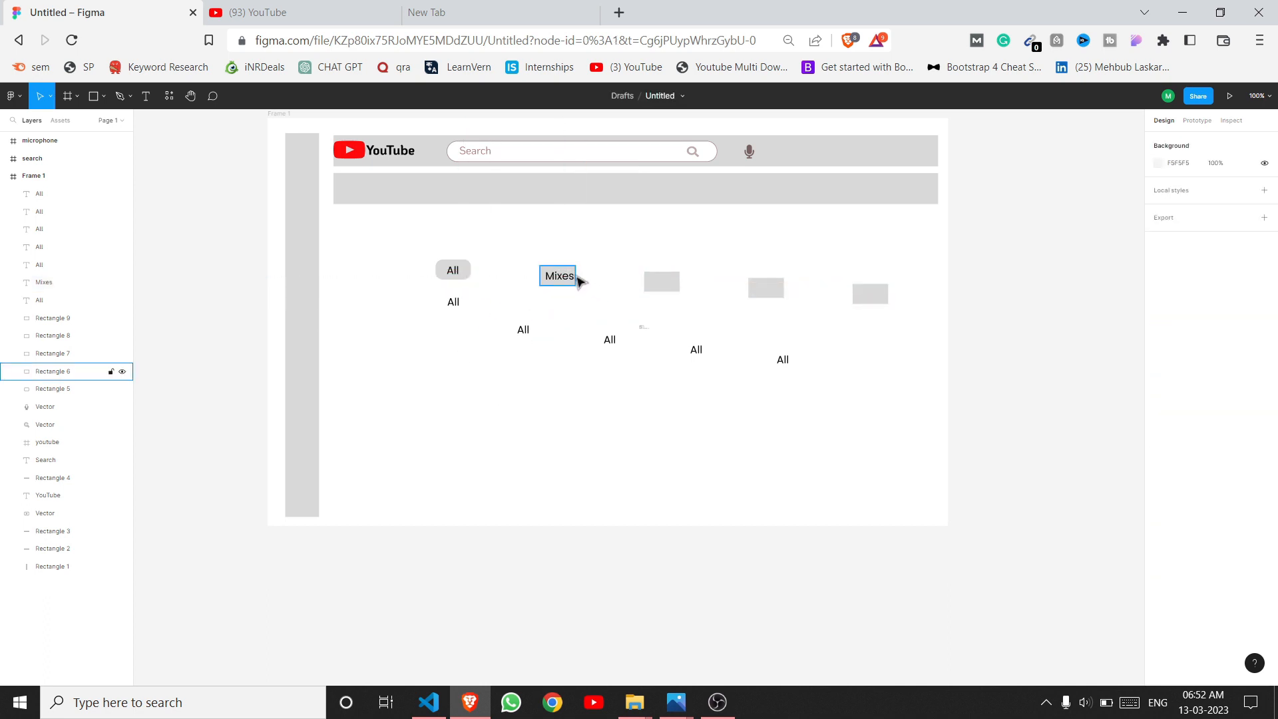
left_click(578, 277)
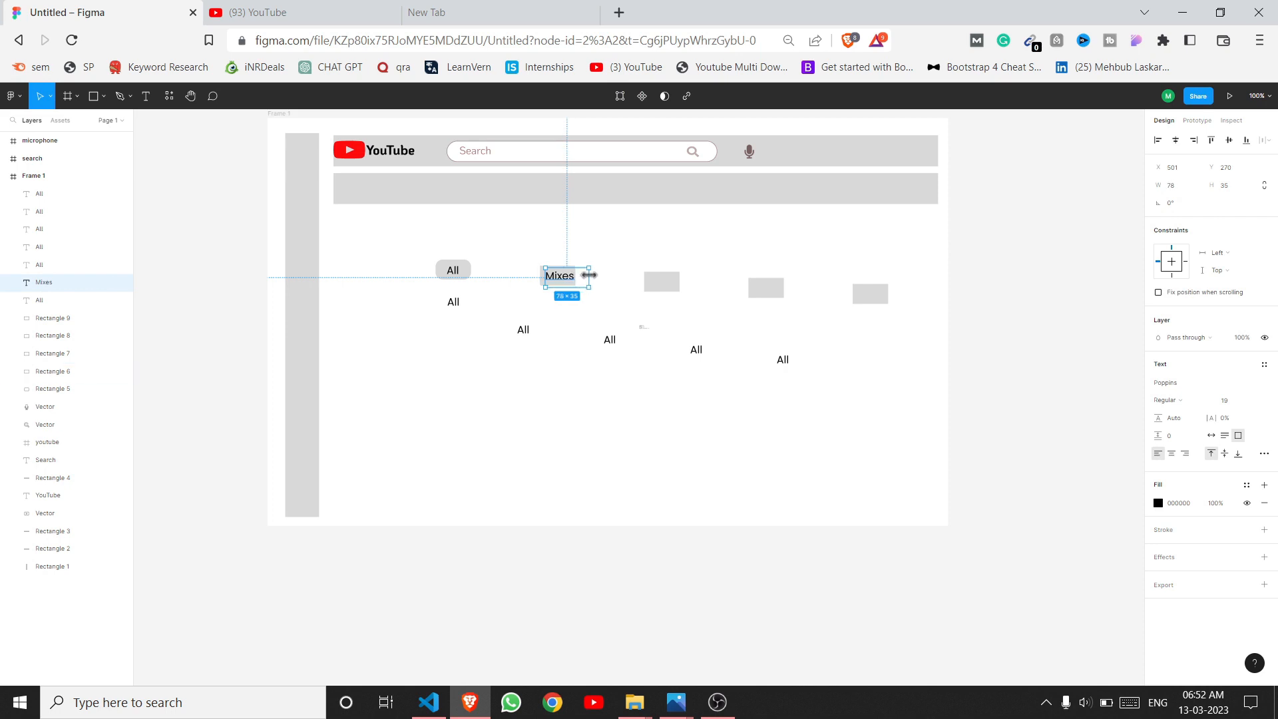
mouse_move(581, 273)
left_mouse_down()
mouse_move(565, 269)
mouse_move(579, 274)
mouse_move(570, 283)
left_mouse_up()
left_click(569, 285)
left_click(534, 299)
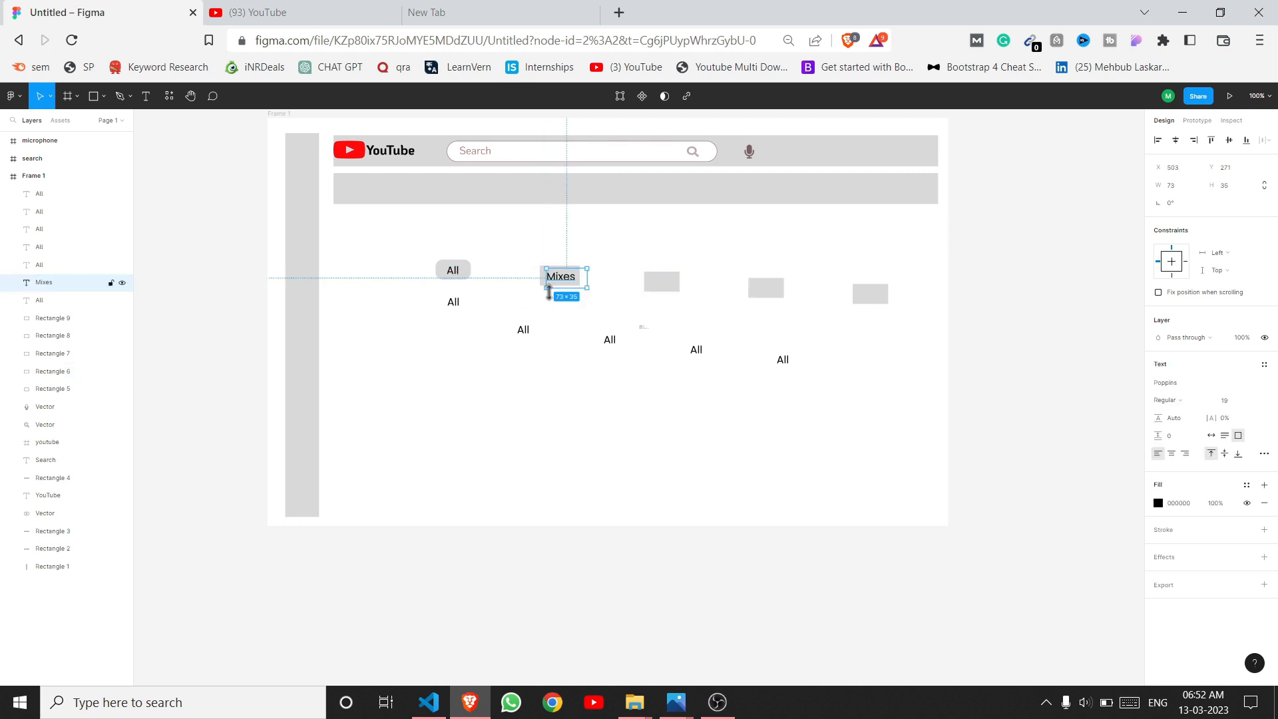
left_click(545, 293)
left_click(545, 287)
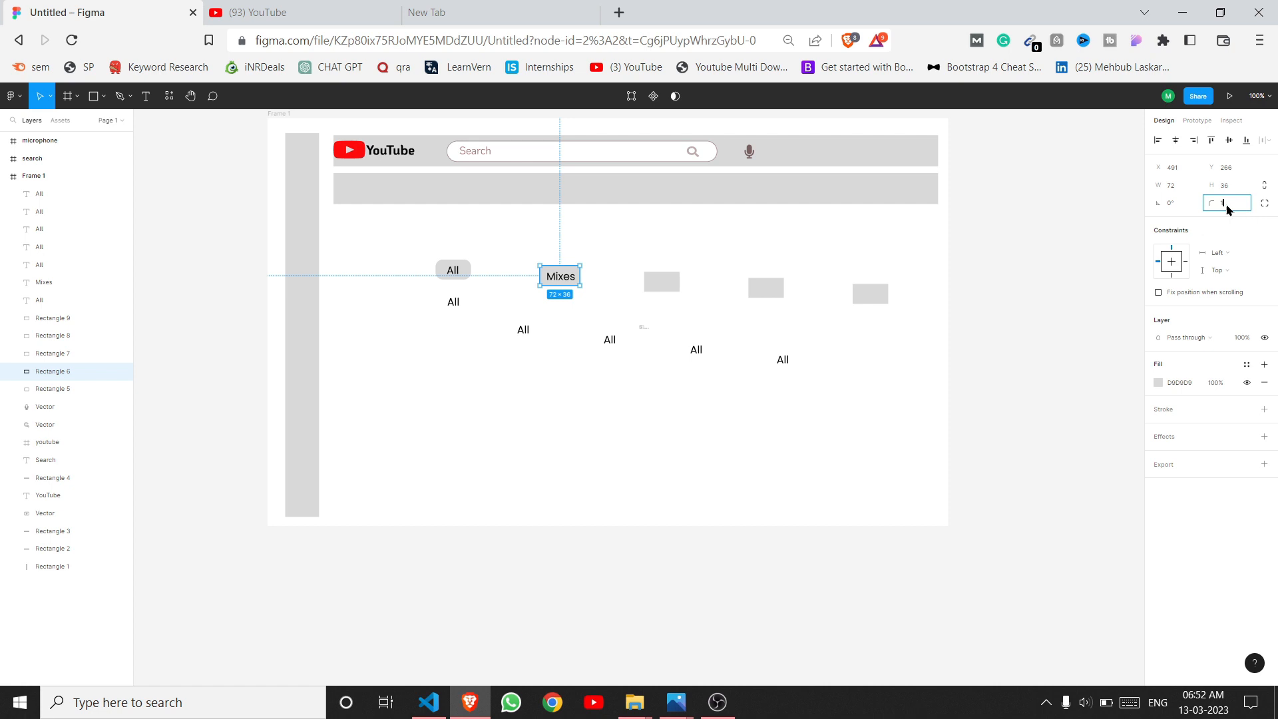
left_click(578, 473)
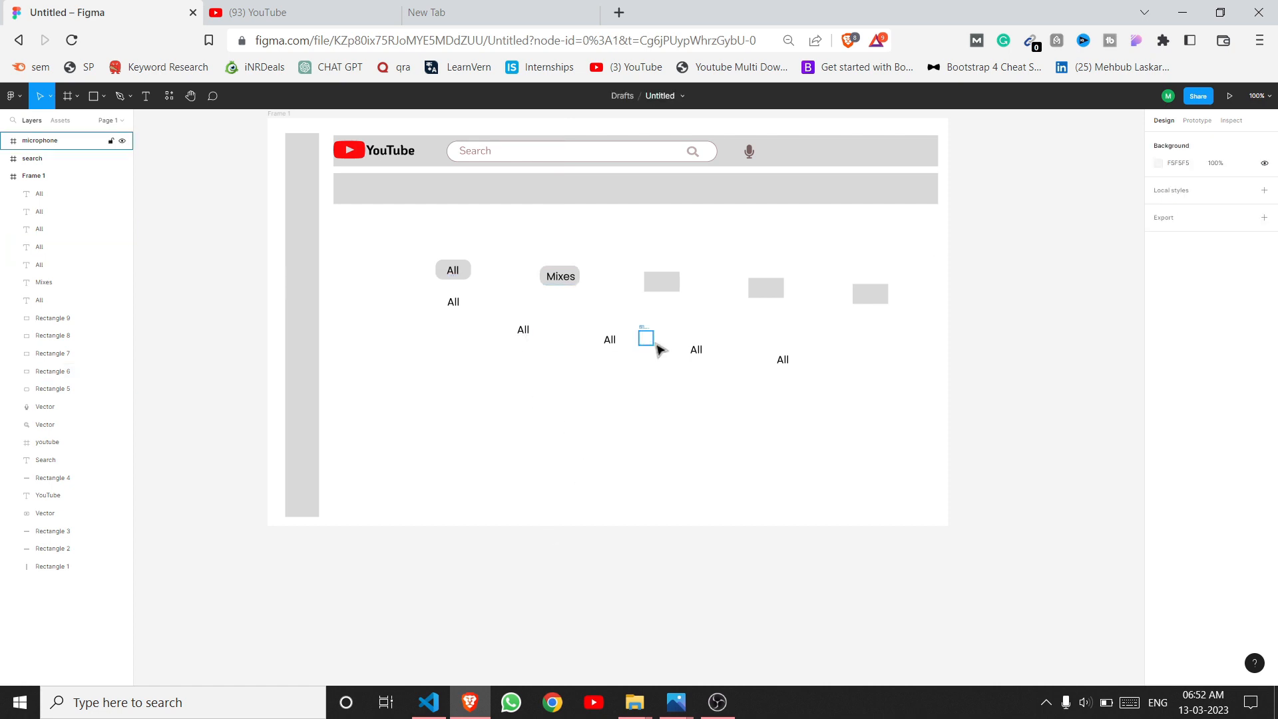
Step: Label the third chip 'Music', widen its rectangle to 94 and round its corners
double_click(612, 340)
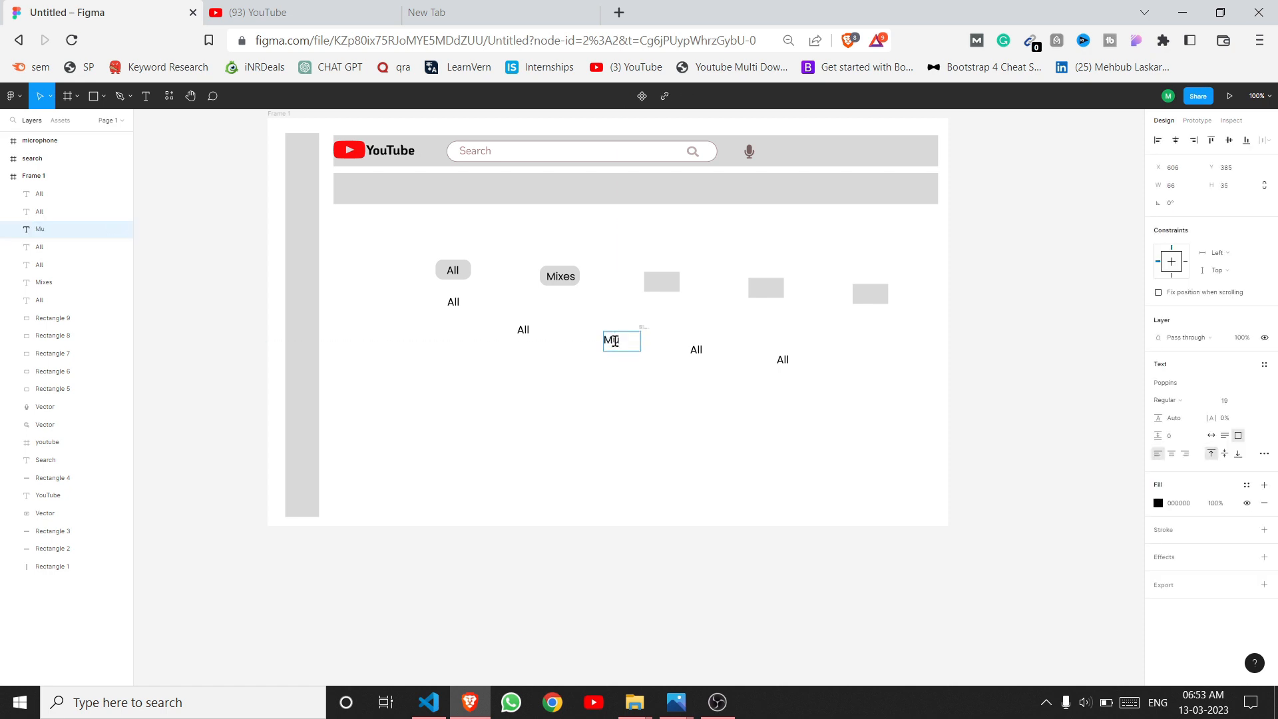
left_click(620, 423)
left_click(661, 282)
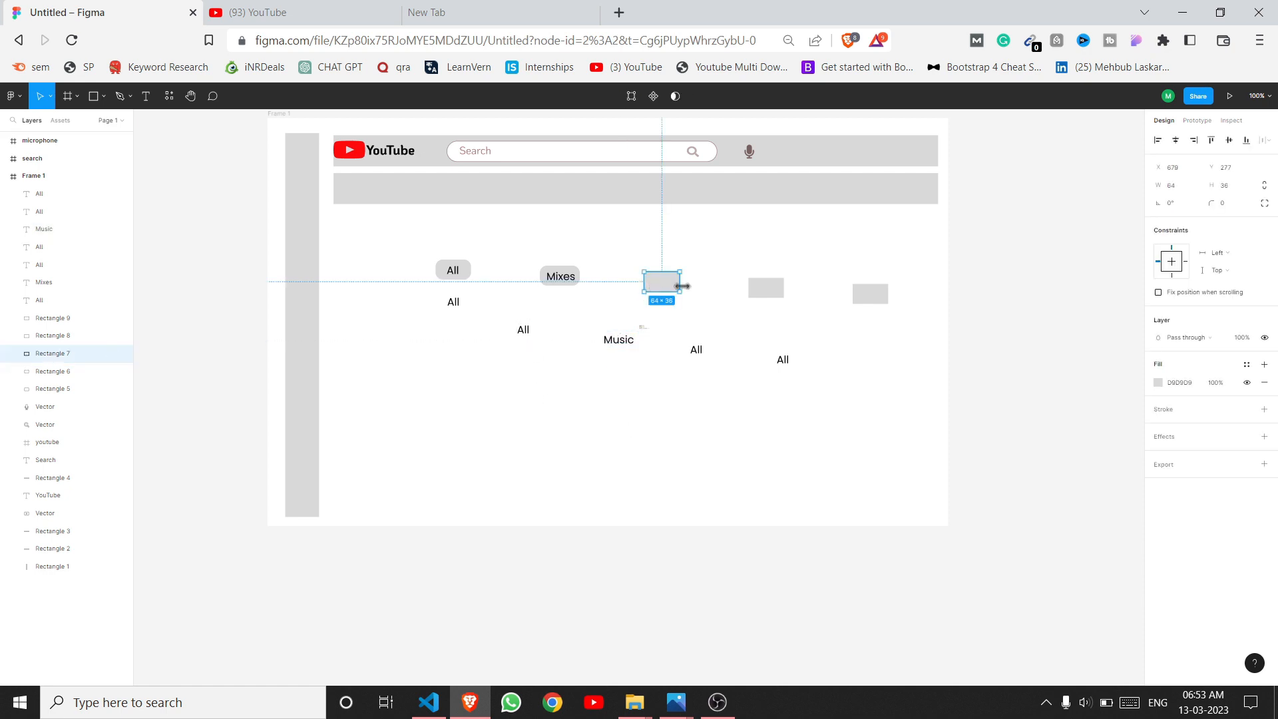
left_click_drag(680, 284, 697, 283)
left_click_drag(625, 343, 679, 286)
left_click(650, 288)
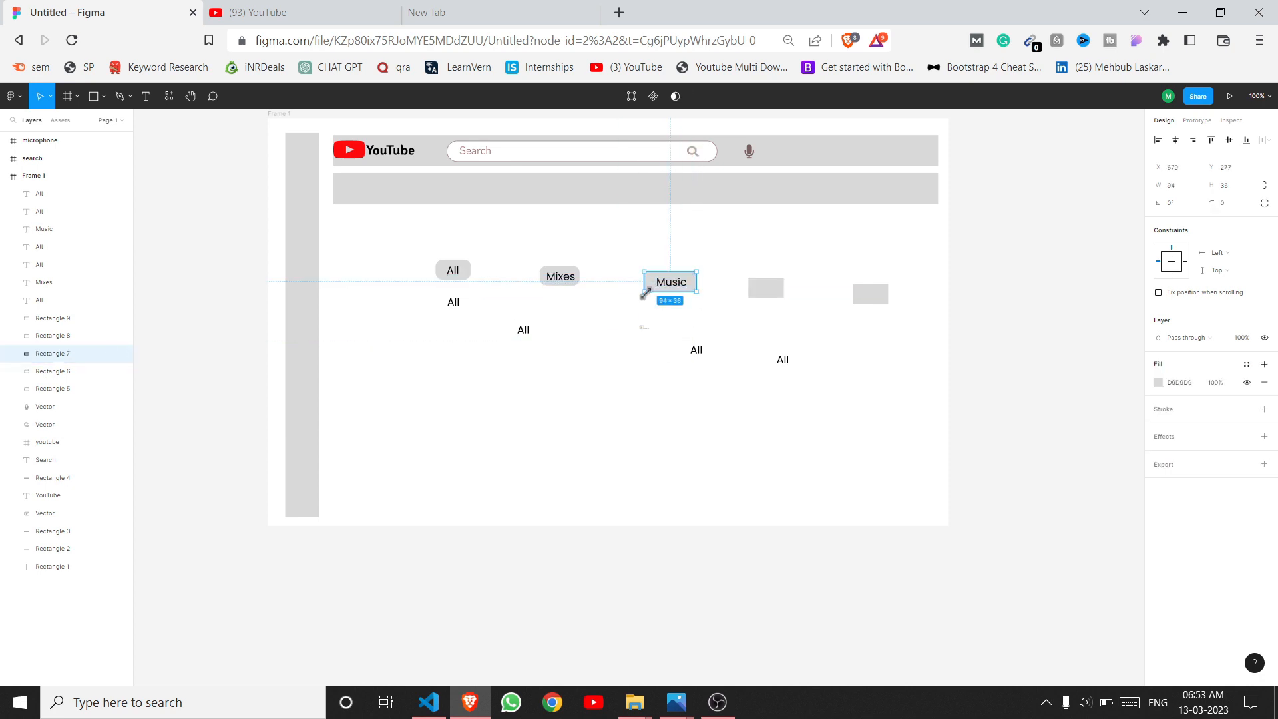
left_click(1229, 204)
left_click(647, 405)
Step: Widen the fourth rectangle to 82 and edit its label for the News chip
left_click(765, 287)
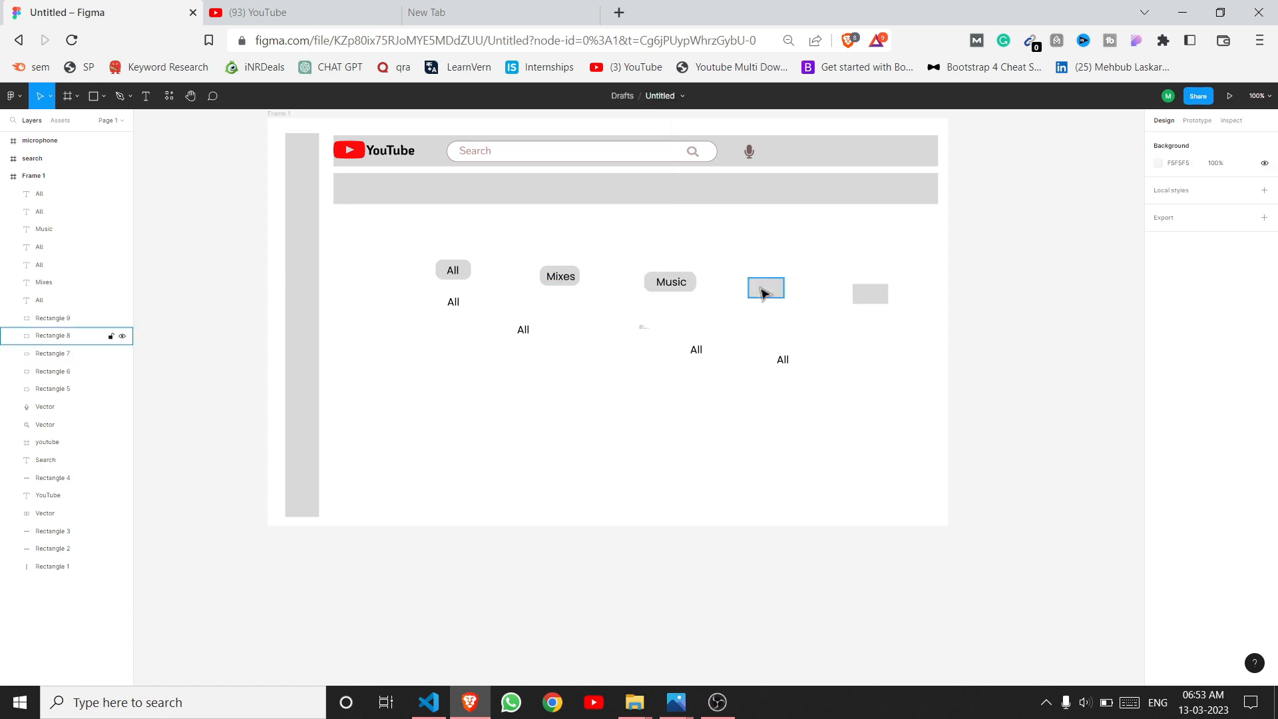
left_click_drag(784, 288, 794, 287)
left_click(716, 356)
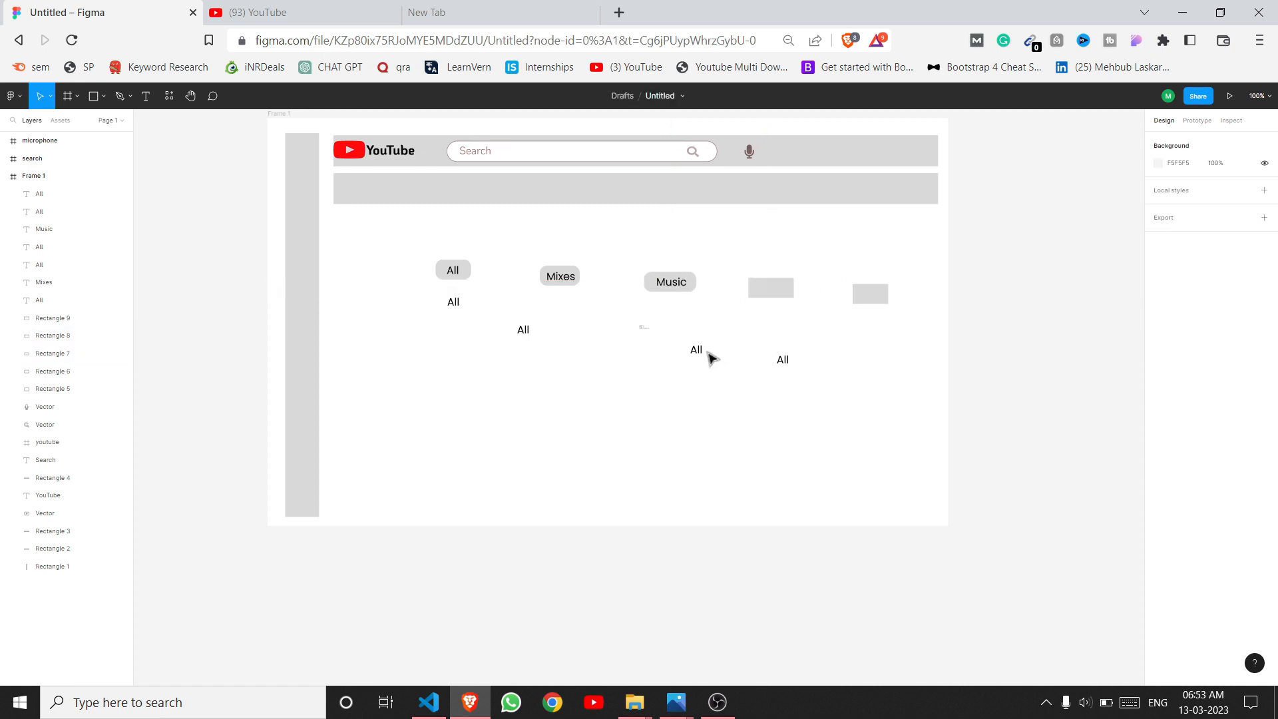
double_click(701, 350)
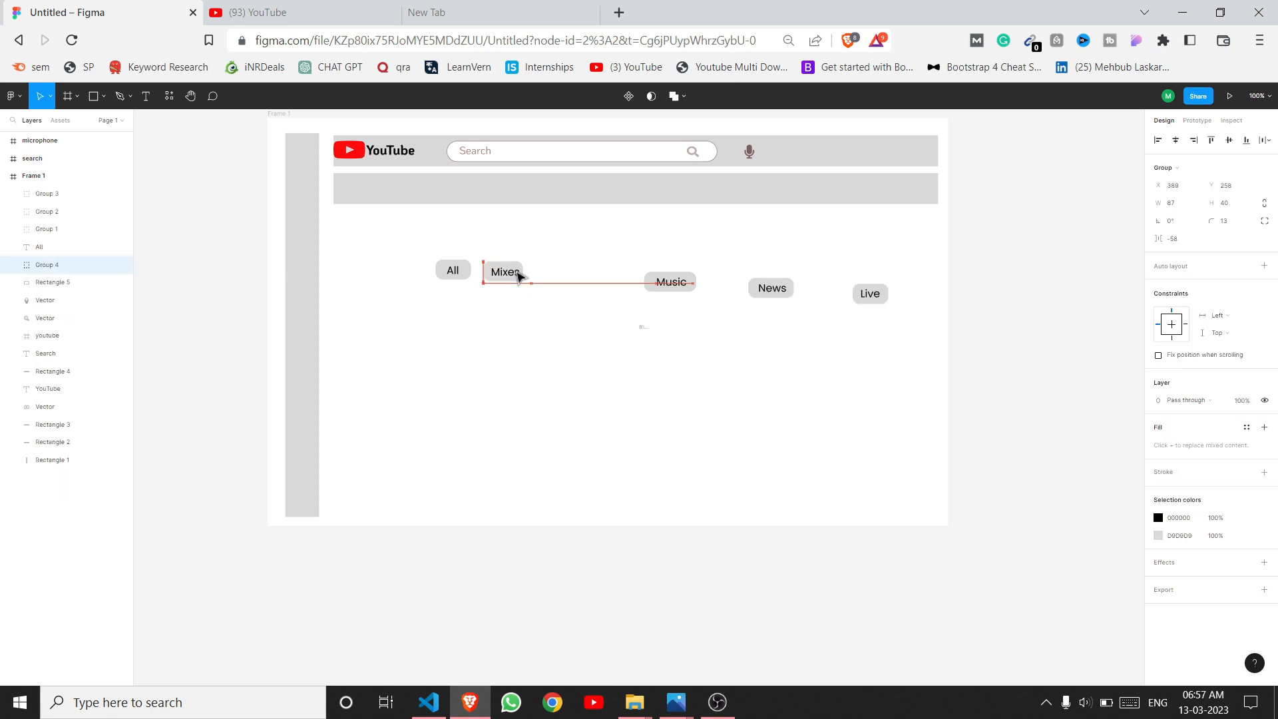
left_click(354, 11)
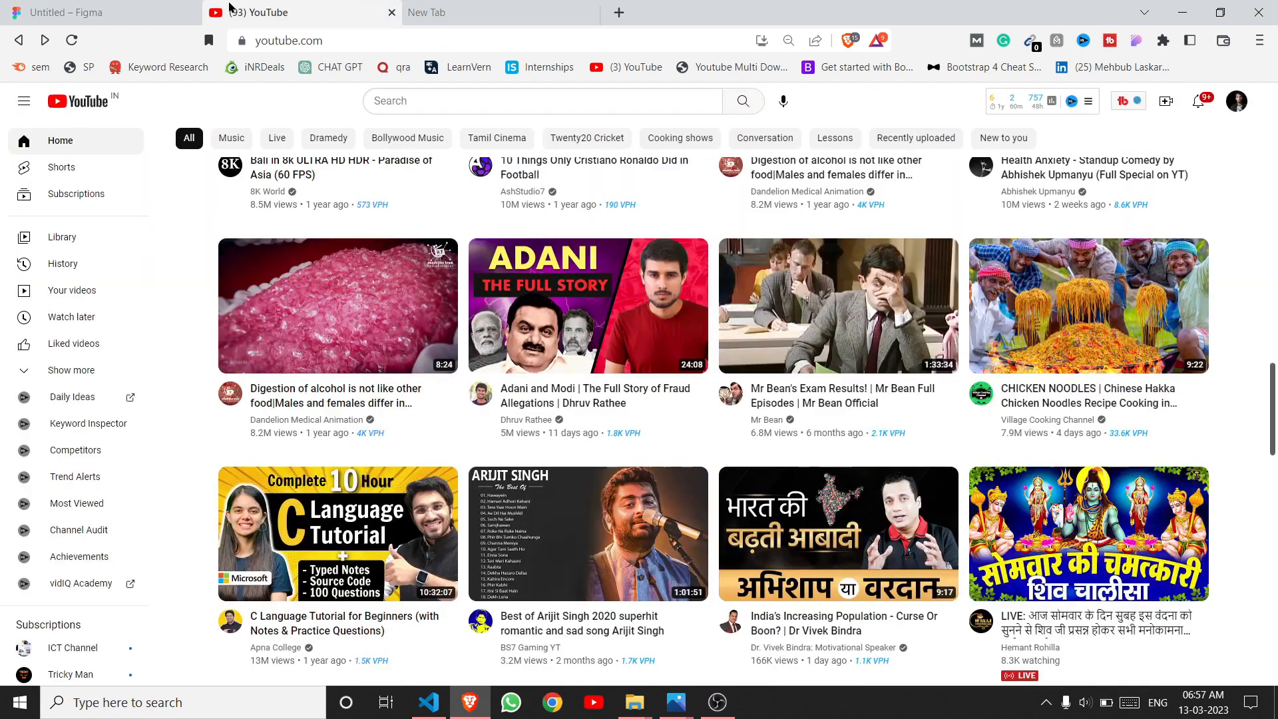
left_click(99, 12)
Step: Line up the Music, News and Live chips beside Mixes in one row
left_click_drag(666, 291, 571, 280)
left_click_drag(775, 292, 644, 276)
left_click_drag(885, 305, 711, 283)
left_click(682, 342)
Step: Group the All label with its rectangle into a single All chip
left_click_drag(452, 275, 451, 273)
left_click_drag(427, 239, 458, 276)
key("ctrl+g")
left_click(504, 341)
left_click(336, 7)
left_click(115, 9)
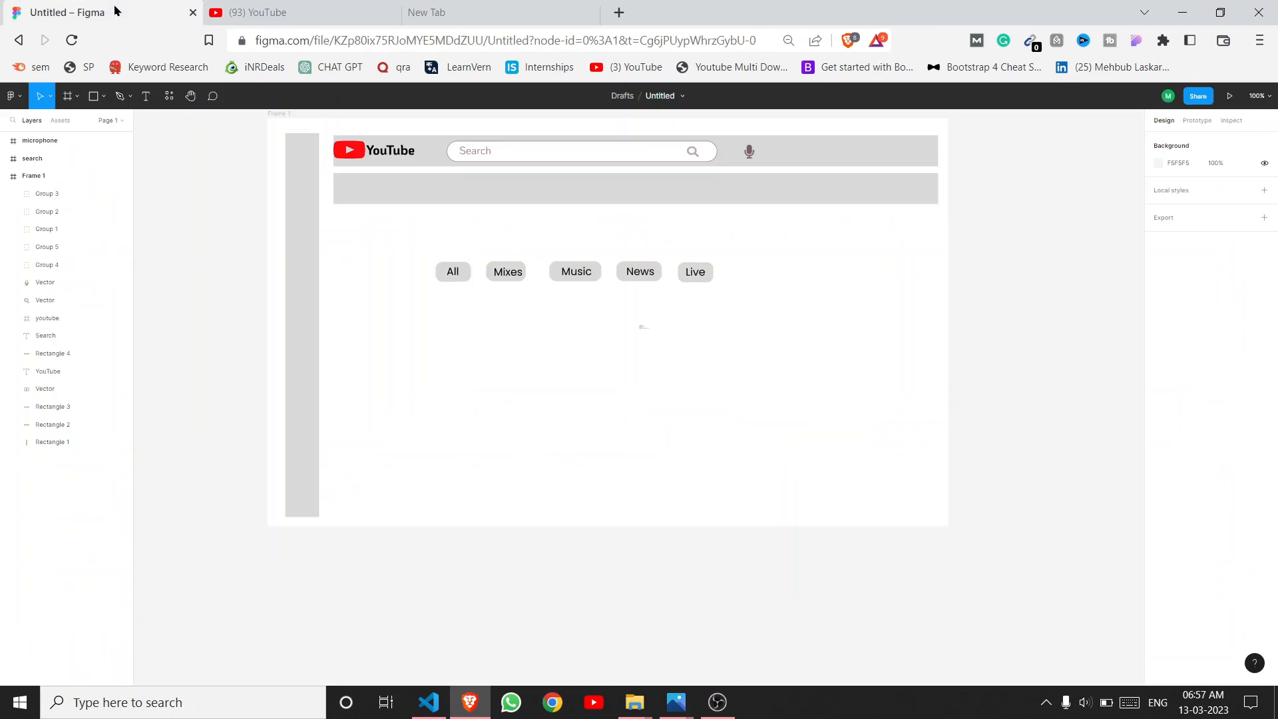
left_click(444, 278)
Step: Change the All chip's fill from grey to black
left_click(1158, 535)
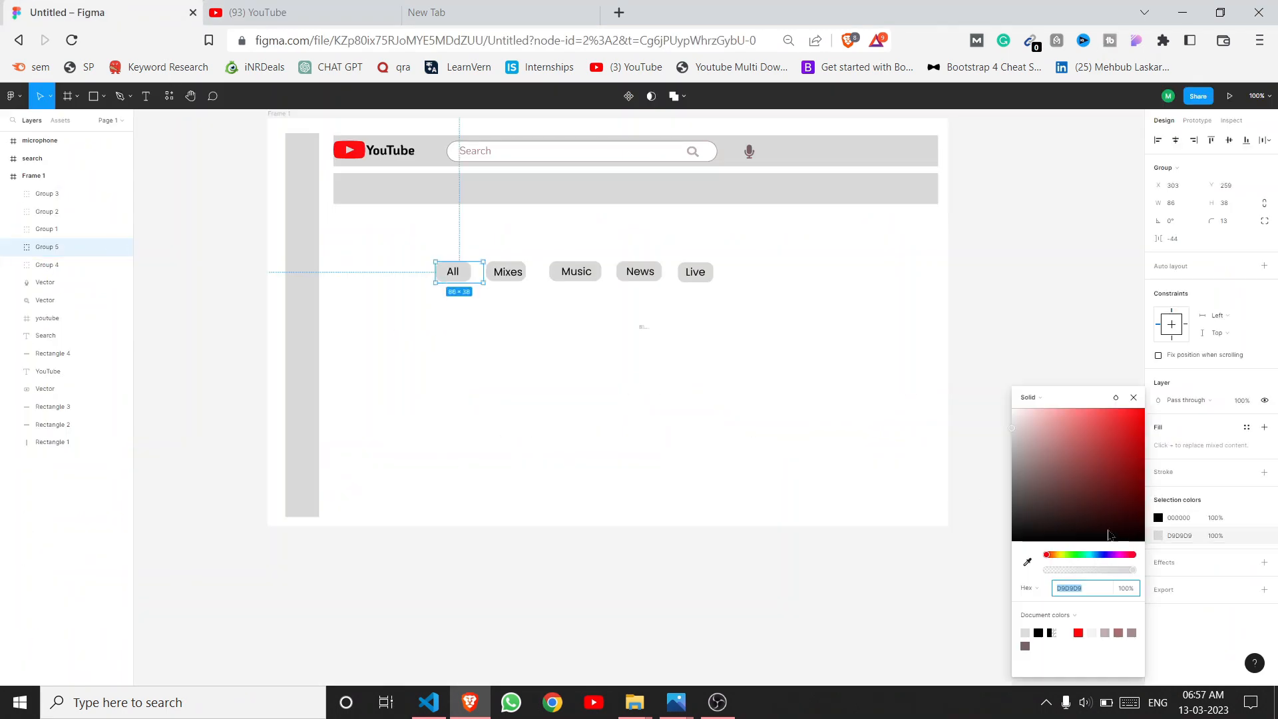
left_click(1038, 632)
left_click(1026, 634)
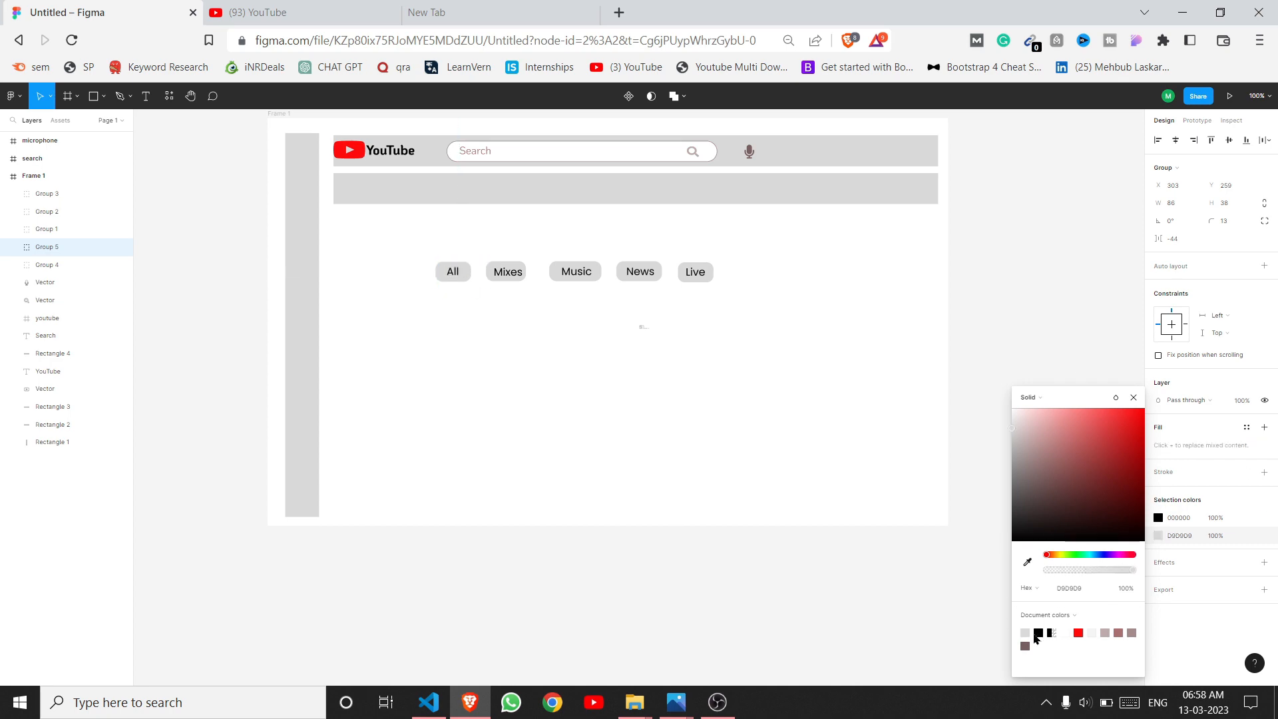
left_click(1038, 633)
left_click(978, 516)
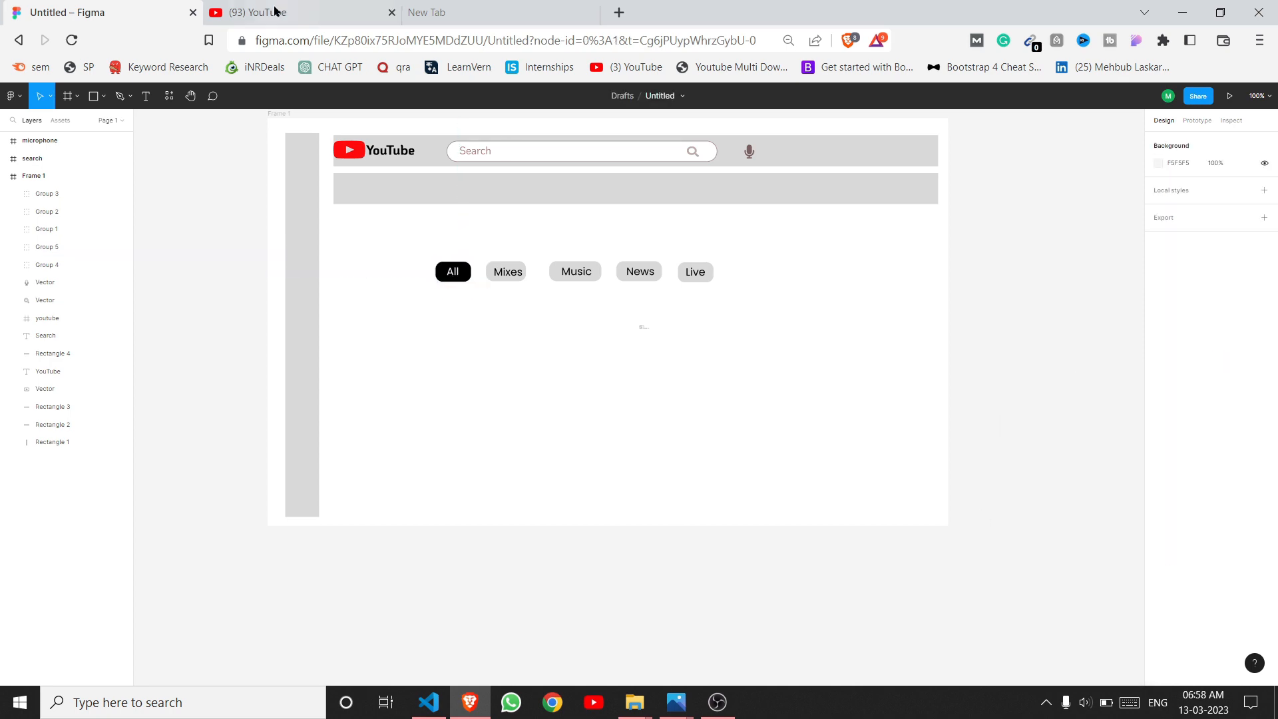
left_click(276, 12)
left_click(158, 6)
Step: Move the chip row into the grey bar under the header and make that bar white
left_click_drag(386, 221, 792, 353)
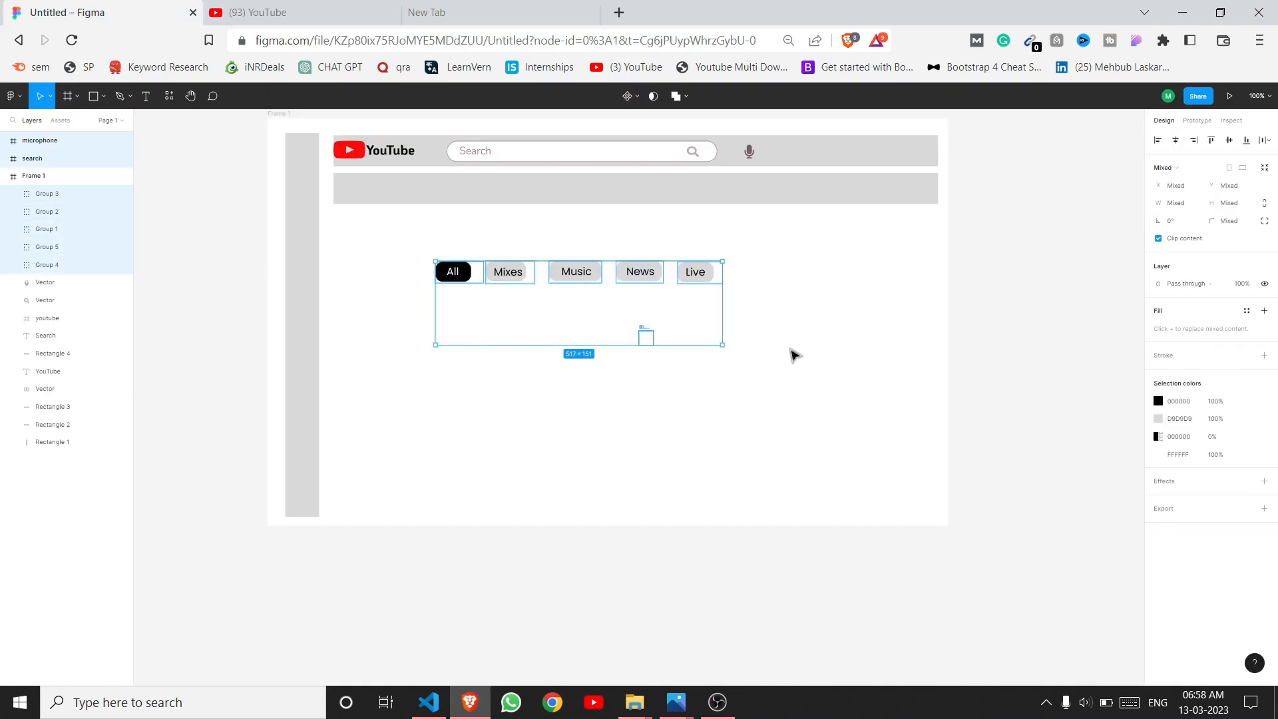
left_click(836, 407)
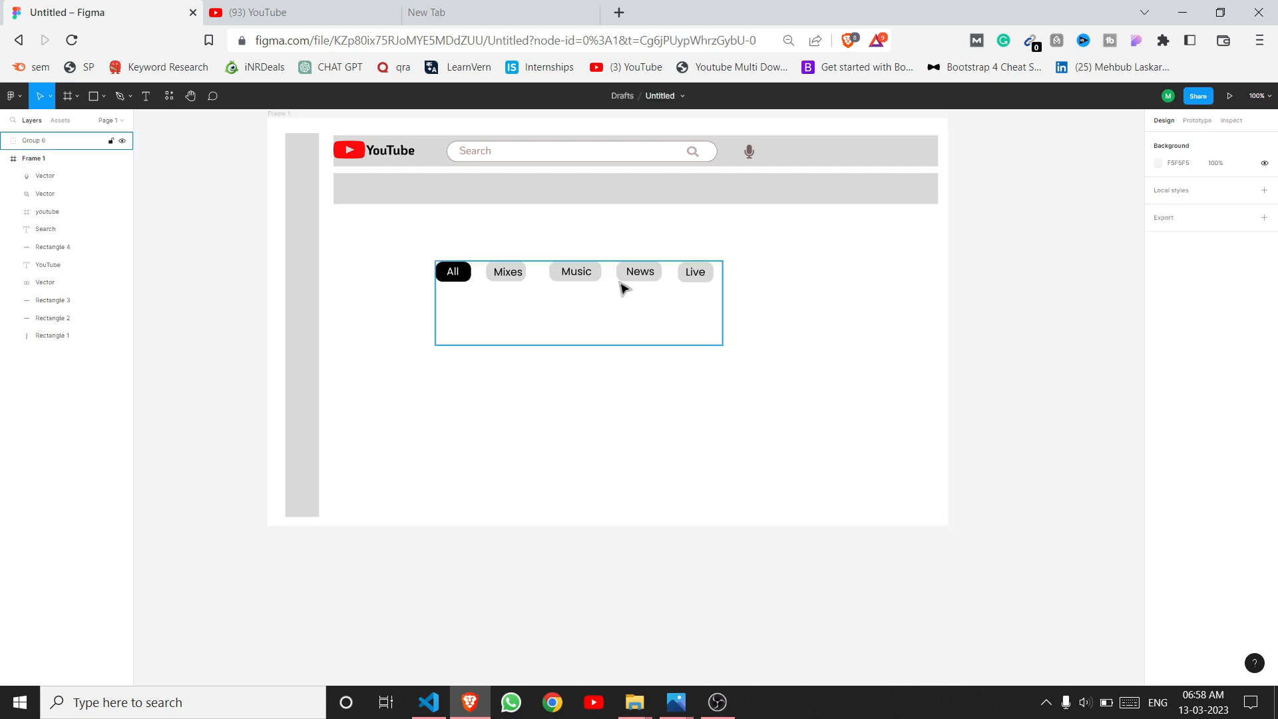
left_click_drag(622, 287, 536, 204)
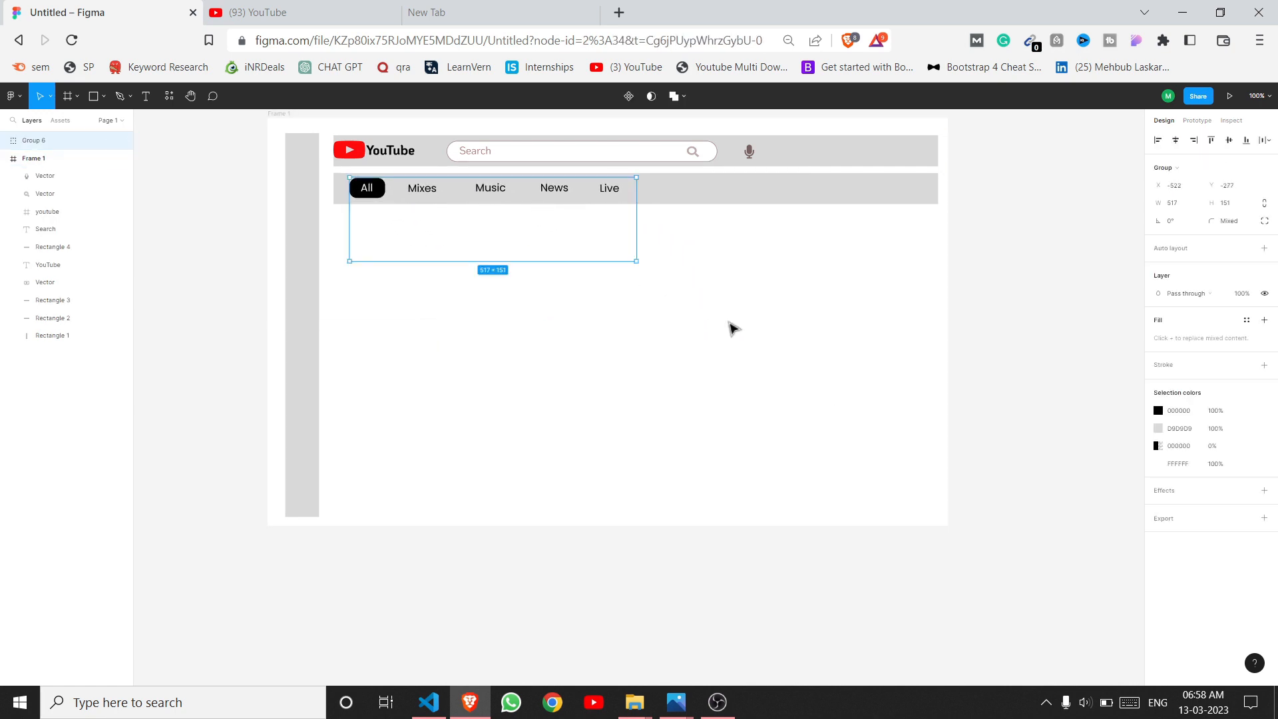
left_click(748, 203)
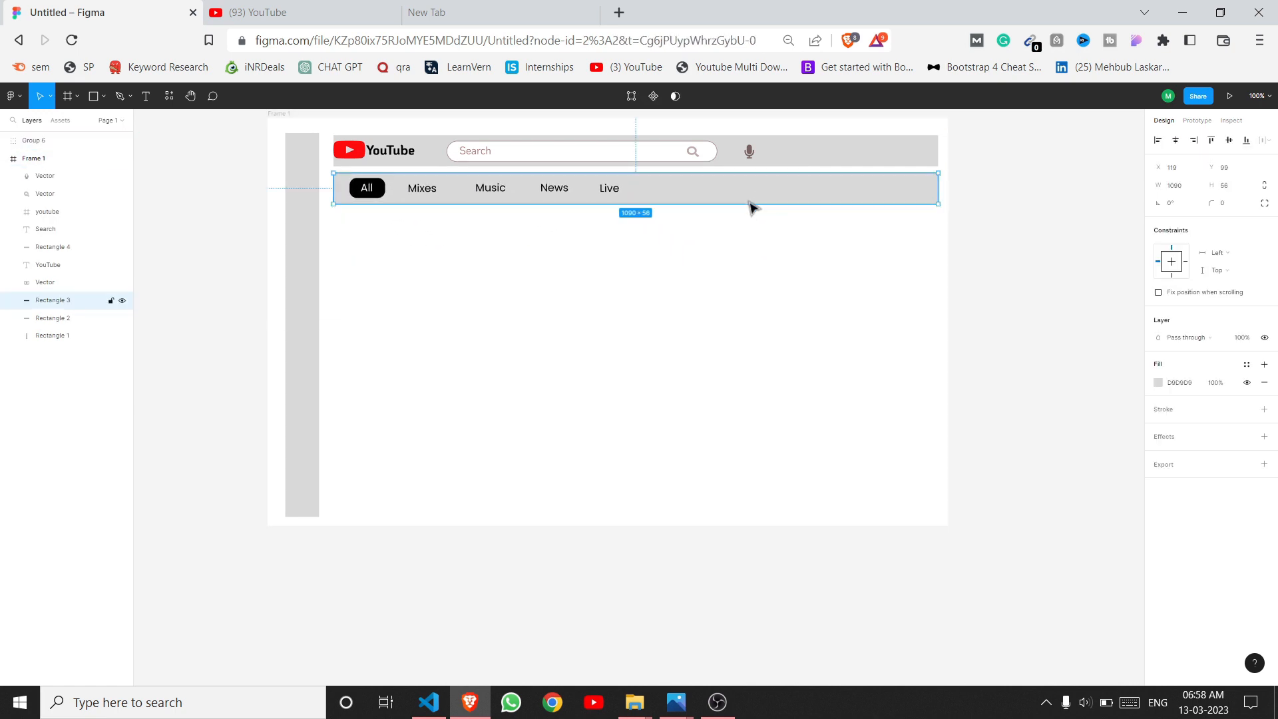
left_click(1158, 385)
left_click(1053, 611)
left_click(1051, 275)
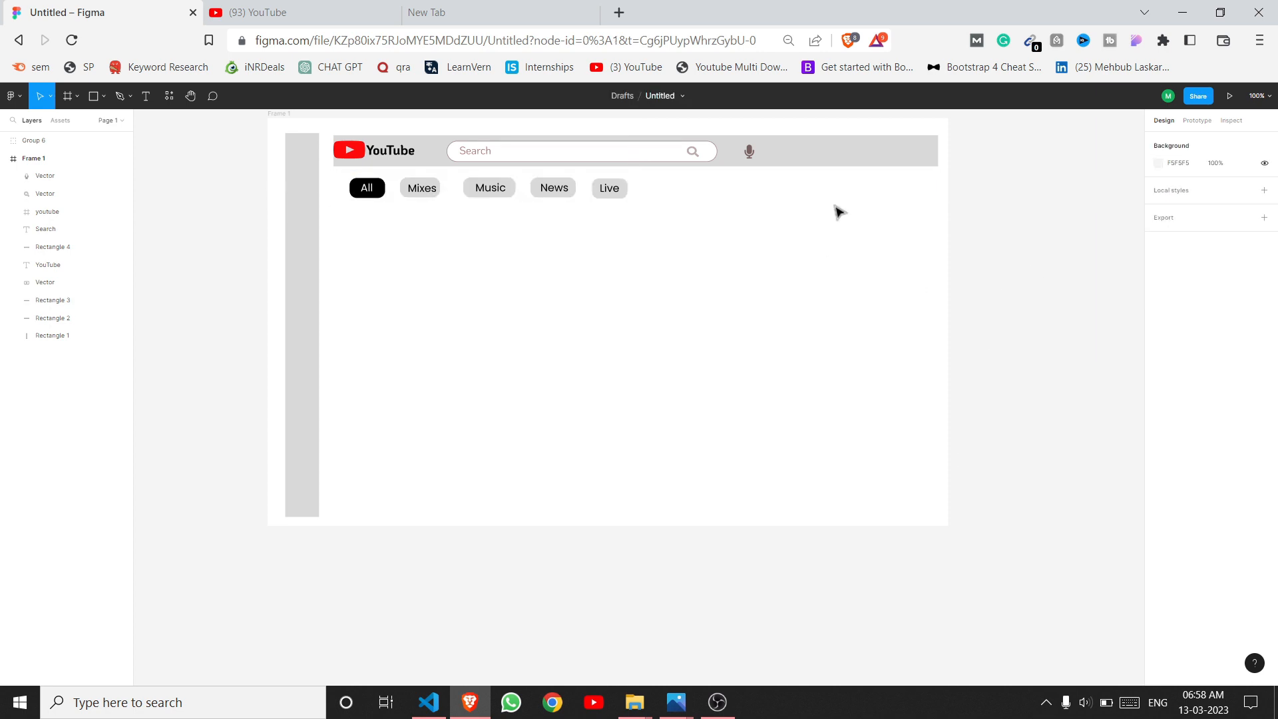
Step: Make the header bar white and widen the chip row to 556 so the chips spread out
left_click(843, 153)
left_click(1158, 384)
left_click(1062, 620)
left_click(1066, 318)
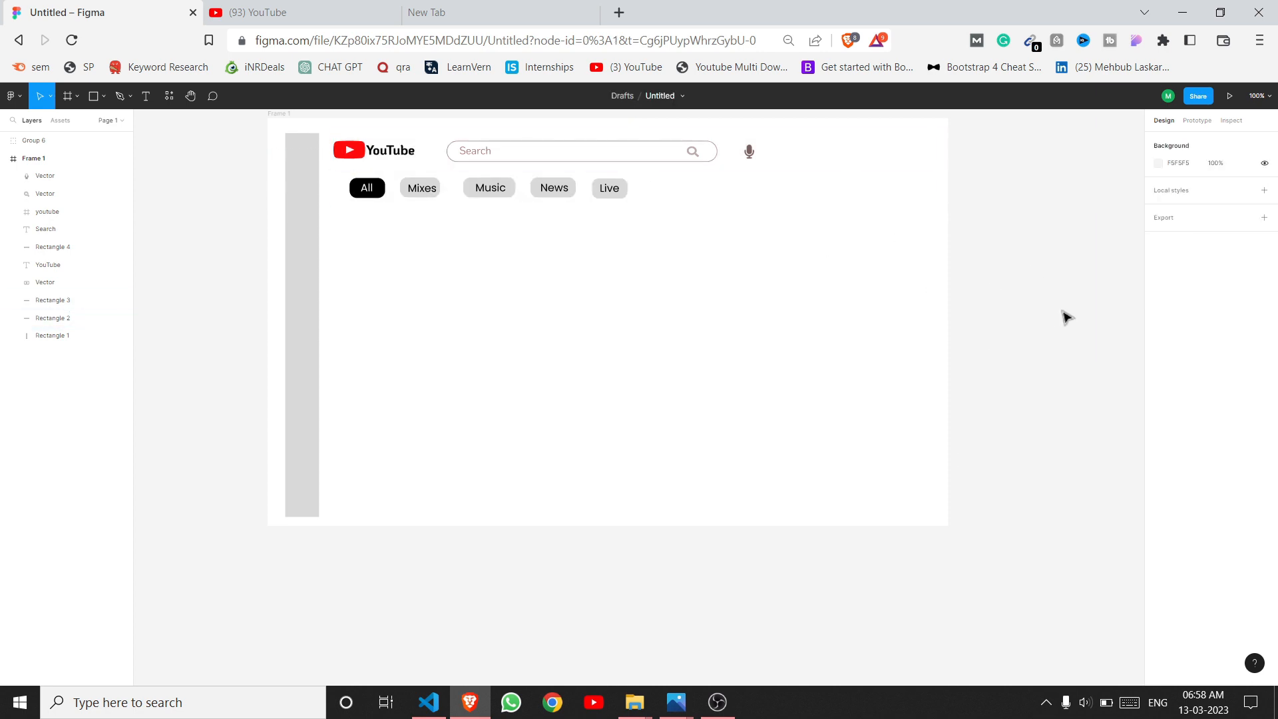
left_click_drag(565, 187, 563, 181)
left_click_drag(631, 209, 673, 209)
left_click(732, 275)
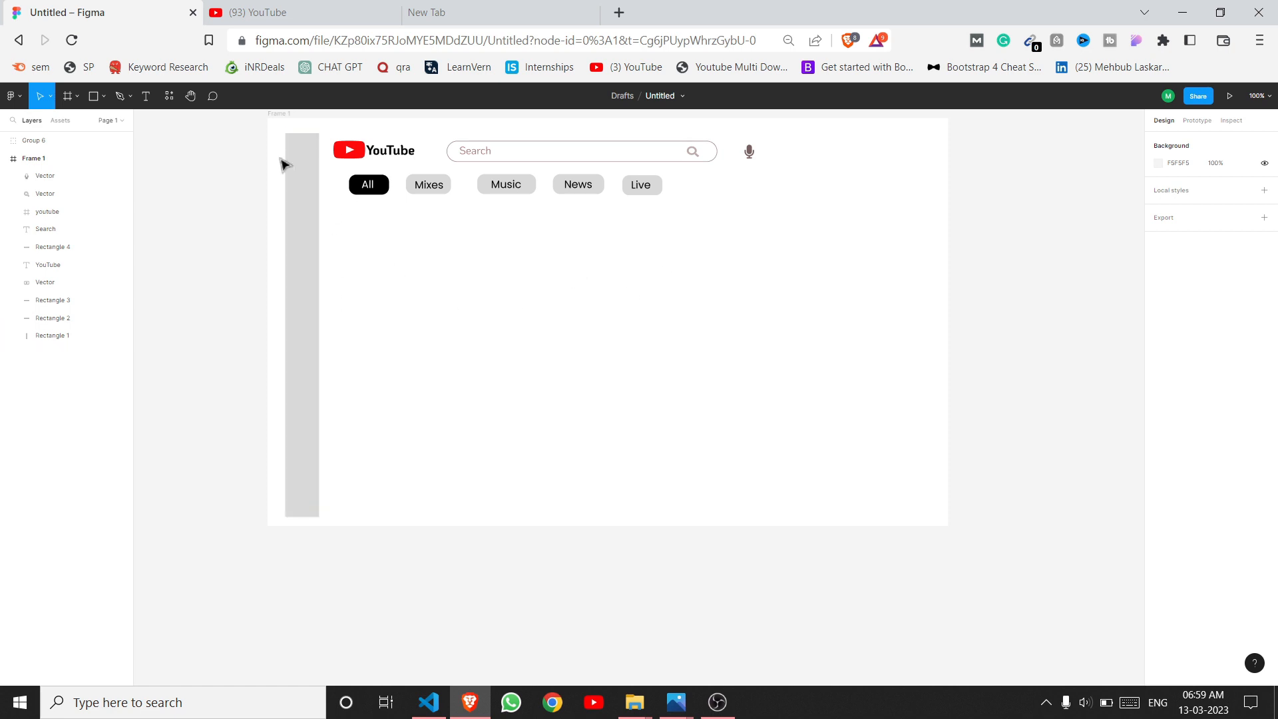
Step: Insert a server icon from the Font Awesome Icons plugin into the page frame
right_click(420, 293)
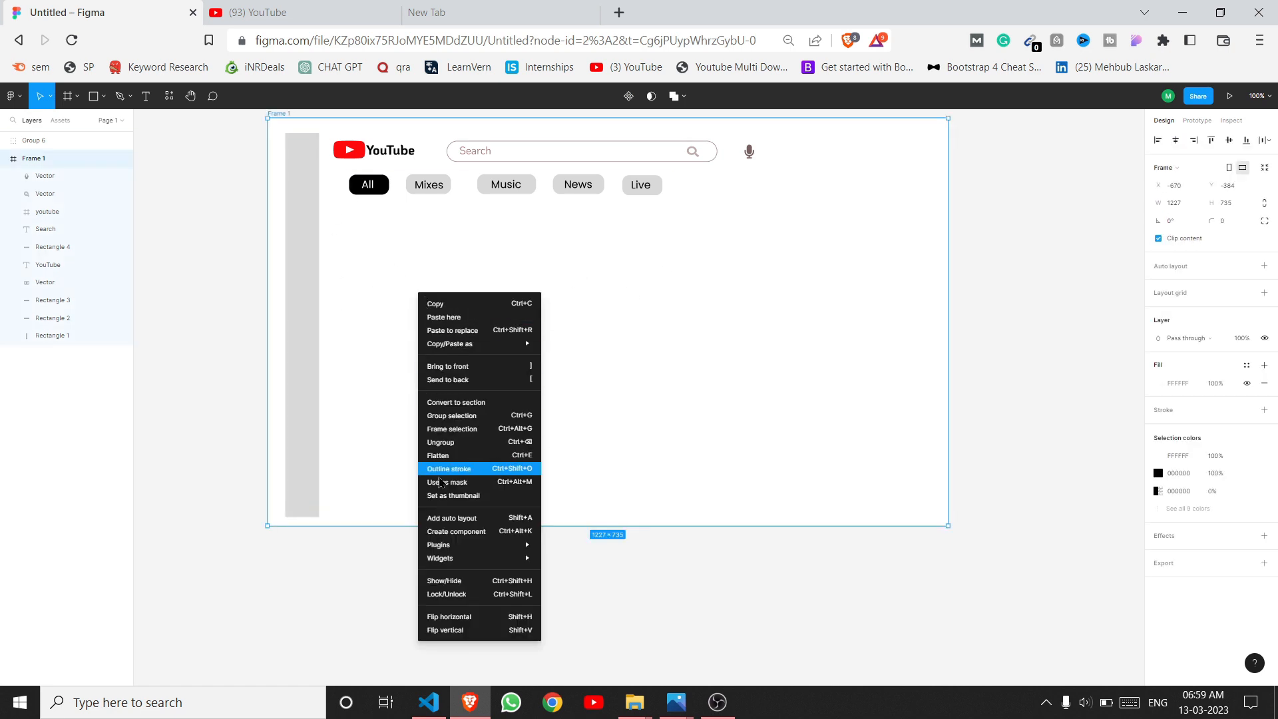
mouse_move(439, 561)
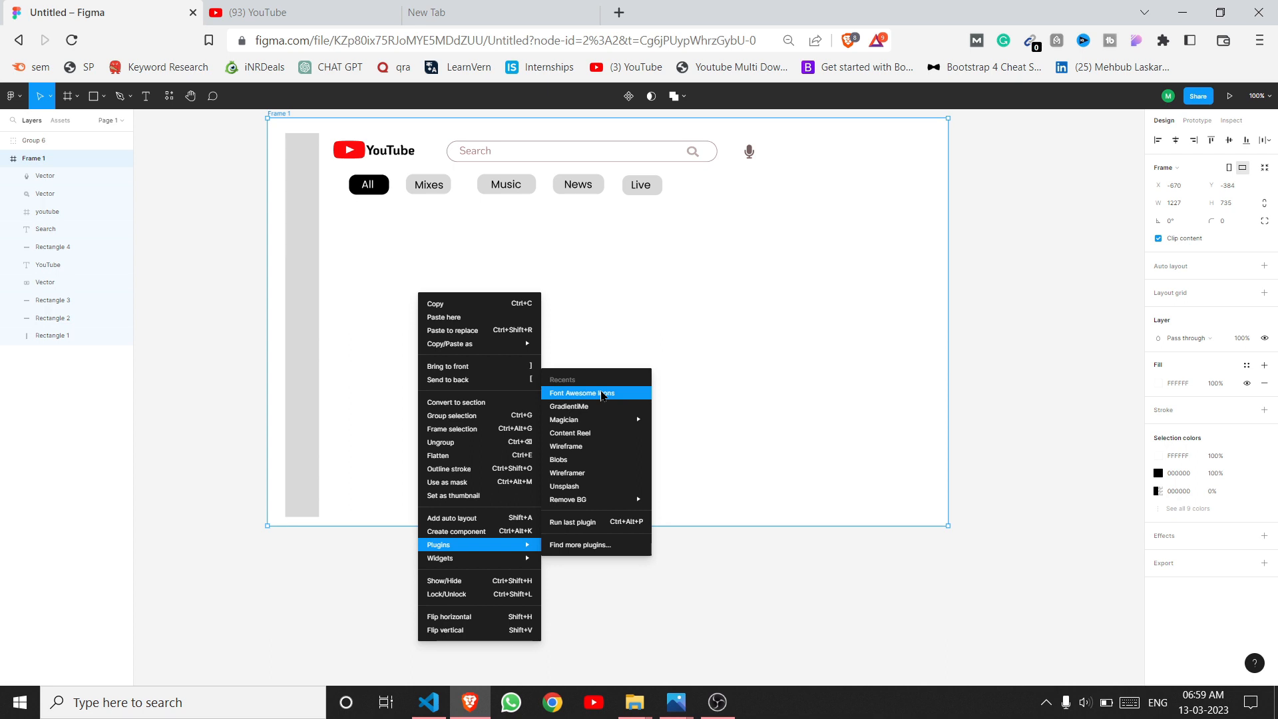
left_click(602, 395)
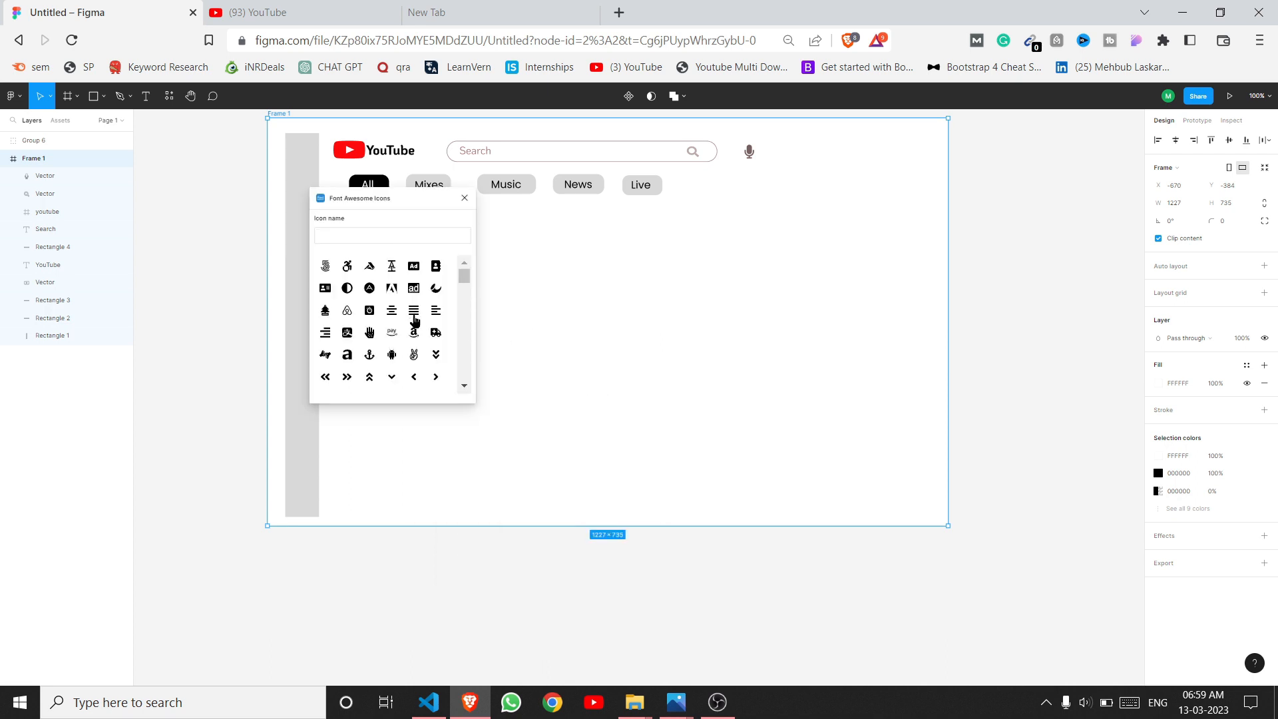
left_click_drag(464, 278, 469, 346)
left_click(342, 372)
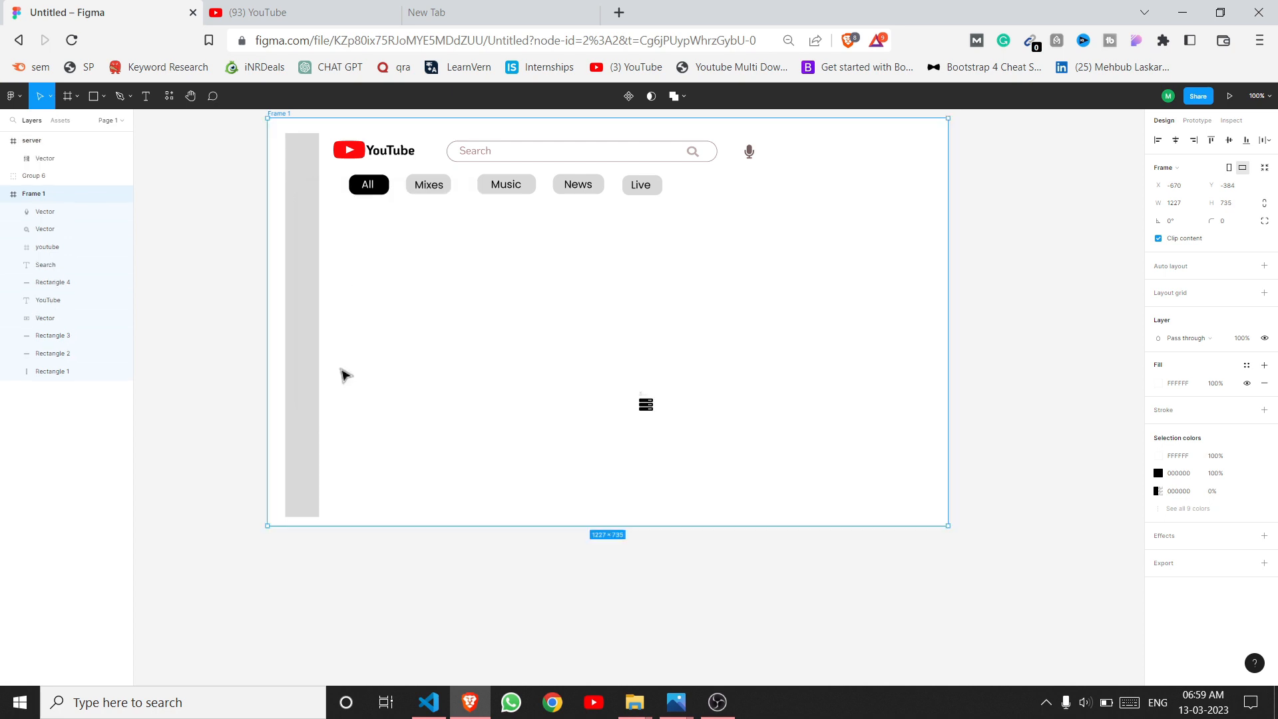
Step: Insert a home icon from the Font Awesome Icons plugin using a 'home' search
right_click(448, 300)
mouse_move(506, 546)
left_click(602, 394)
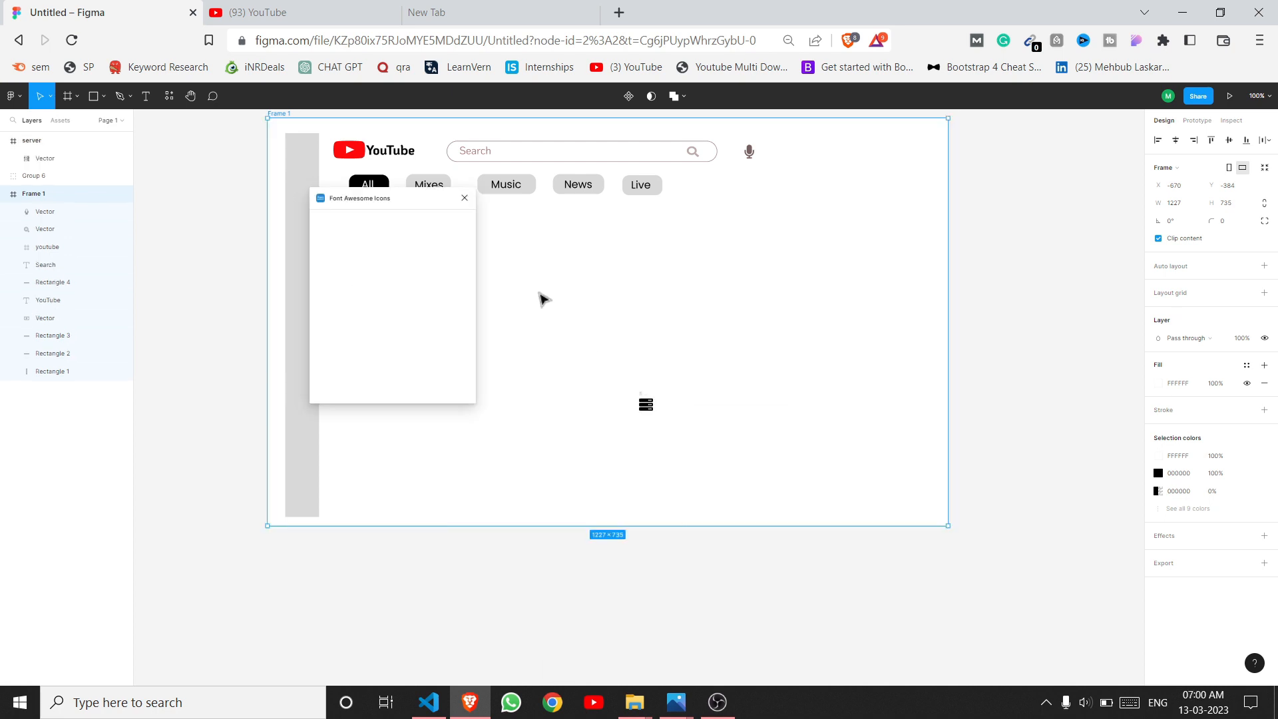
left_click(393, 235)
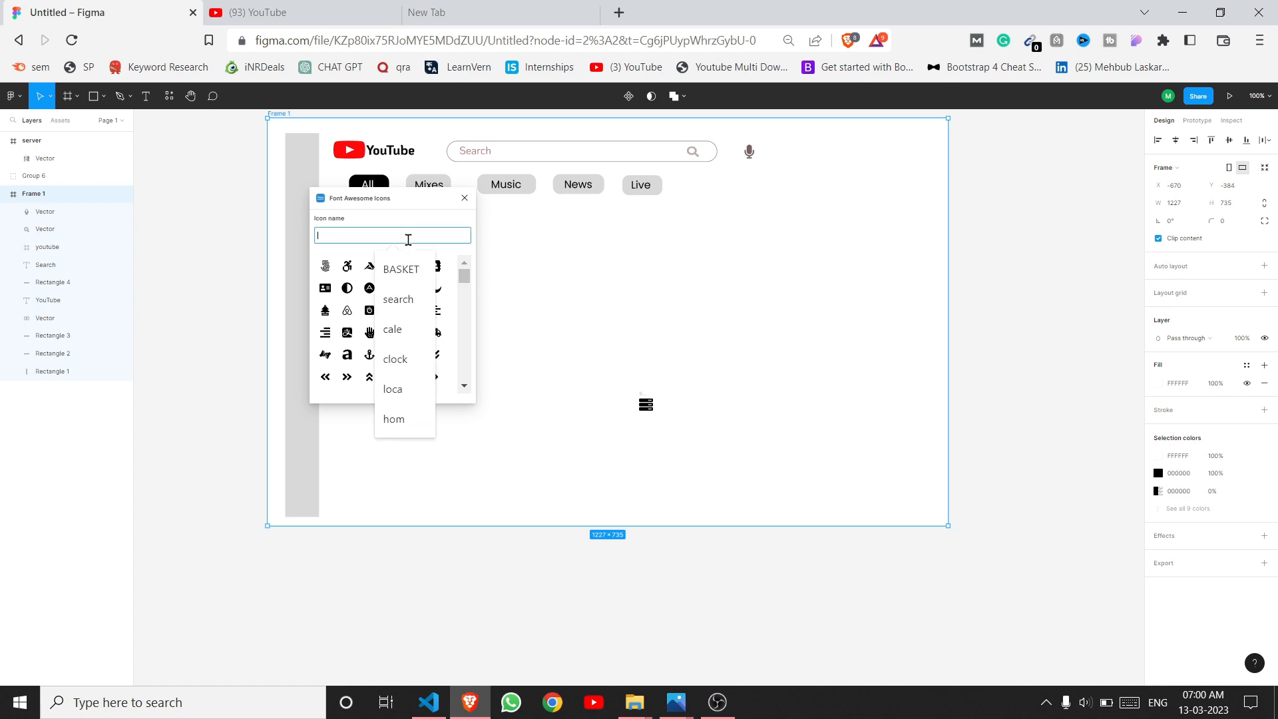
left_click(399, 419)
left_click(325, 267)
scroll(663, 434, "down", 2)
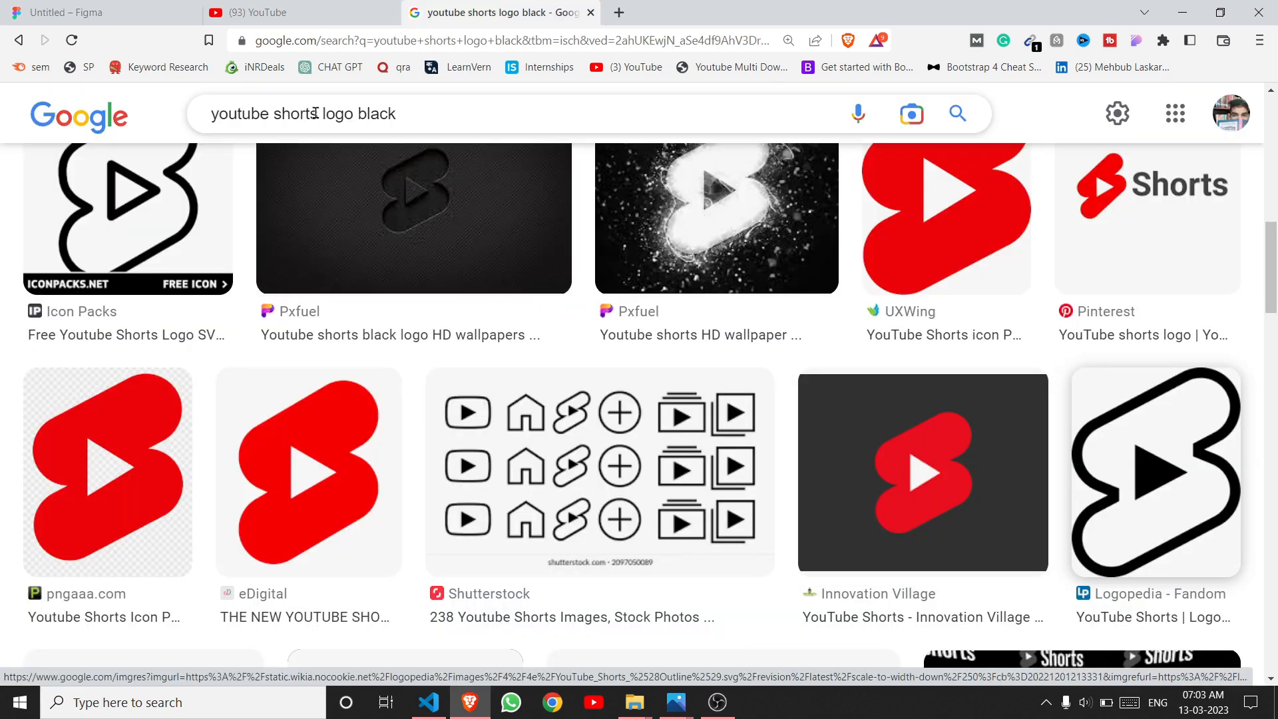
Step: Search Google Images for 'subscription' logos and scroll through the results
double_click(275, 112)
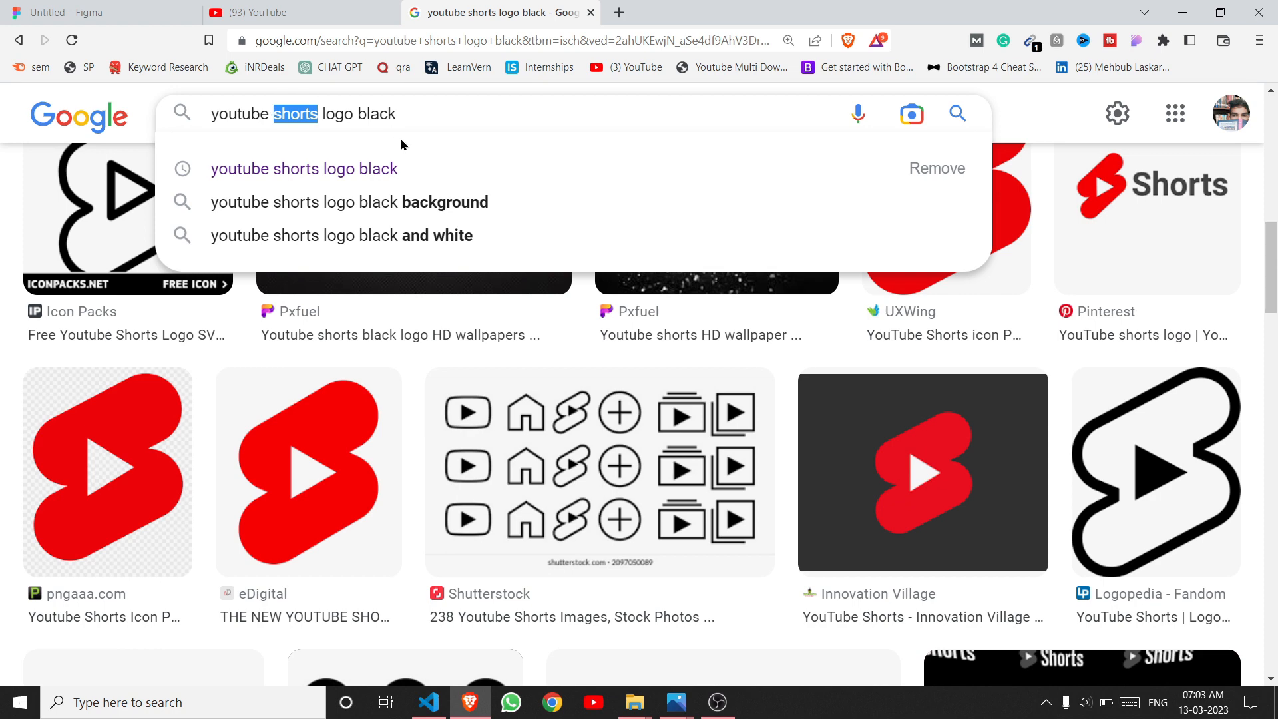
type("s")
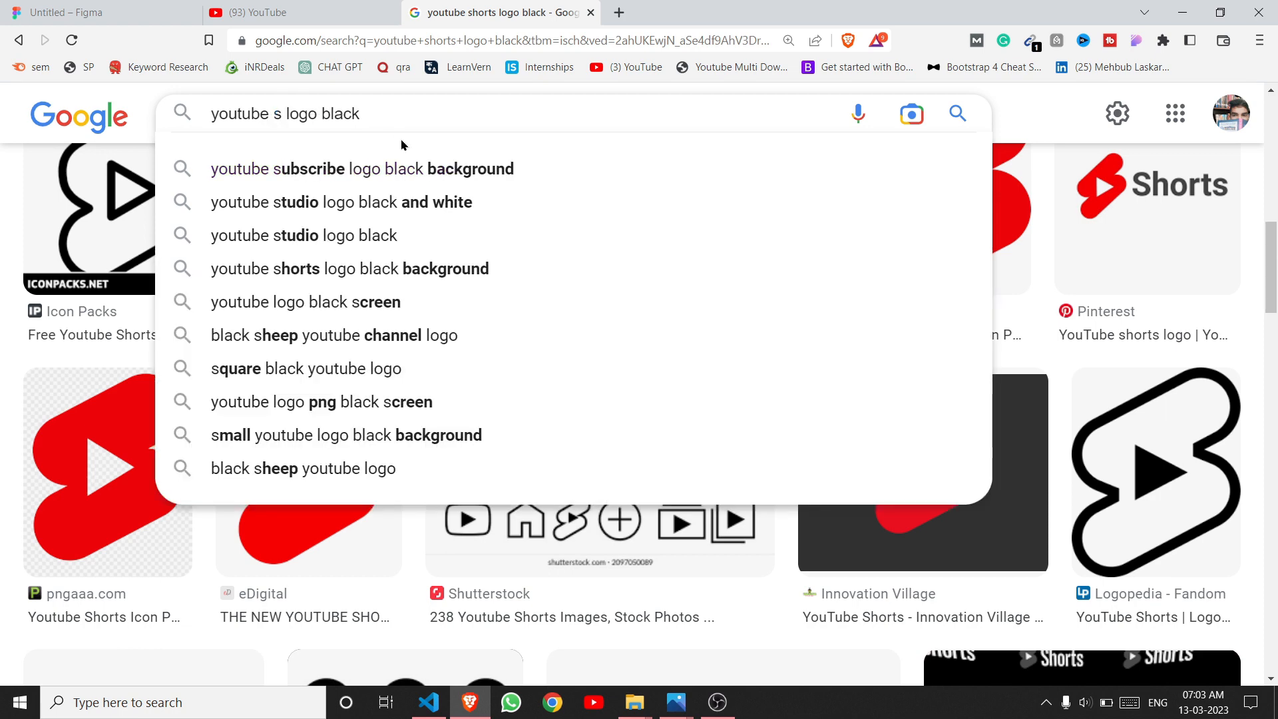
type("u")
type("bscriptio")
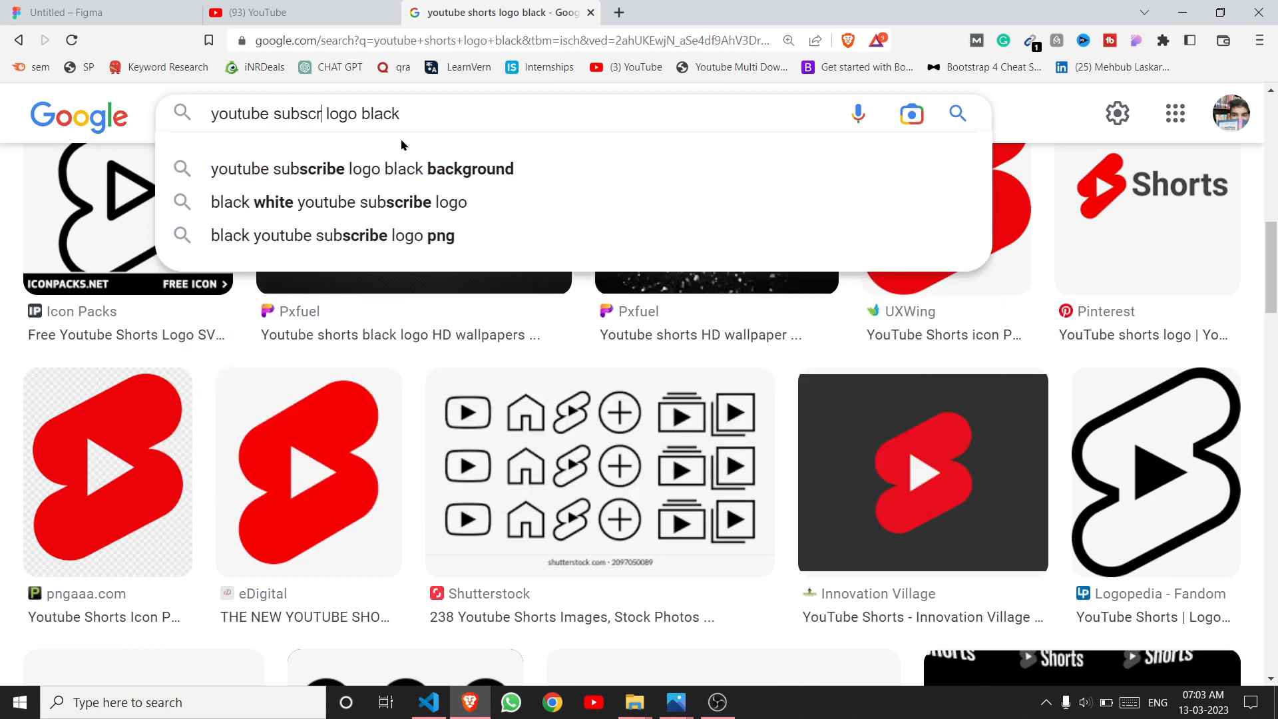
type("n")
key("Return")
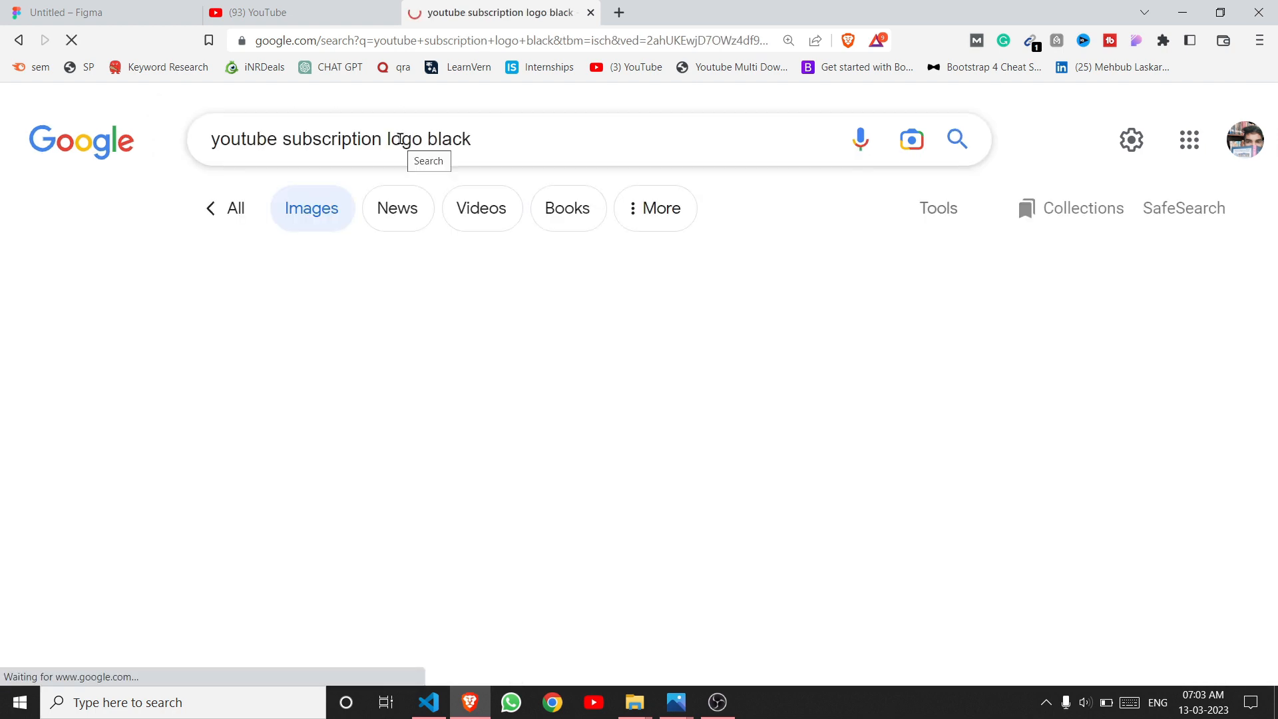
scroll(595, 310, "down", 5)
scroll(595, 310, "down", 20)
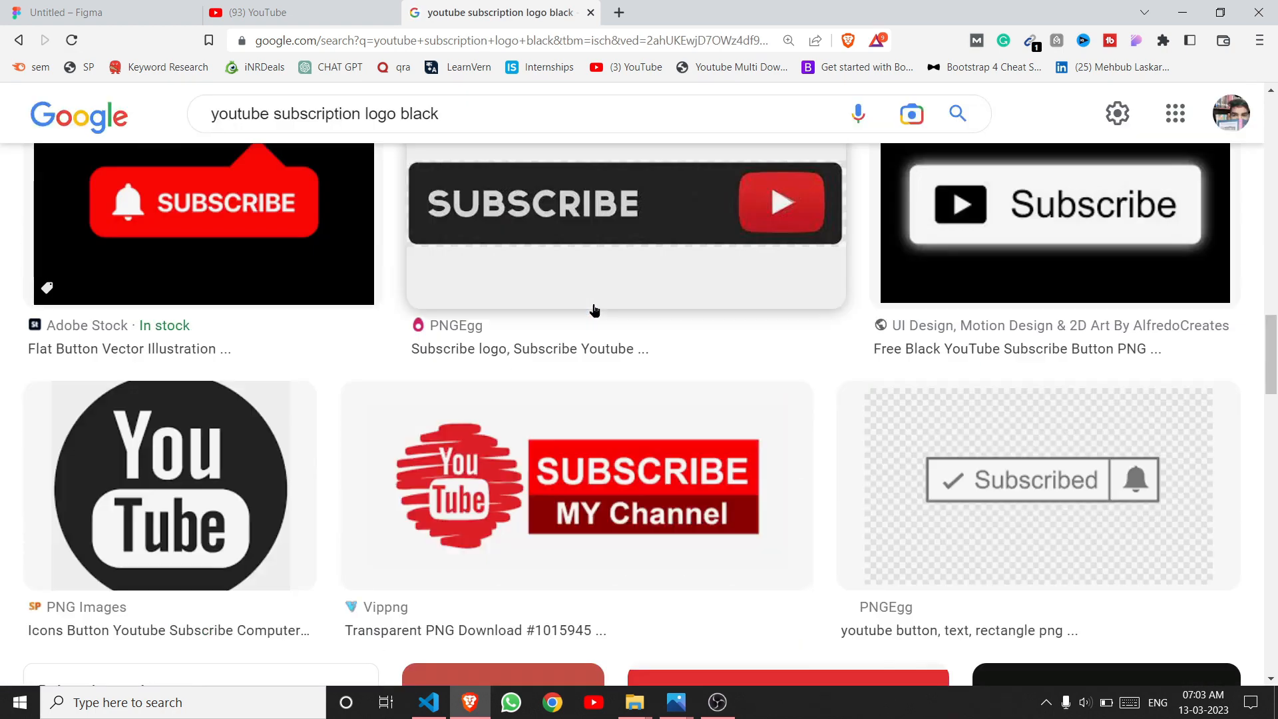
scroll(594, 312, "down", 15)
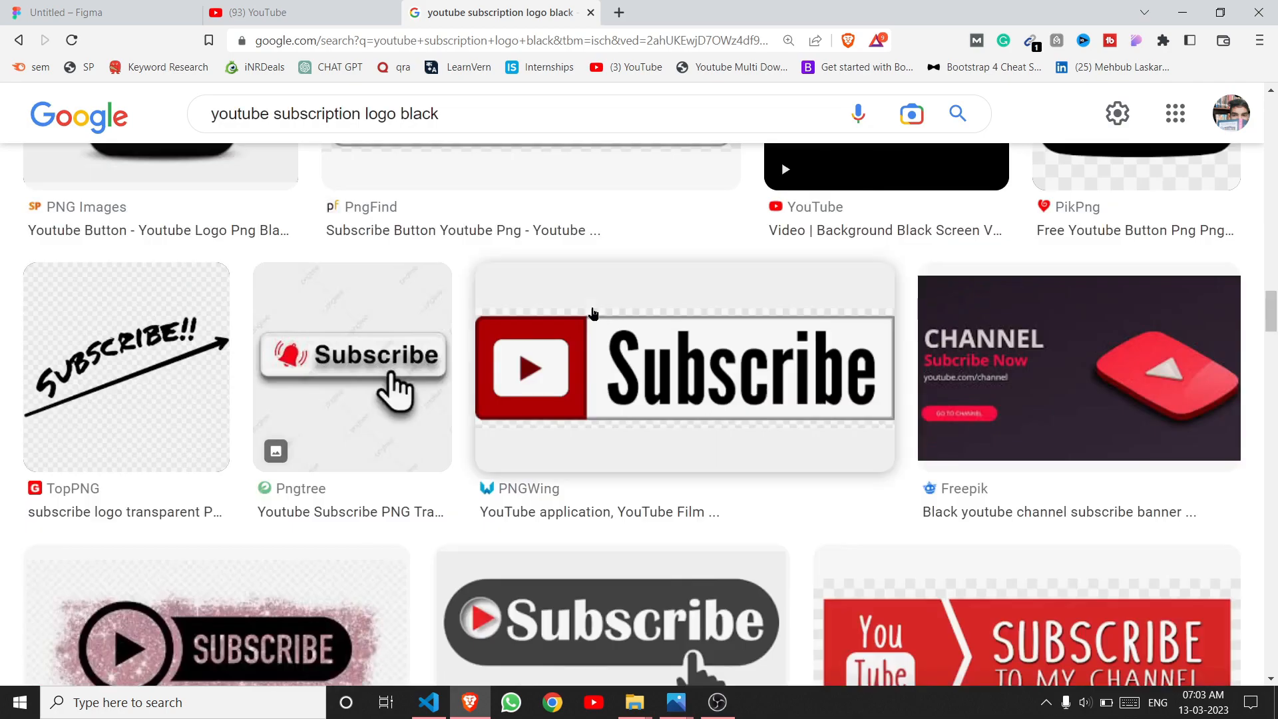
scroll(579, 303, "up", 20)
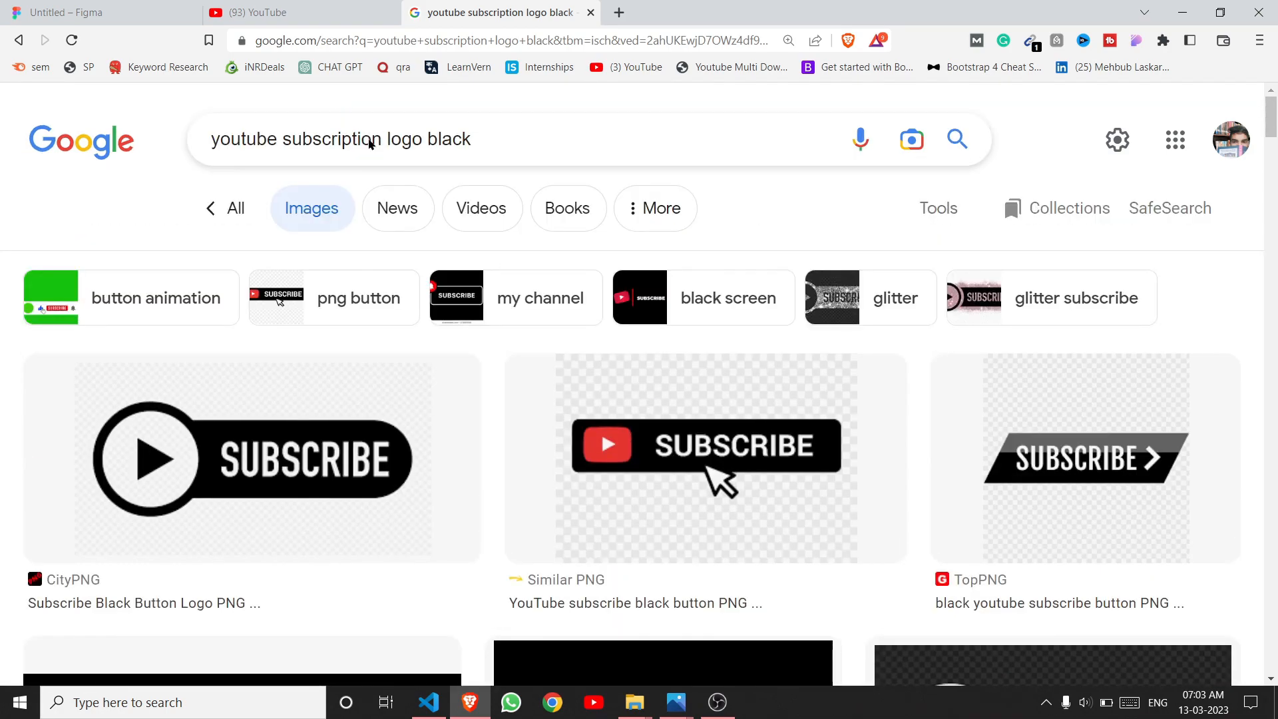
Step: Change the search to 'libary' logos, browse the results, and return to Figma
left_click_drag(383, 139, 293, 137)
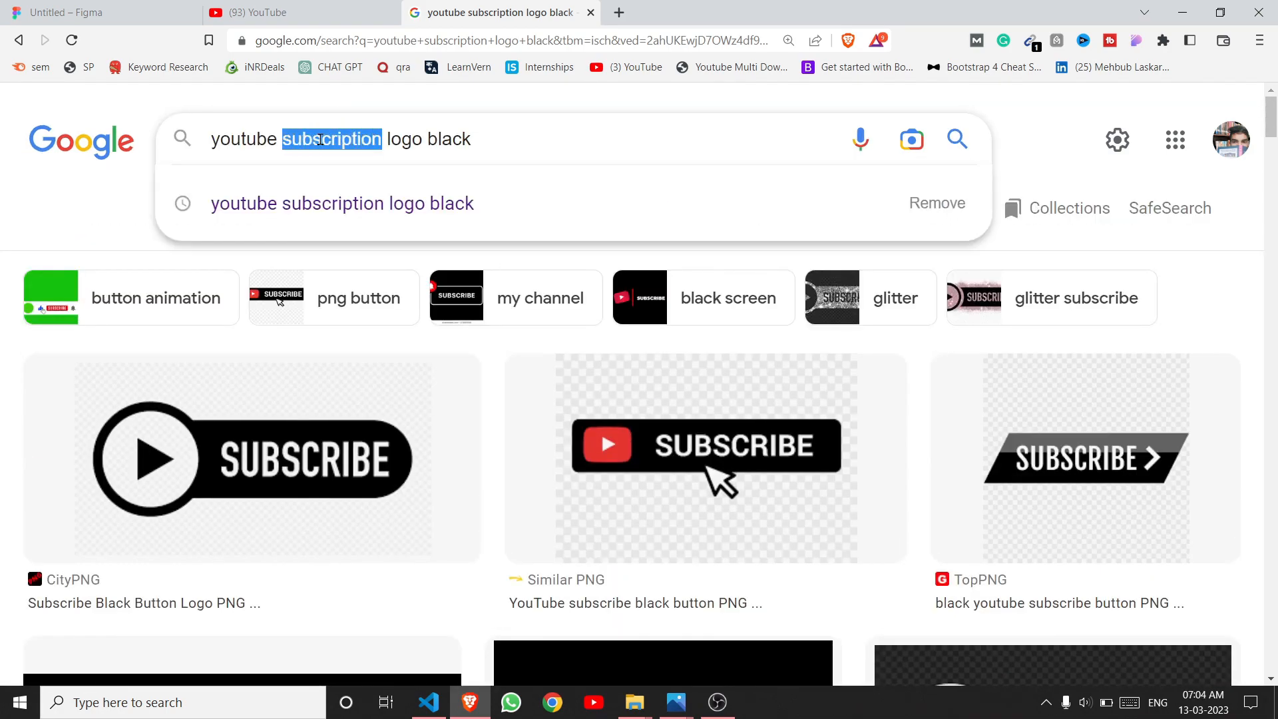
type("libary")
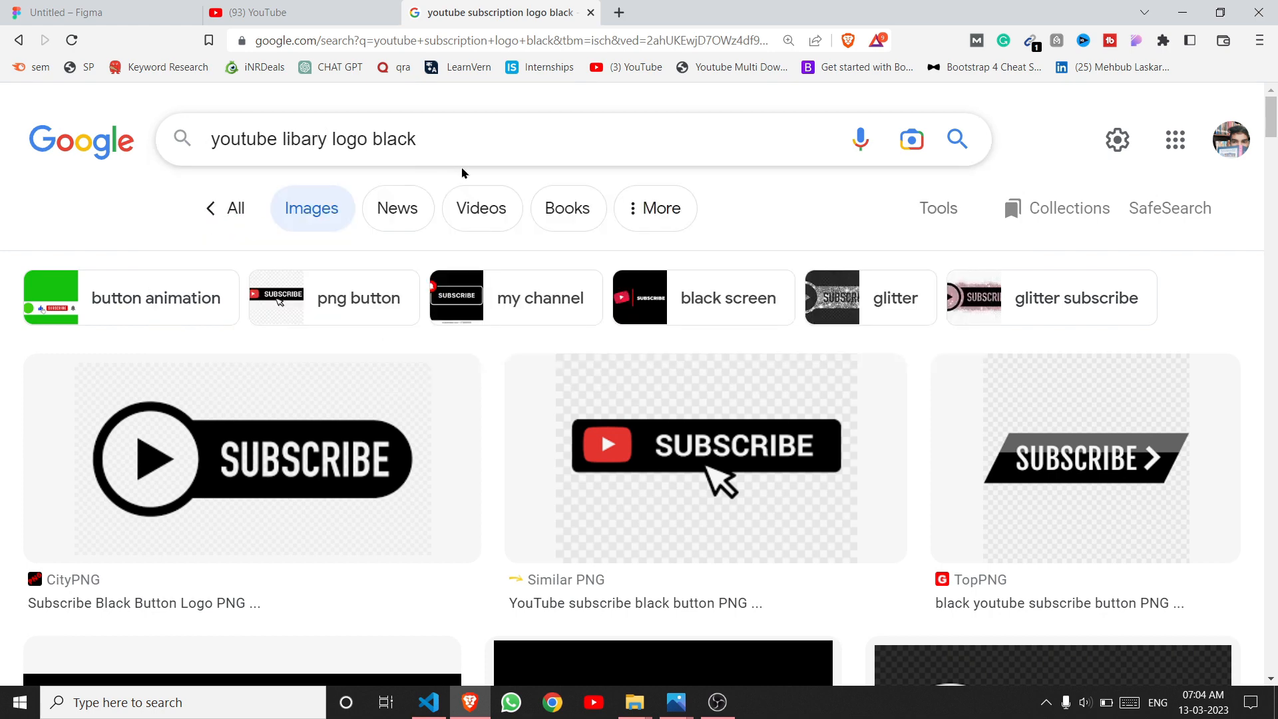
scroll(462, 173, "down", 5)
scroll(479, 213, "up", 6)
key("Return")
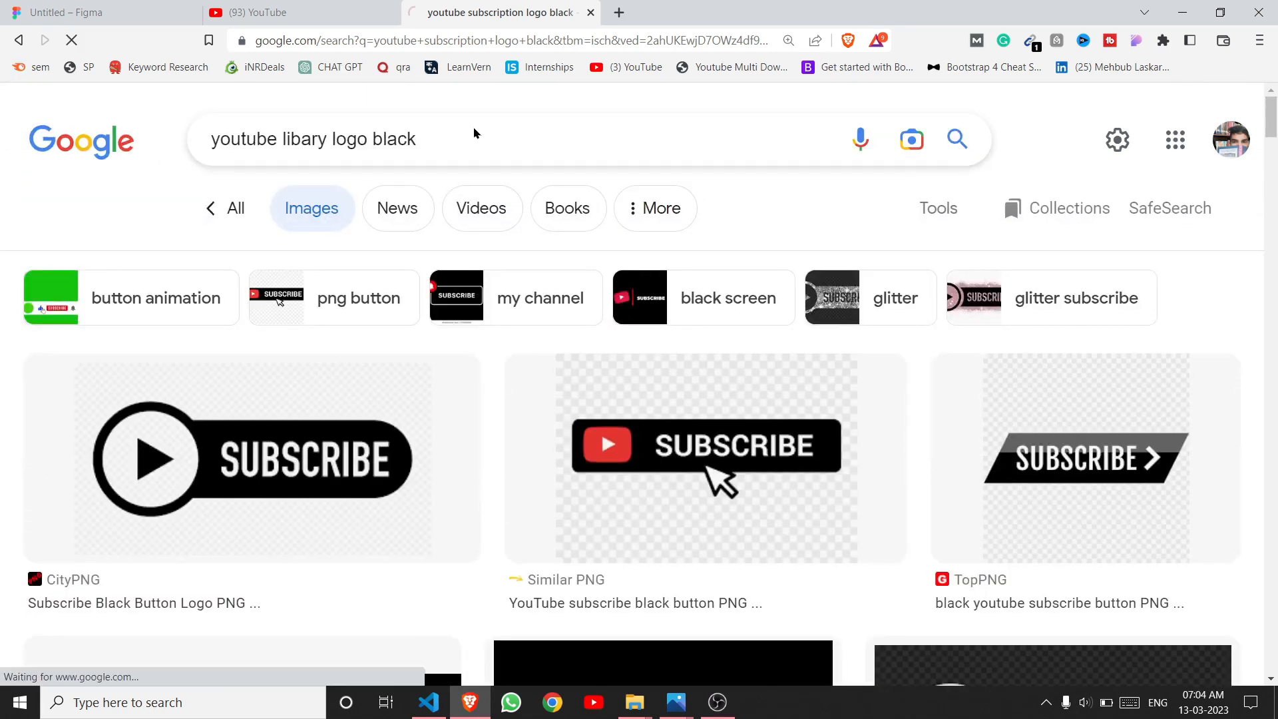
scroll(571, 260, "down", 7)
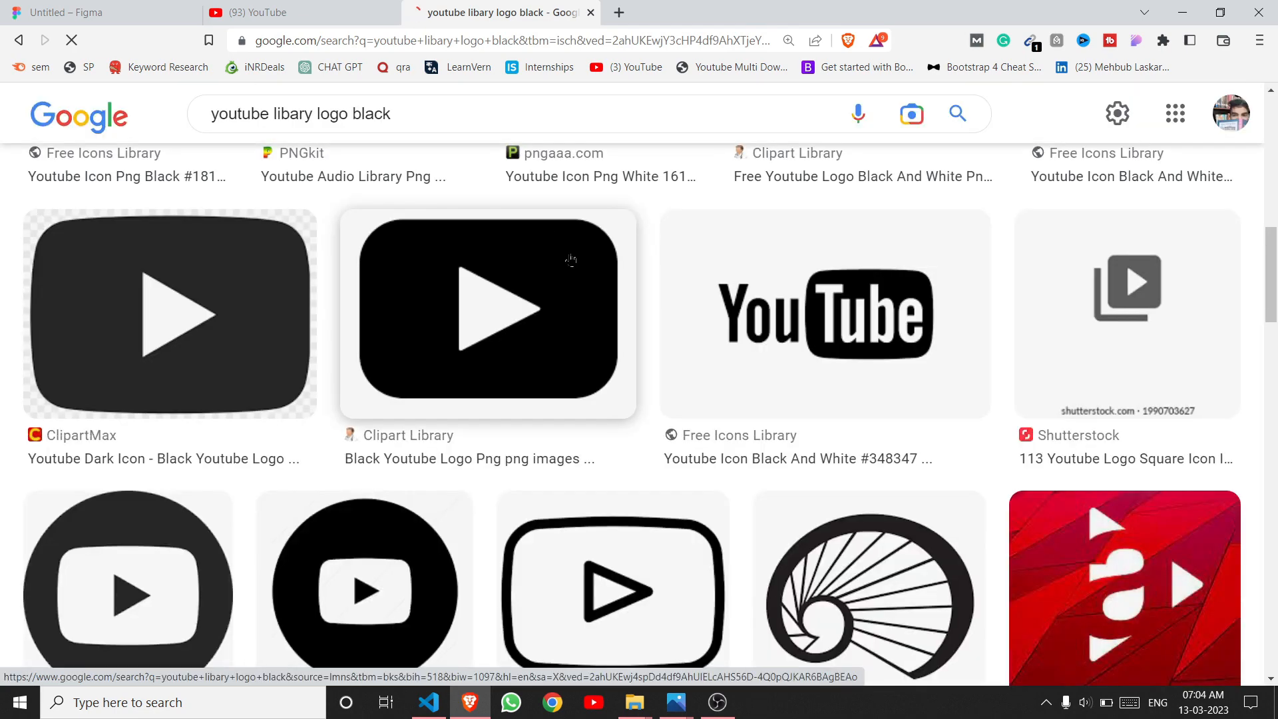
scroll(571, 260, "up", 8)
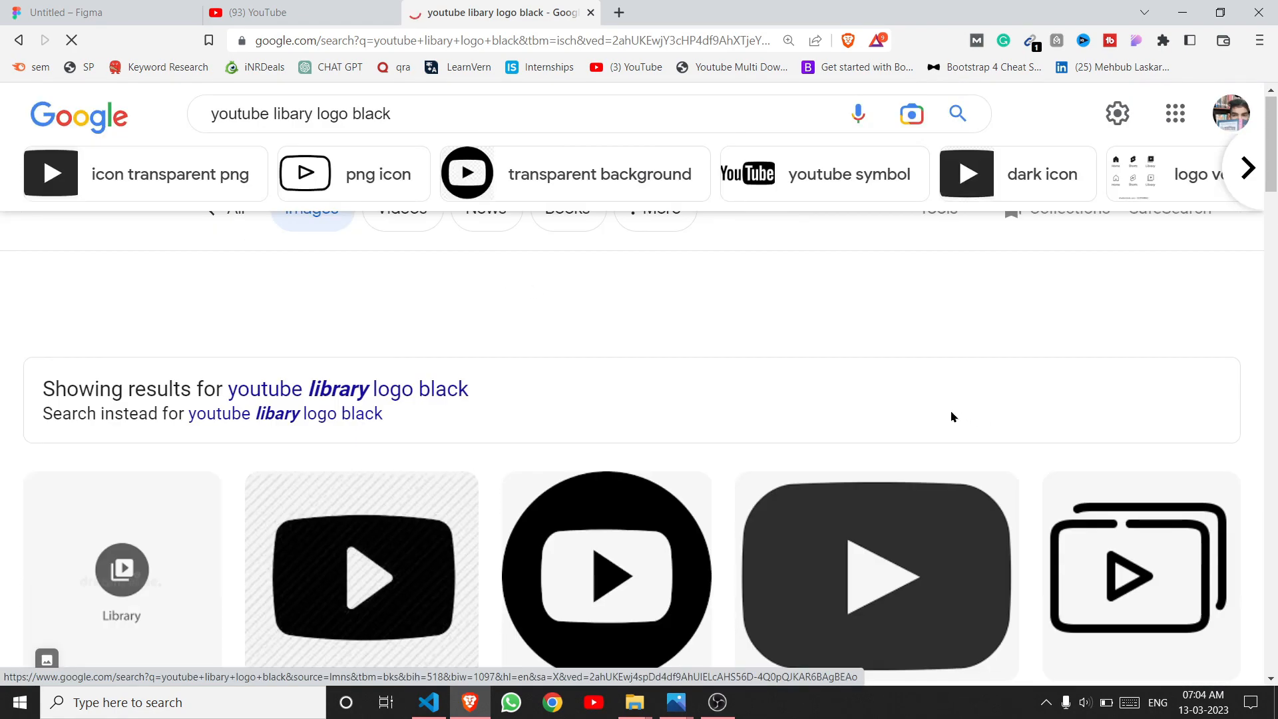
scroll(951, 417, "down", 8)
scroll(991, 404, "up", 8)
key("ctrl+1")
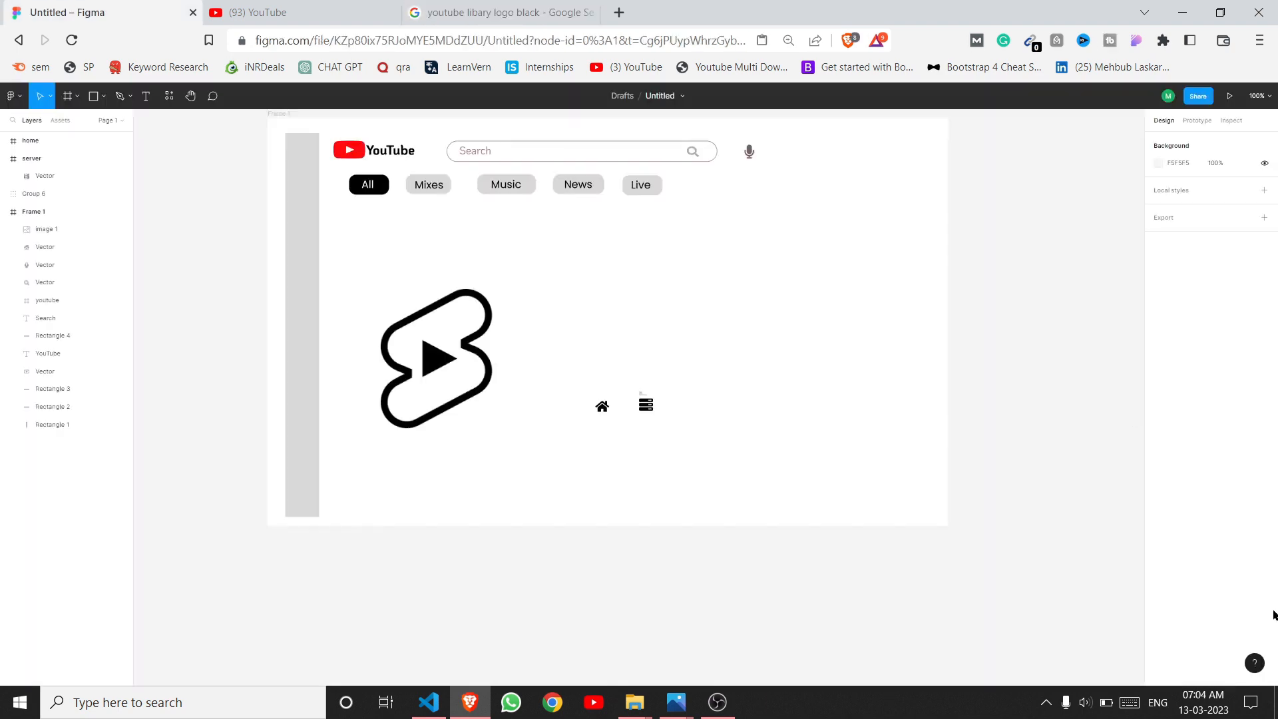
Step: Paste the copied black library icon into the frame and delete the stray bell icon
right_click(704, 321)
left_click(715, 333)
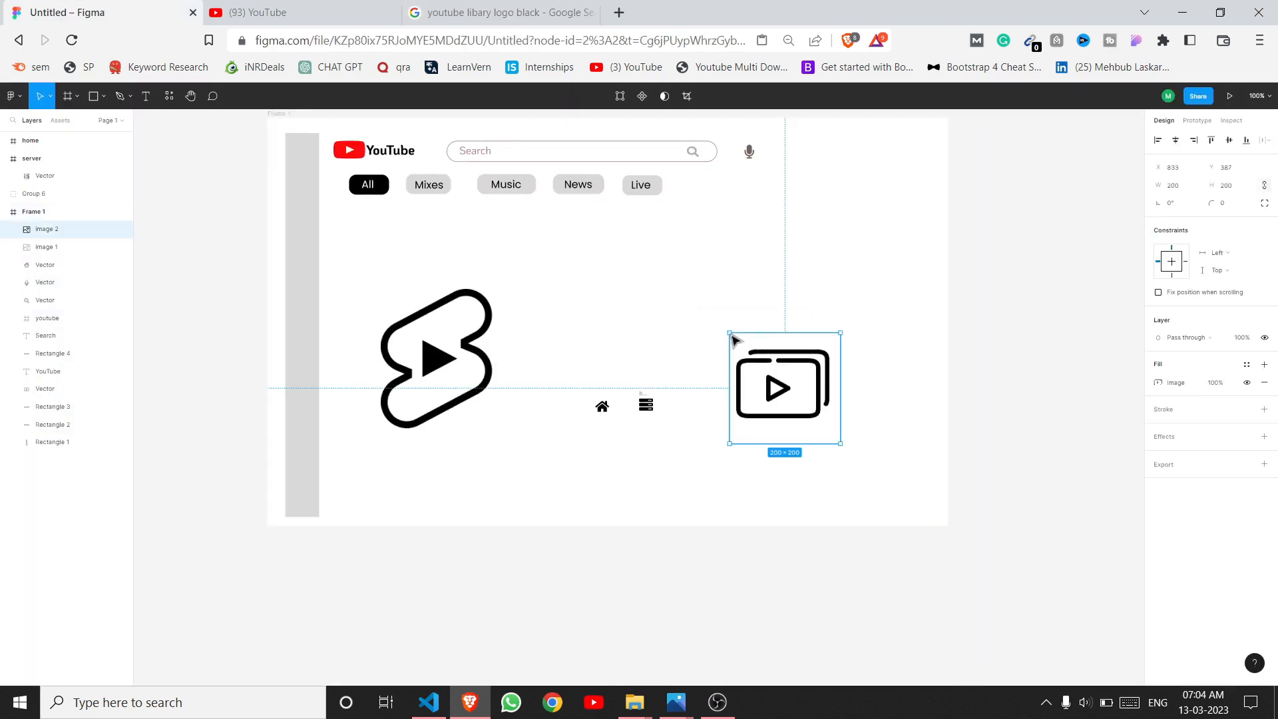
left_click(517, 11)
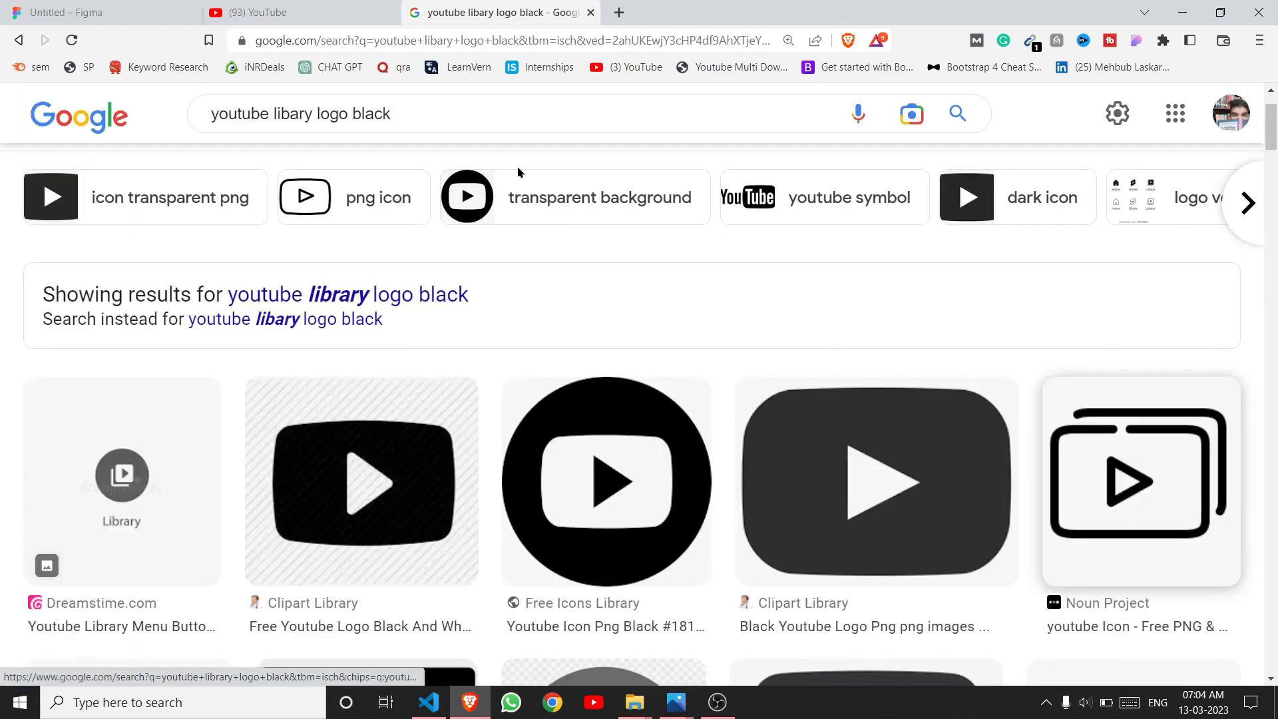
left_click_drag(349, 114, 273, 114)
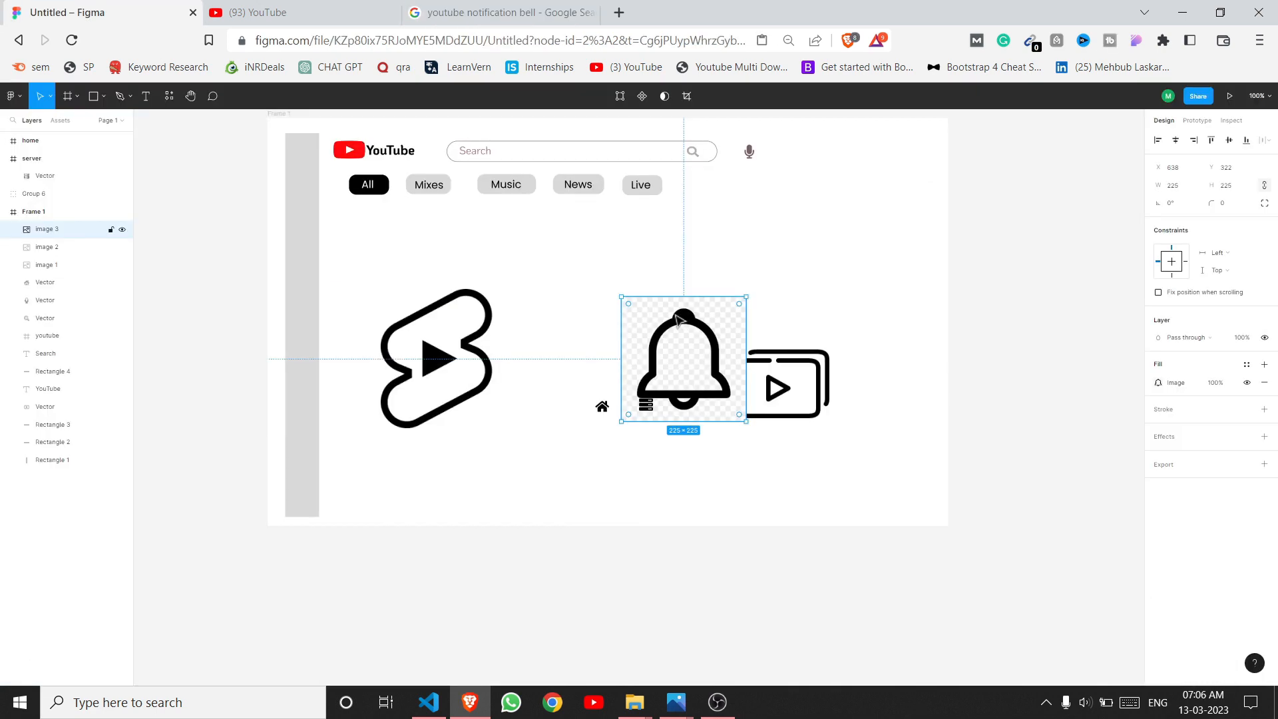
key("Delete")
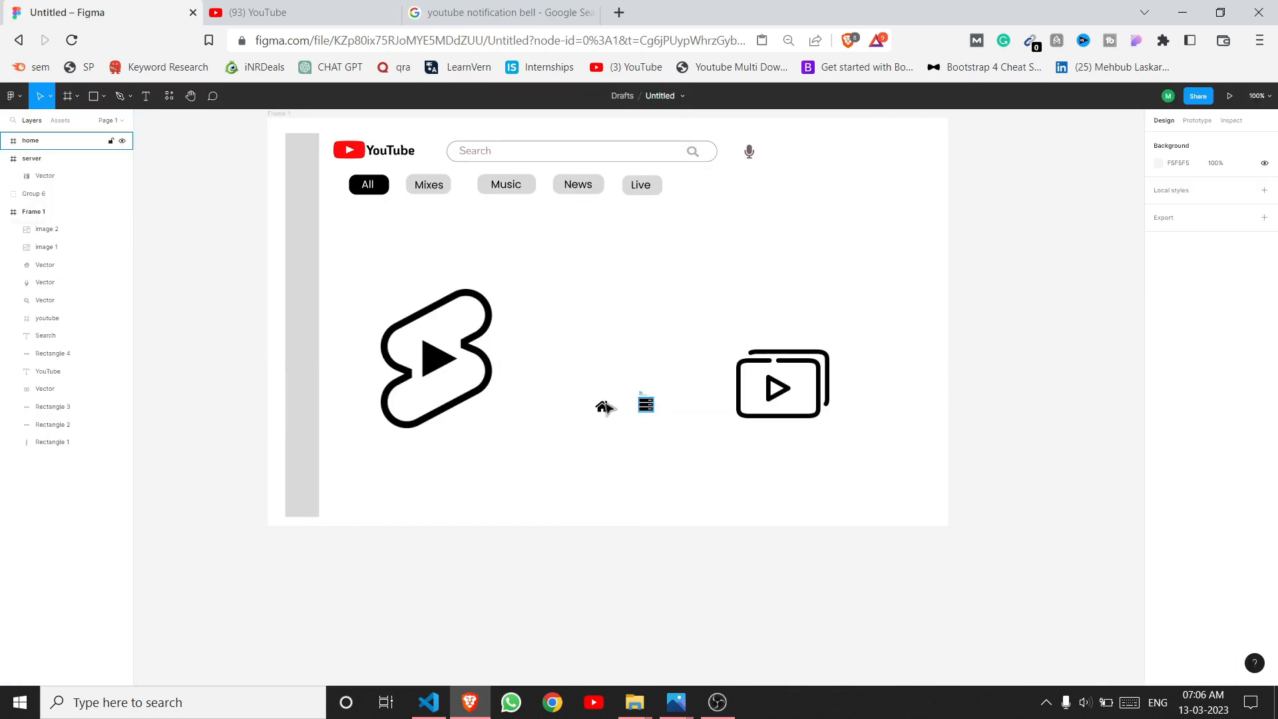
Step: Move the stacked-bars server icon to the top of the grey sidebar
left_click(646, 404)
left_click_drag(645, 403, 305, 156)
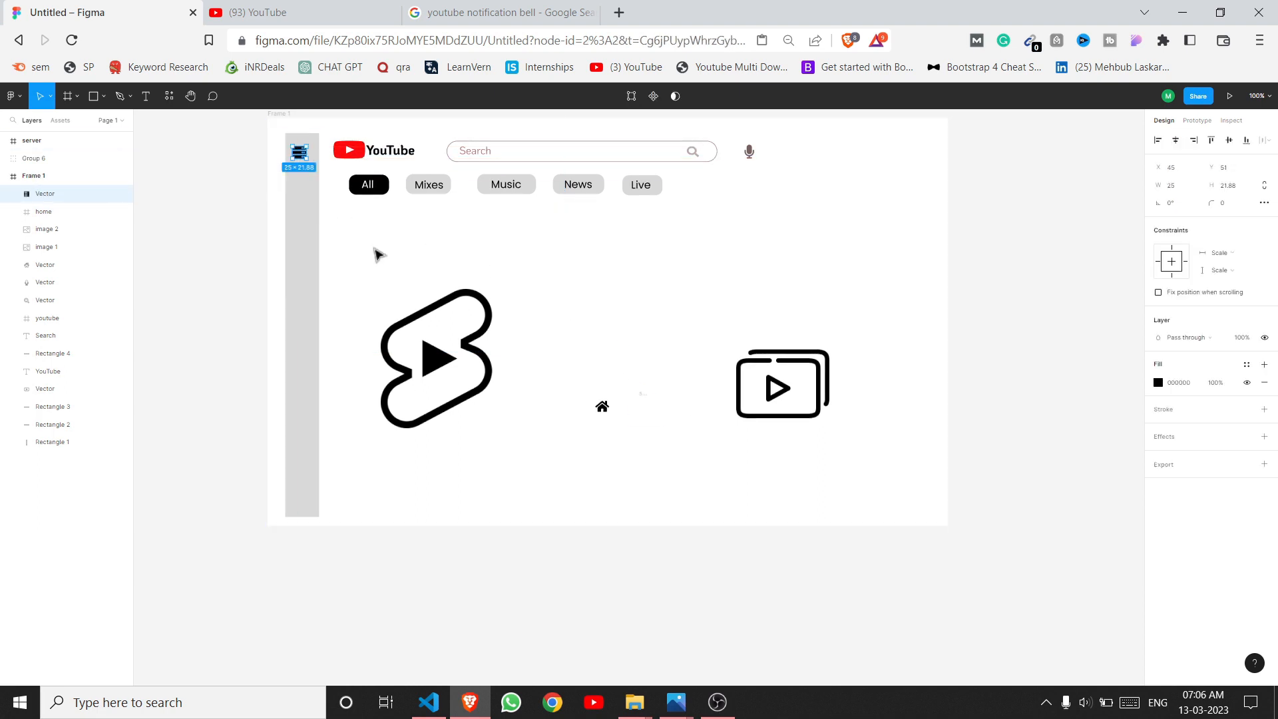
left_click(377, 252)
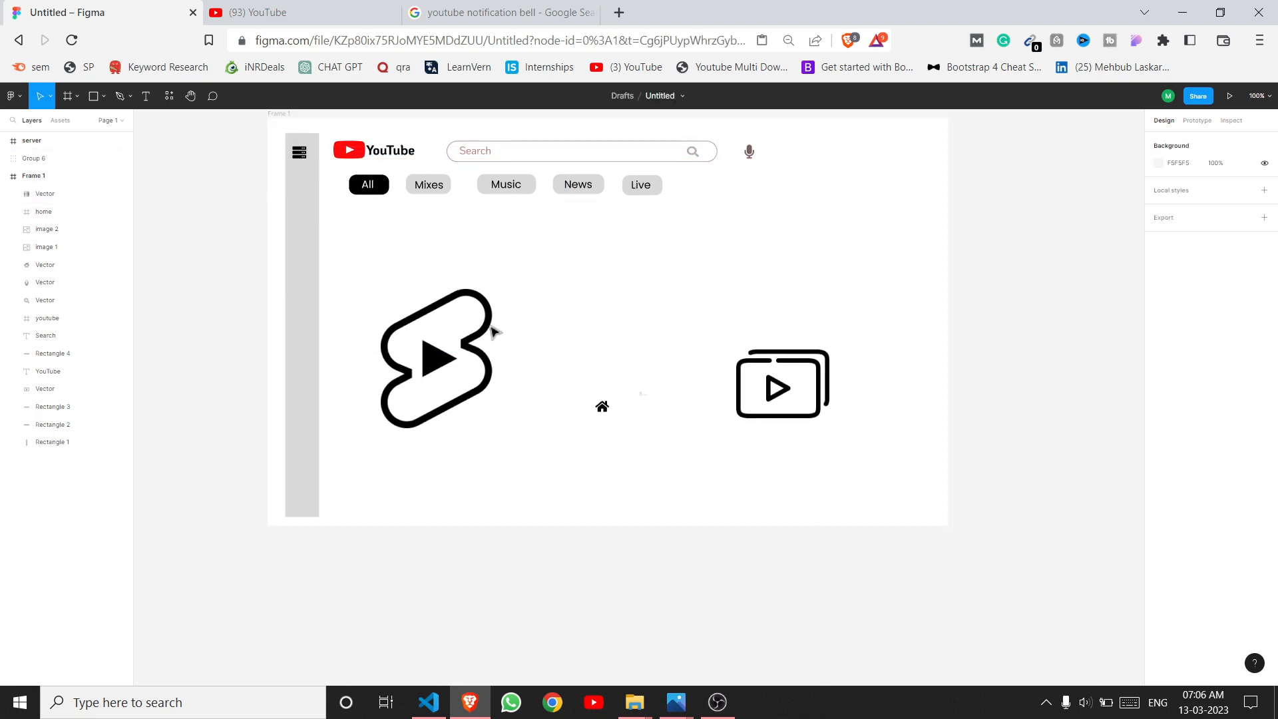
left_click(604, 407)
Step: Place the house icon in the sidebar and create a Home text label
left_click_drag(608, 399, 308, 191)
left_click(345, 231)
left_click(146, 96)
key("Escape")
left_click(146, 96)
left_click_drag(451, 263, 518, 280)
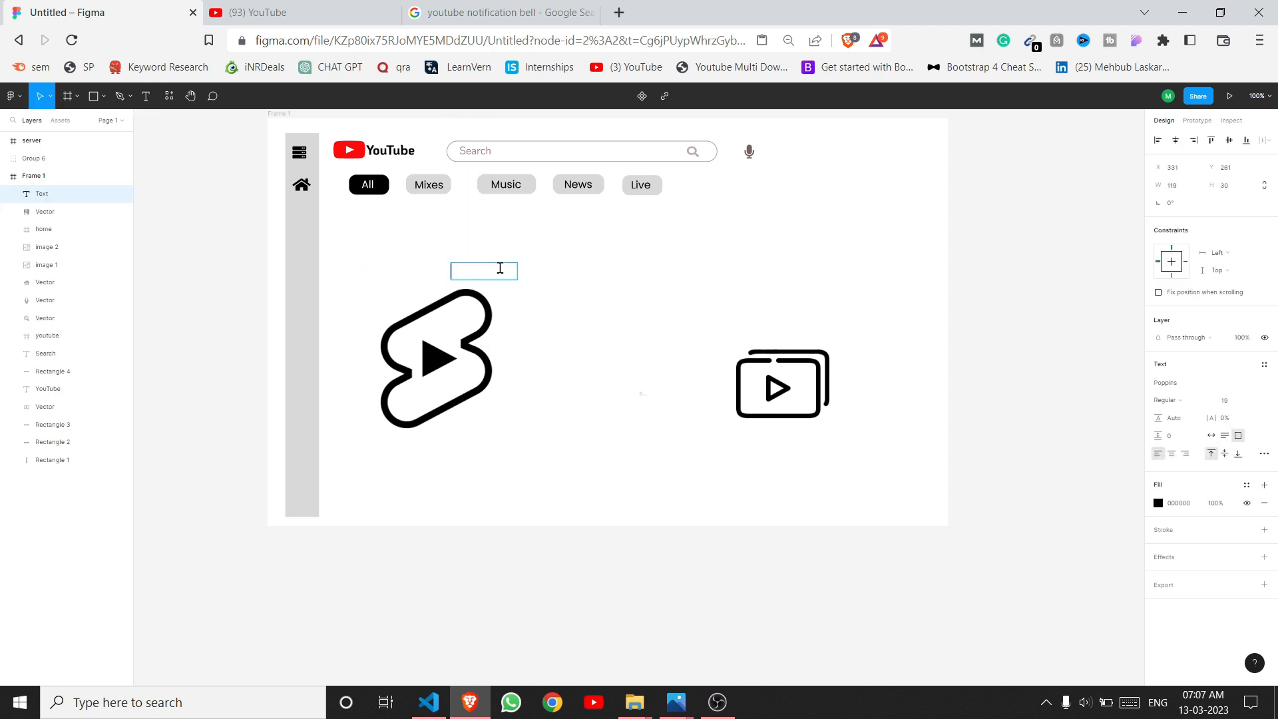
type("Home")
left_click(610, 291)
Step: Duplicate the Home text and set the original under the house icon at font size 13
key("ctrl+d")
left_click_drag(494, 268, 574, 310)
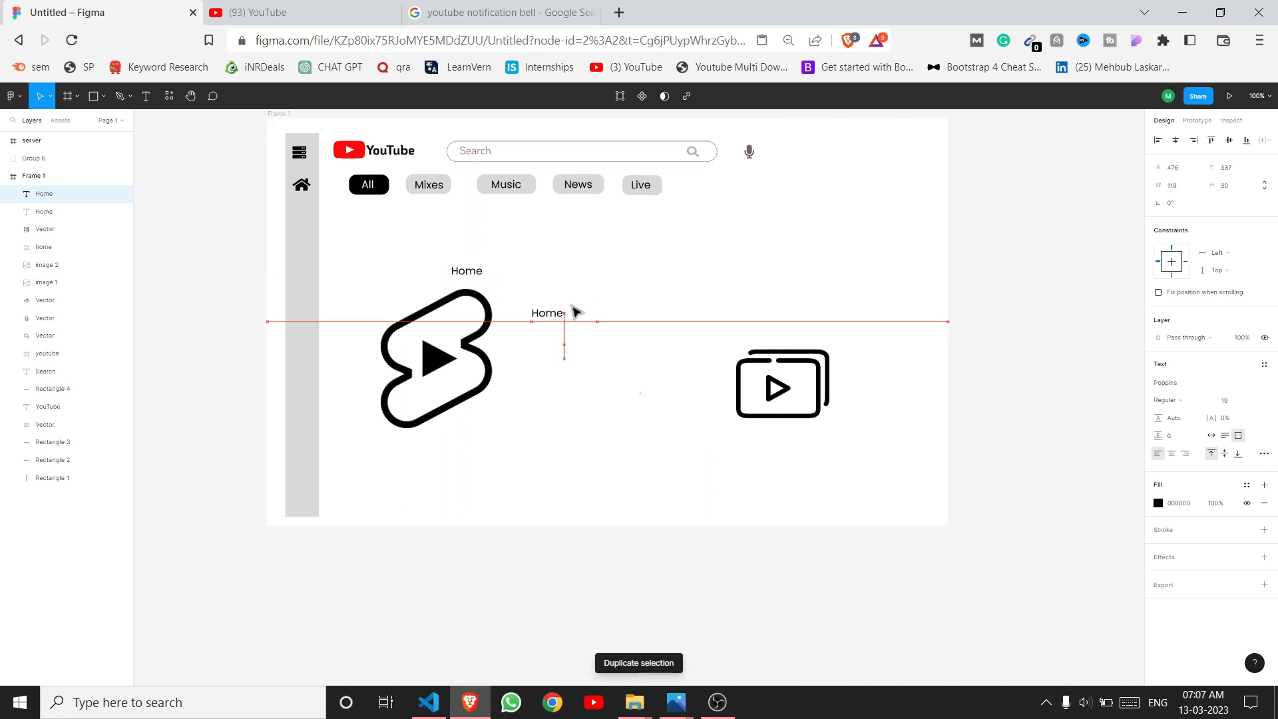
left_click(499, 275)
left_click_drag(500, 278, 336, 210)
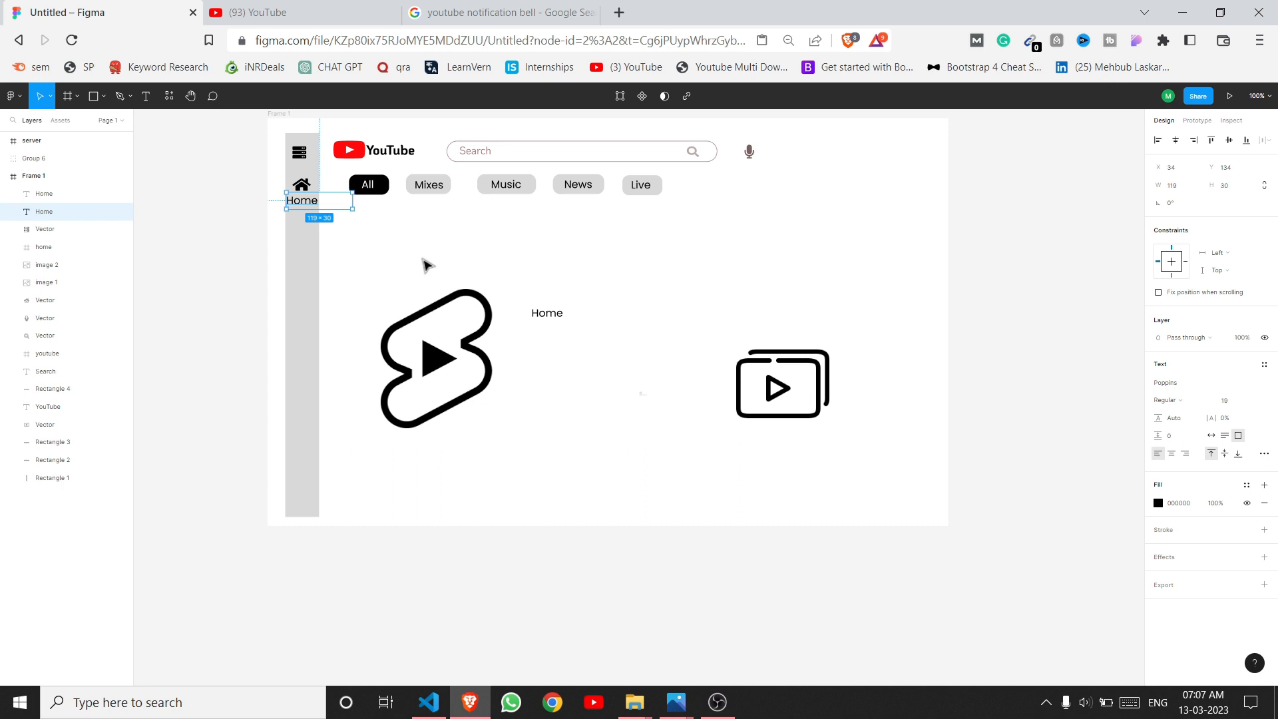
key("Return")
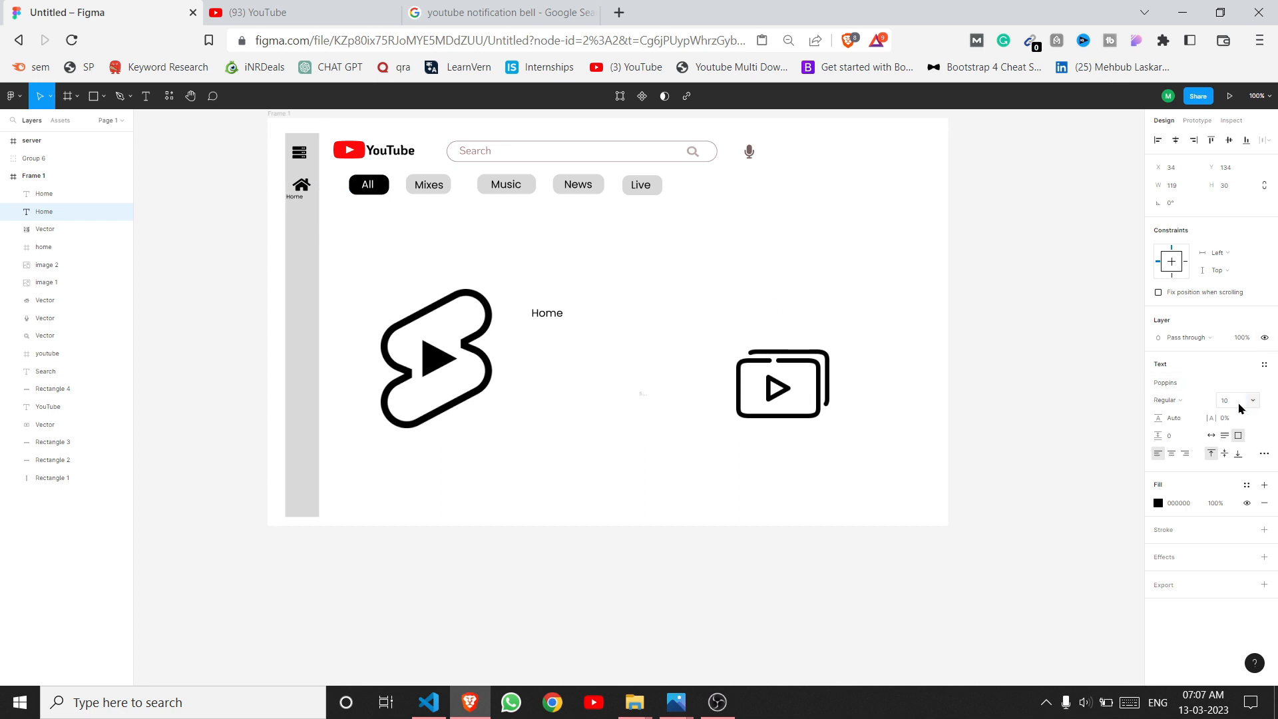
left_click_drag(317, 203, 325, 201)
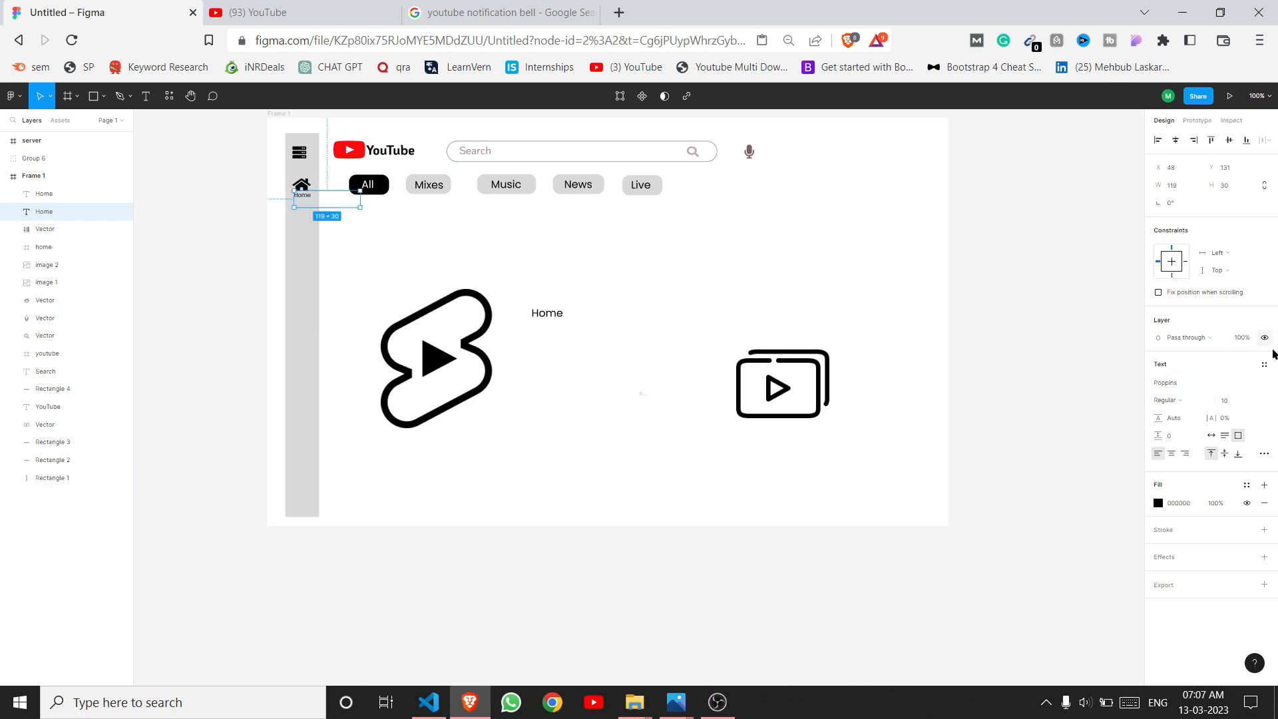
left_click(1225, 400)
type("13")
key("Return")
left_click(616, 281)
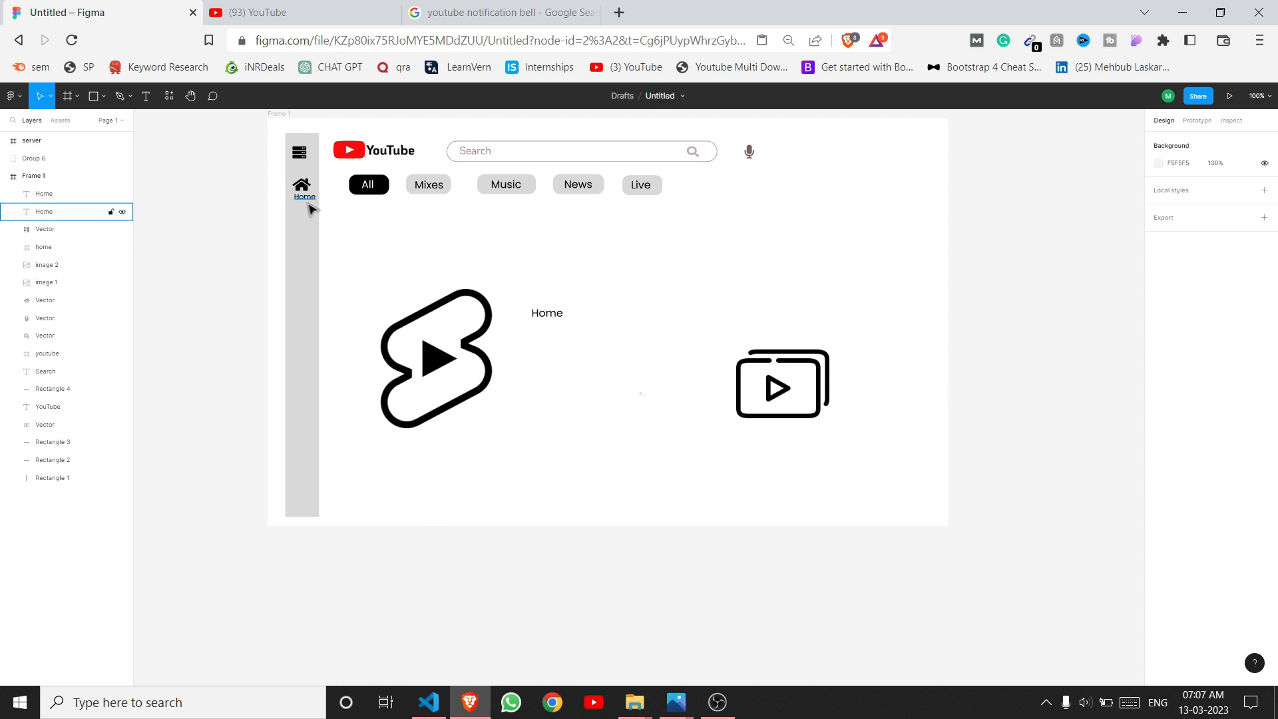
Step: Shrink the Shorts logo to width 20 and move it below Home in the sidebar
left_click_drag(308, 203, 307, 203)
left_click(436, 359)
left_click_drag(380, 288, 406, 320)
left_click(1178, 187)
type("20")
key("Return")
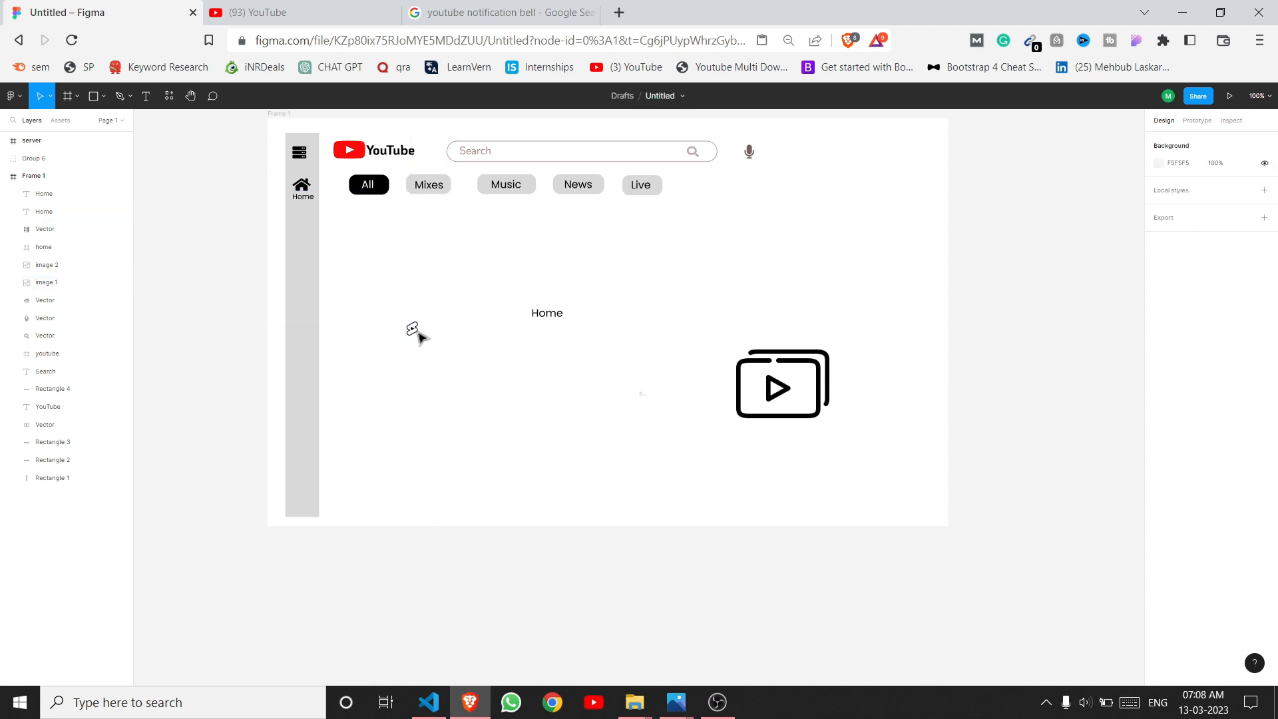
left_click_drag(417, 331, 303, 226)
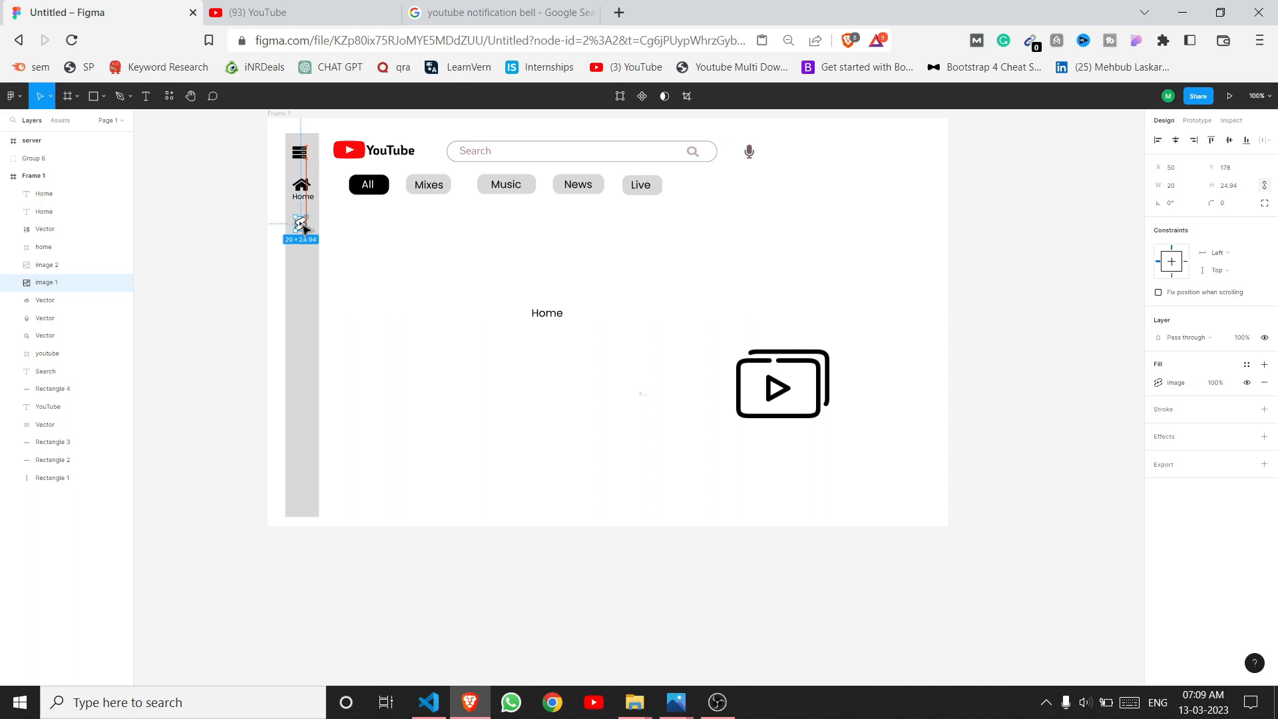
left_click(446, 299)
Step: Center the Shorts label beneath its icon
left_click(304, 228)
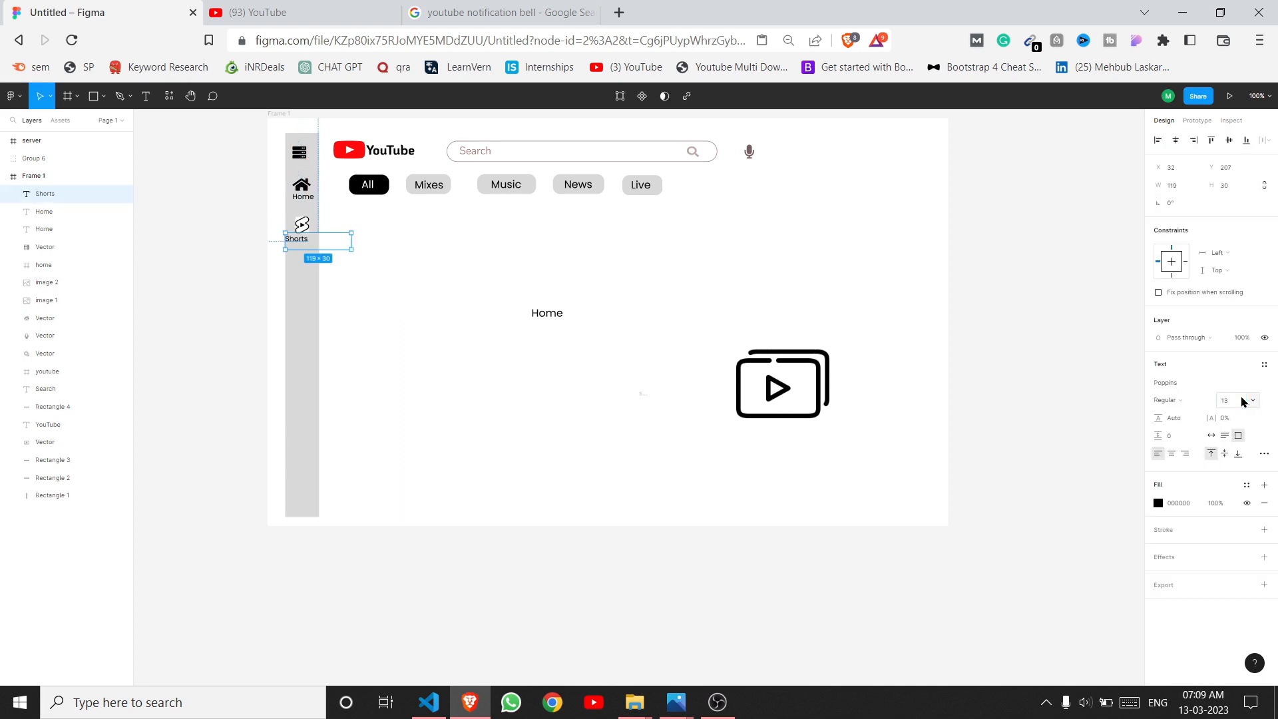
left_click(242, 346)
mouse_move(303, 248)
left_mouse_down()
mouse_move(301, 234)
mouse_move(310, 248)
left_mouse_up()
left_click(405, 315)
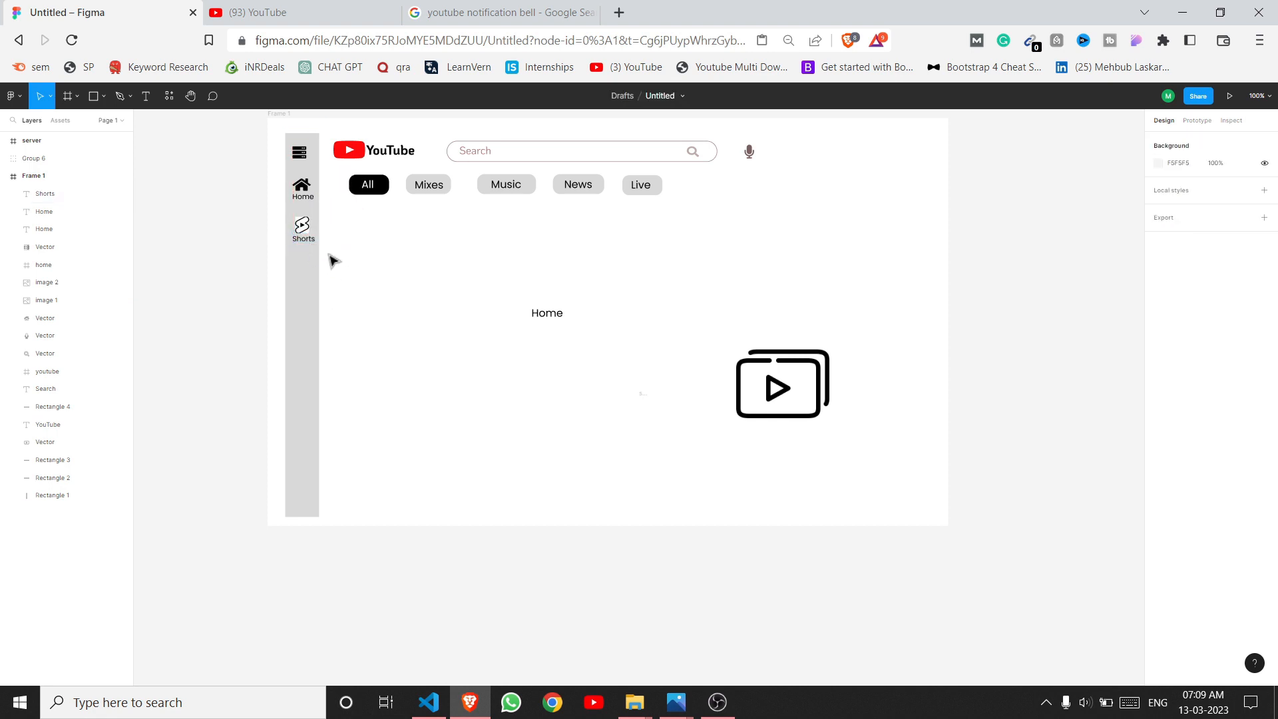
left_click(301, 242)
key("Left")
key("Left")
key("Left")
key("Left")
left_click(399, 317)
Step: Copy the Chalak Bro thumbnail image from the YouTube homepage and return to the Untitled Figma tab
left_click(824, 383)
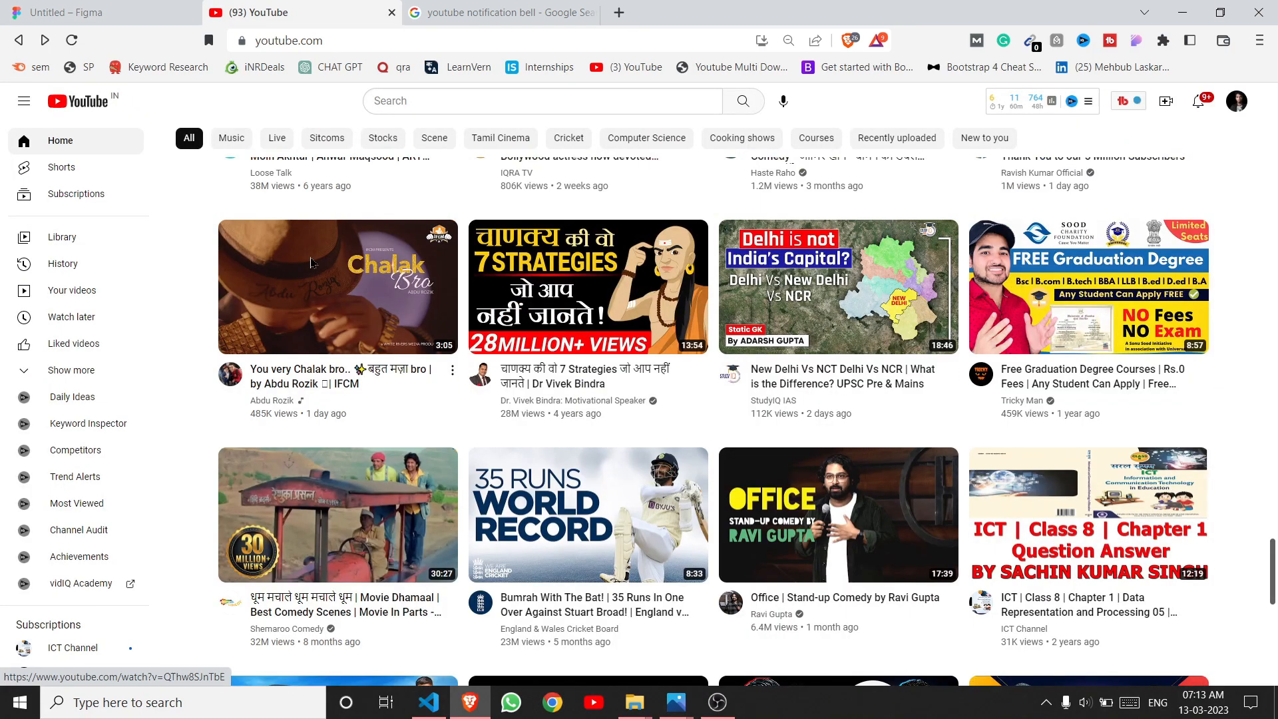
mouse_move(311, 263)
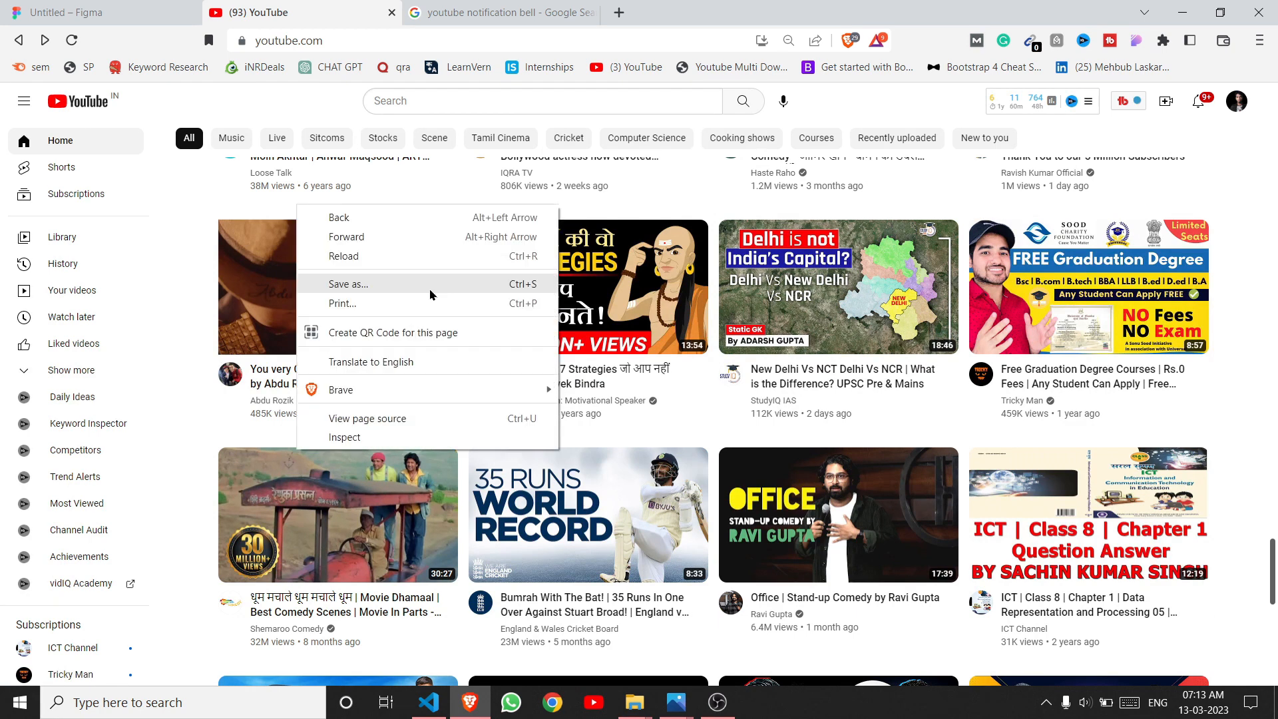
left_click(188, 317)
right_click(293, 301)
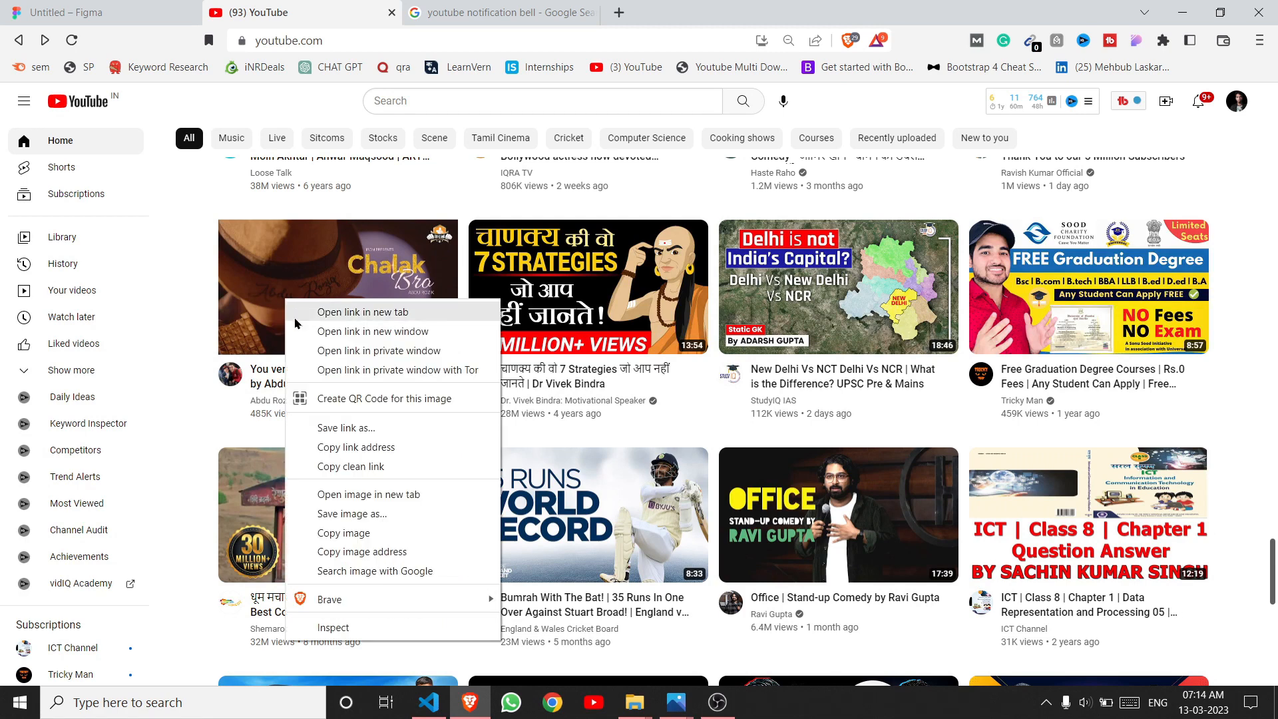
left_click(363, 533)
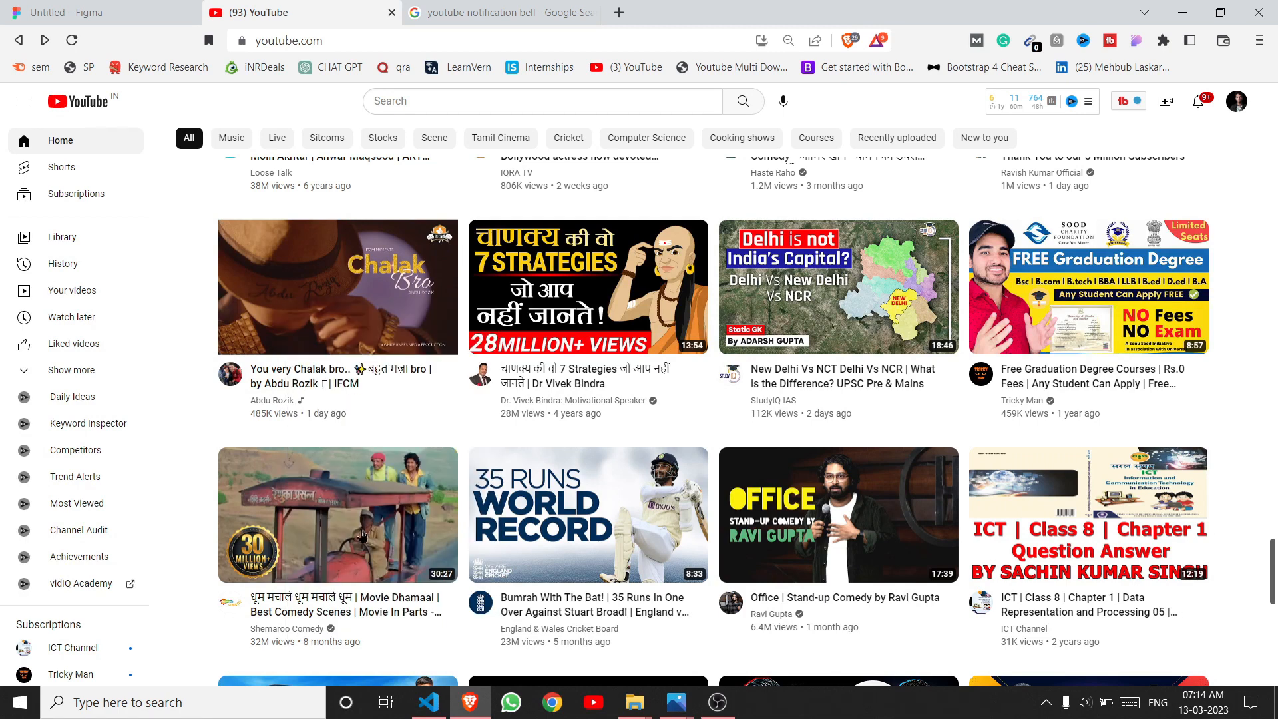
left_click(50, 8)
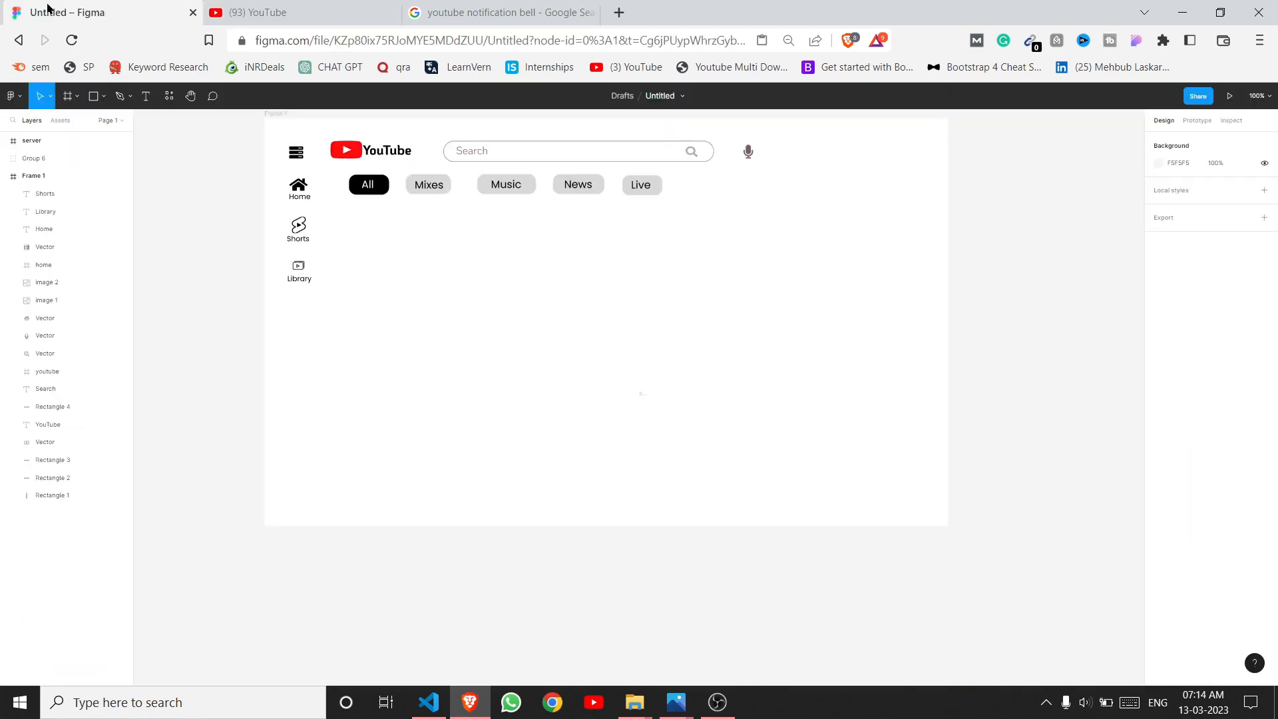
Step: Paste the copied thumbnail into the frame and set its width to 250
right_click(384, 261)
left_click(401, 280)
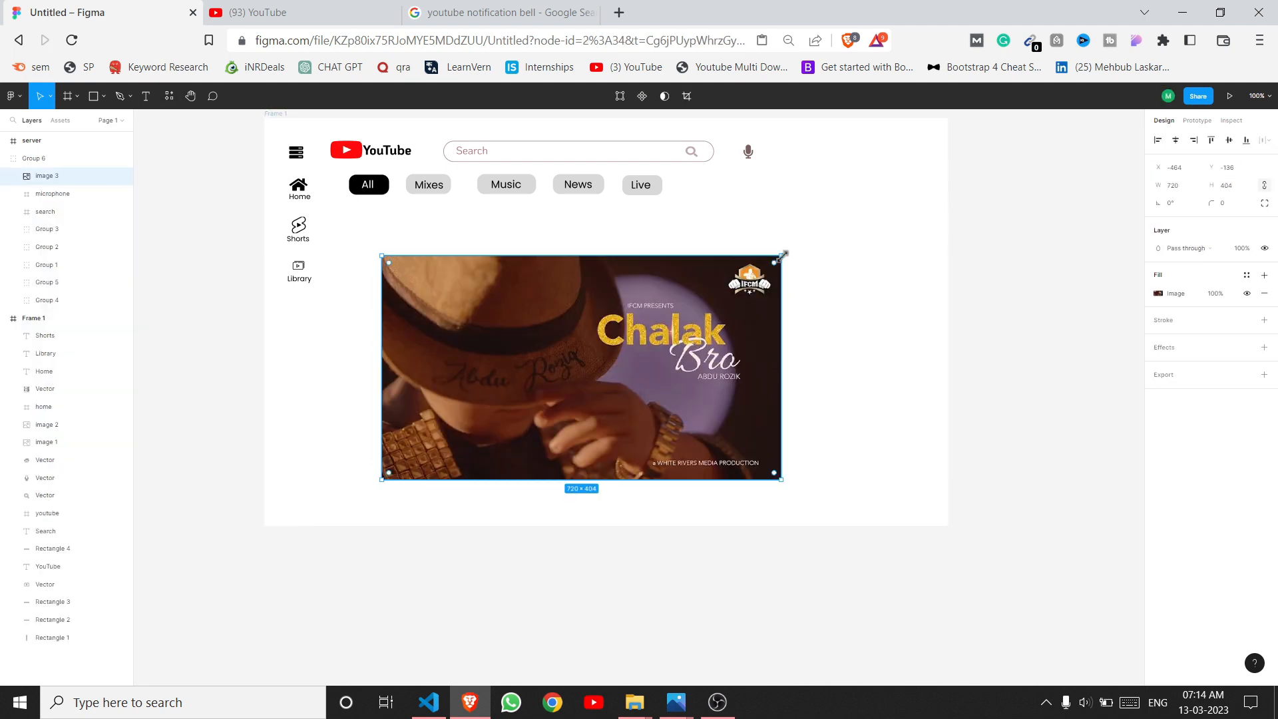
left_click_drag(781, 255, 574, 312)
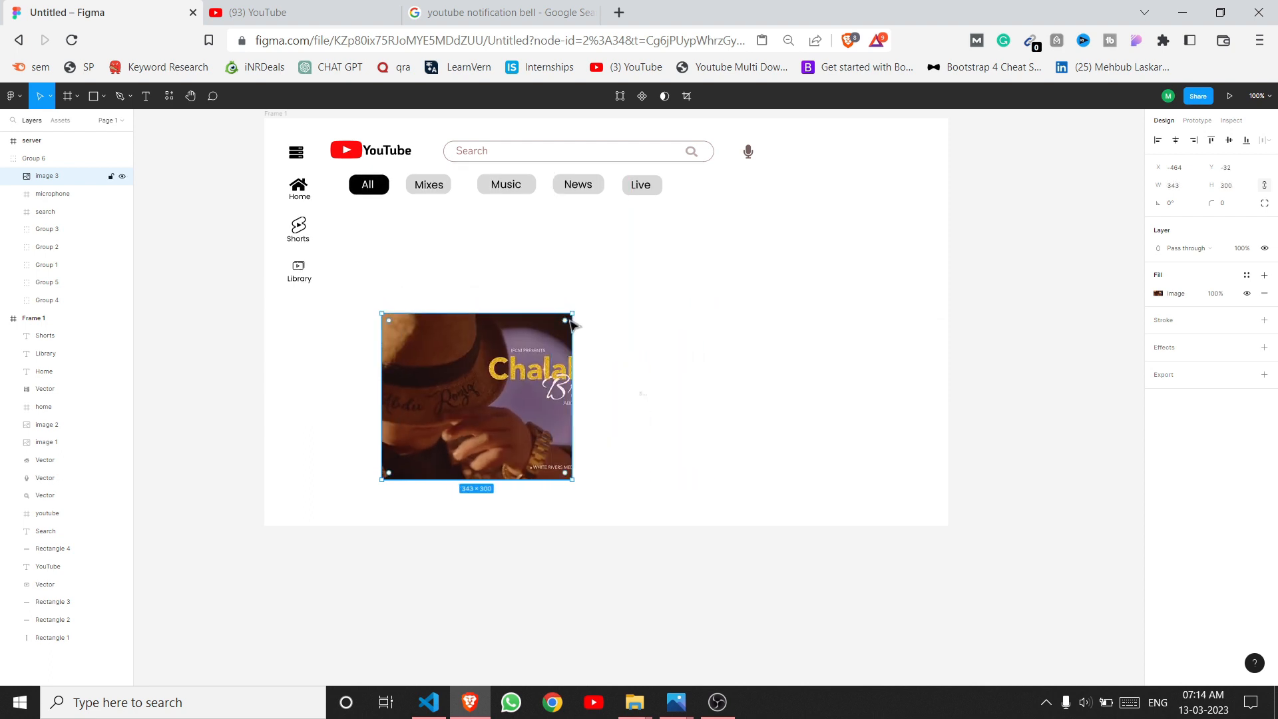
key("ctrl+z")
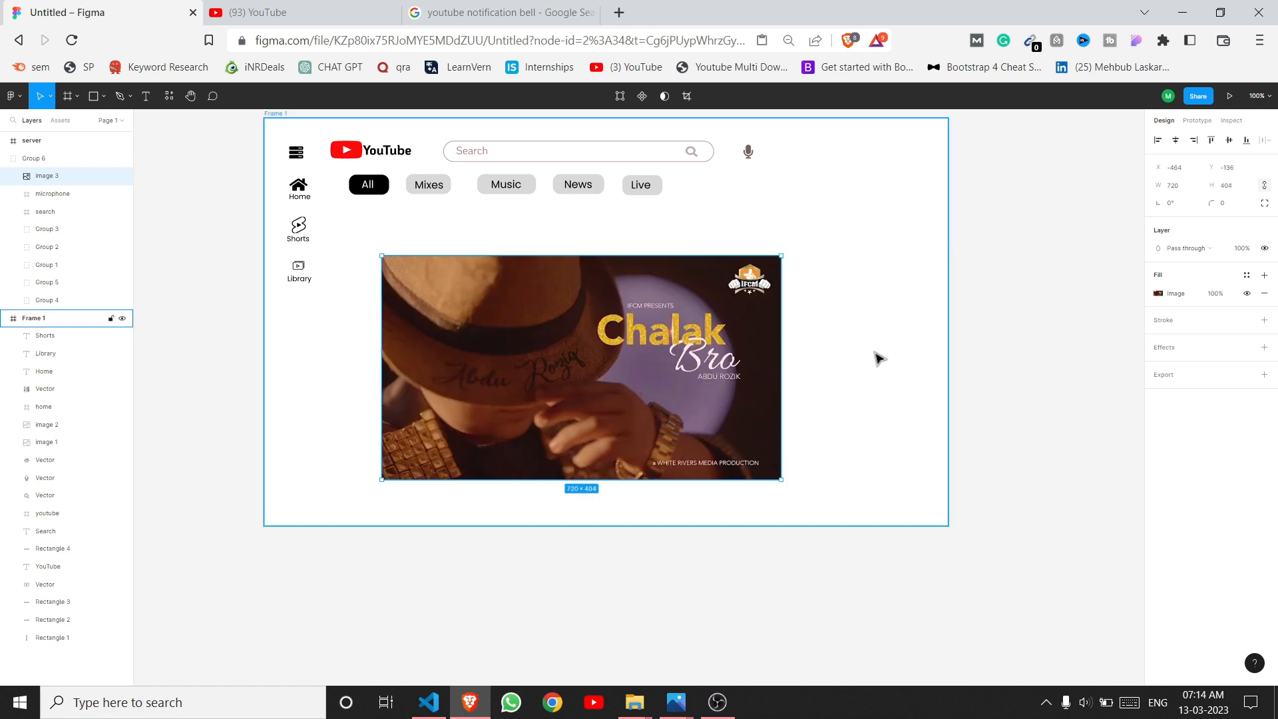
left_click(1175, 185)
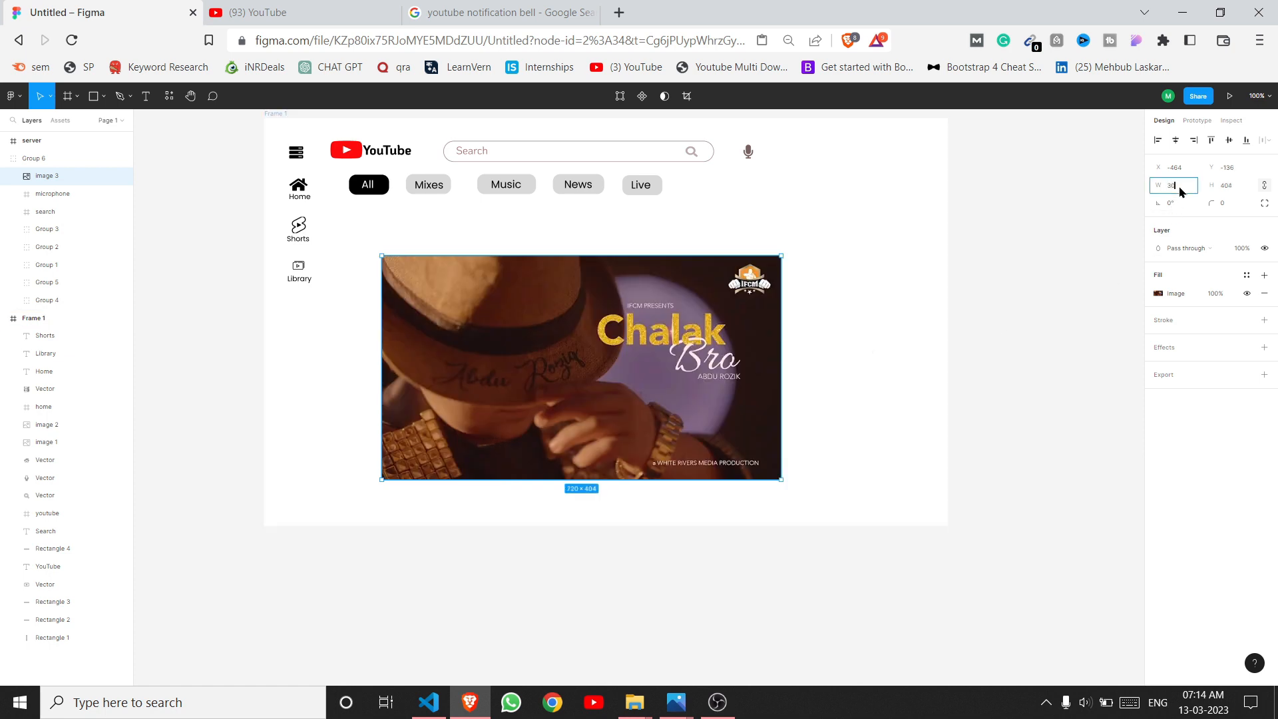
type("30")
key("Return")
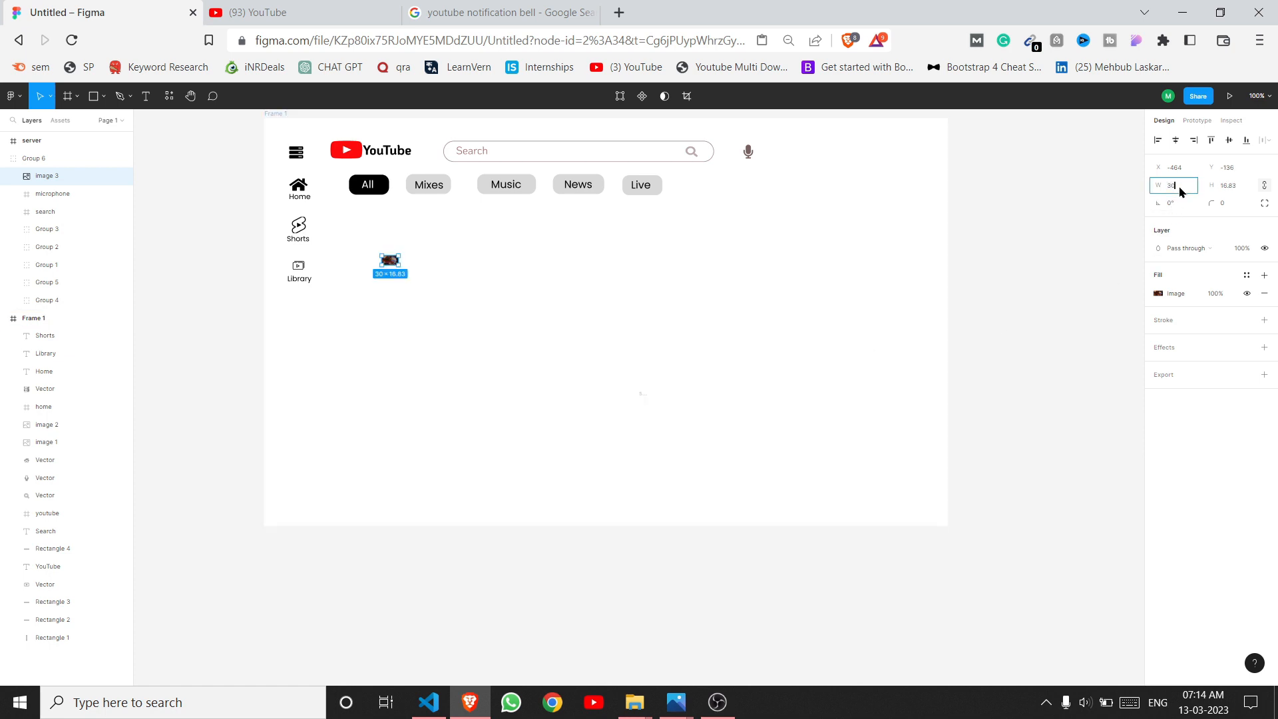
type("250")
key("Return")
Step: Move the thumbnail group beneath the category chips and place the car thumbnail beside the other two
left_click(733, 342)
left_click(505, 346)
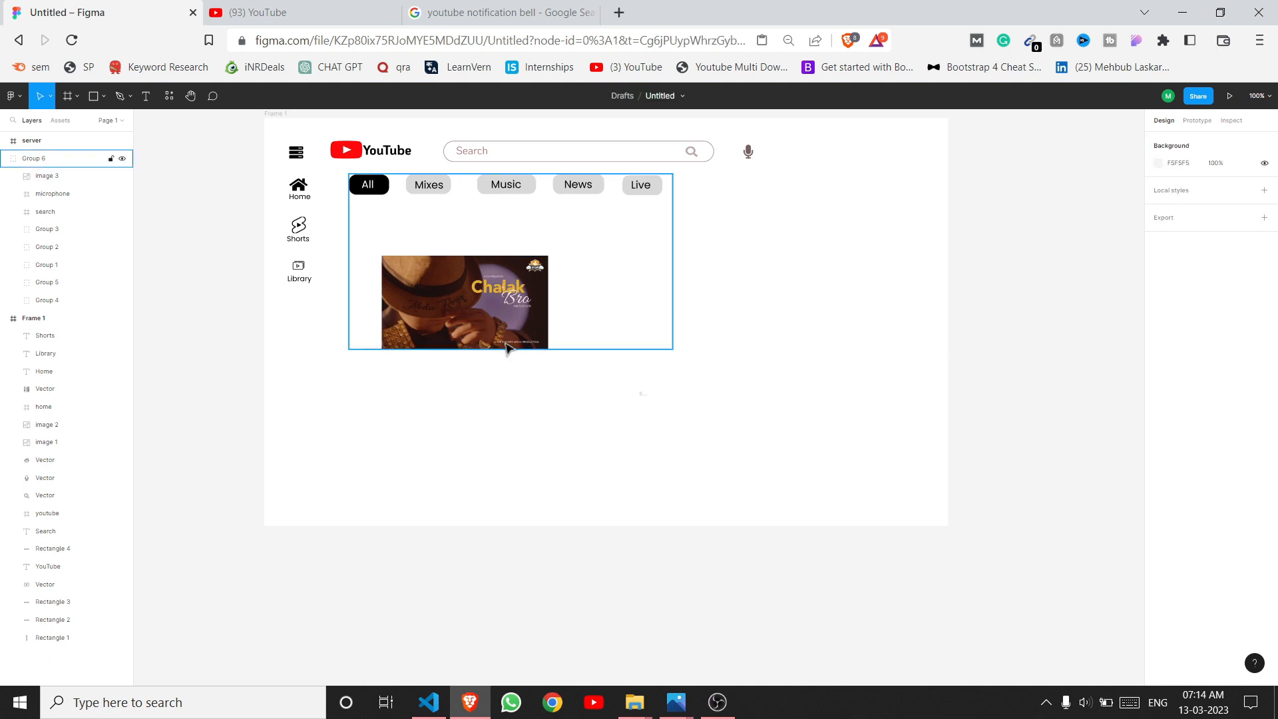
left_click(458, 322)
left_click_drag(458, 322, 522, 361)
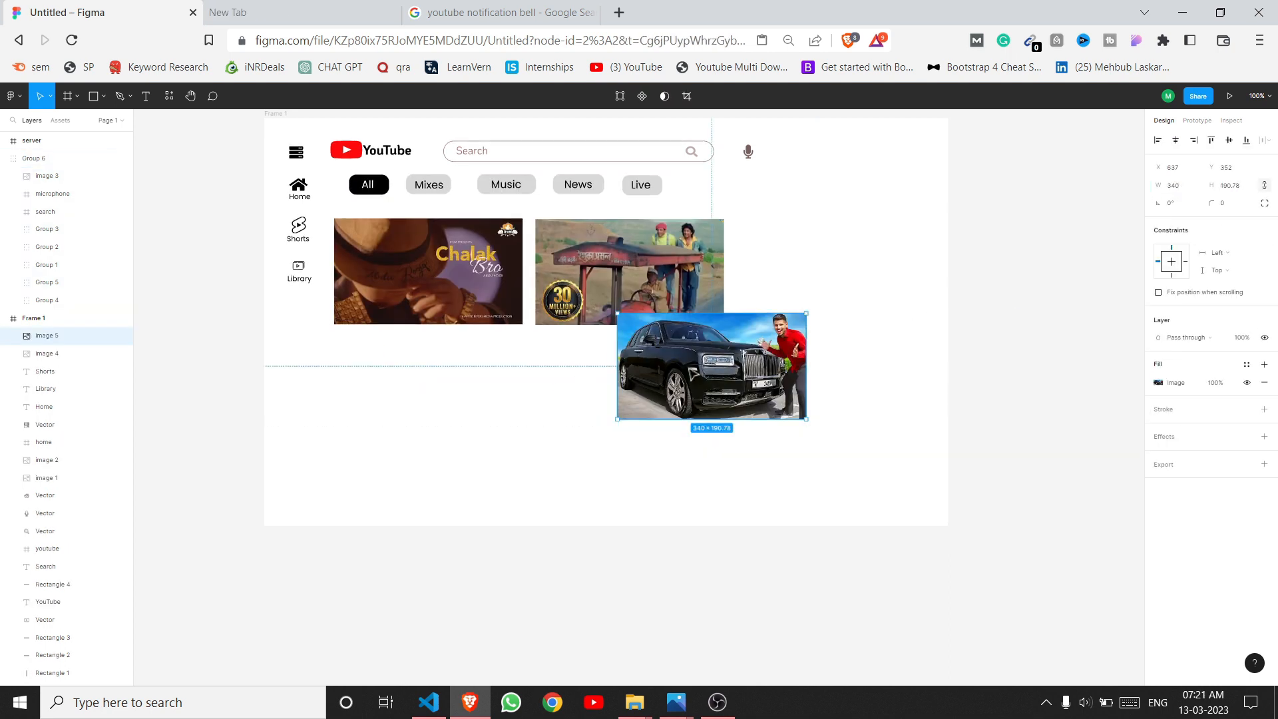
left_click_drag(689, 367, 780, 293)
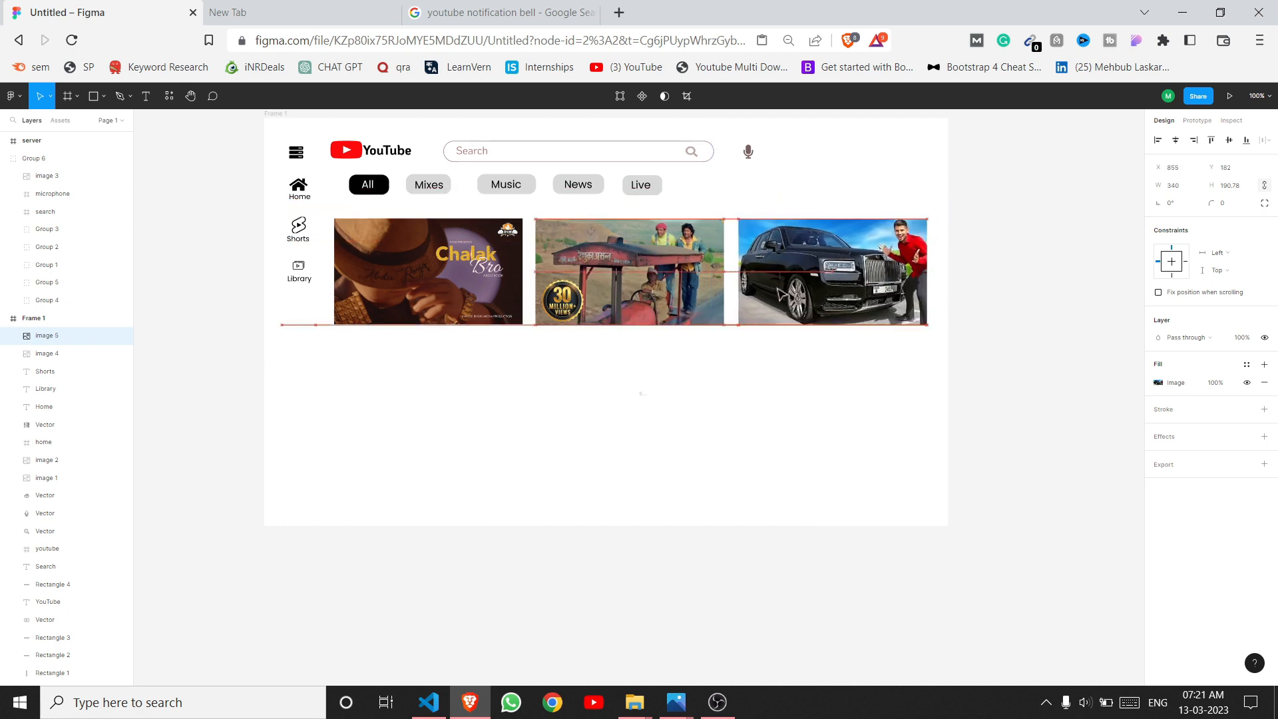
left_click(610, 574)
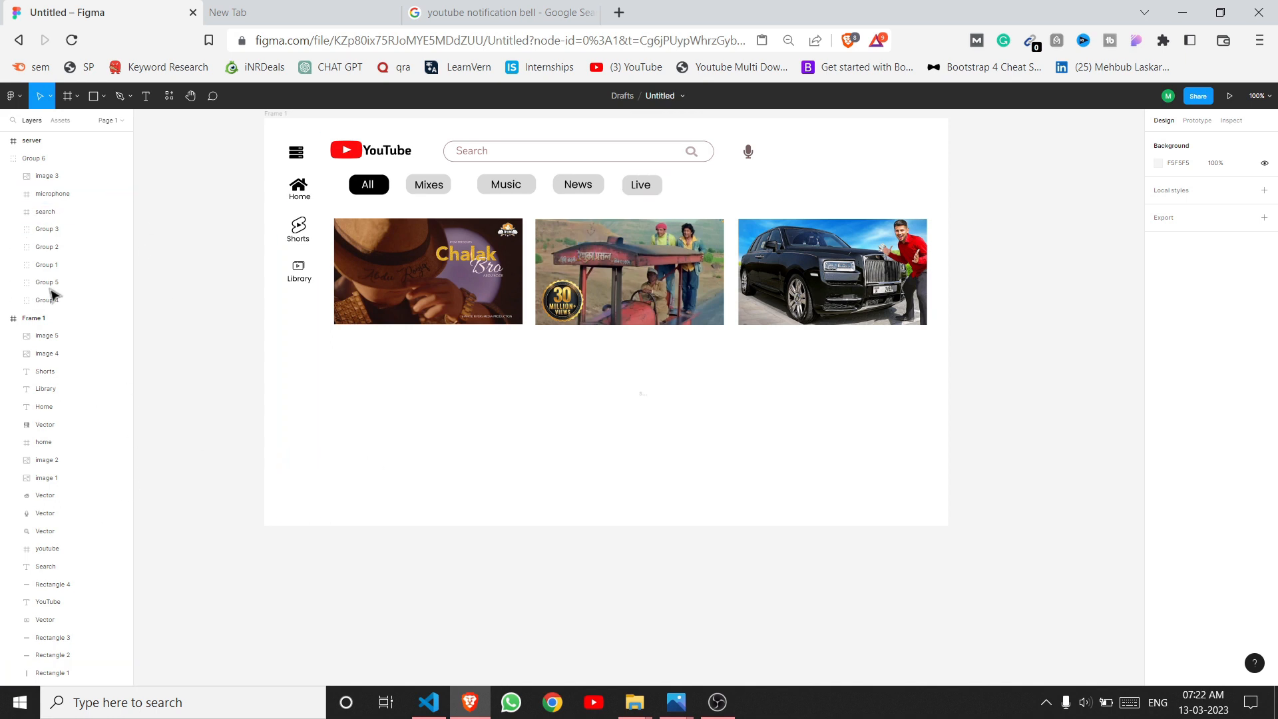
Step: Make the channel and view-count text Regular weight with fill colour 776161
scroll(52, 293, "down", 1)
left_click(49, 319)
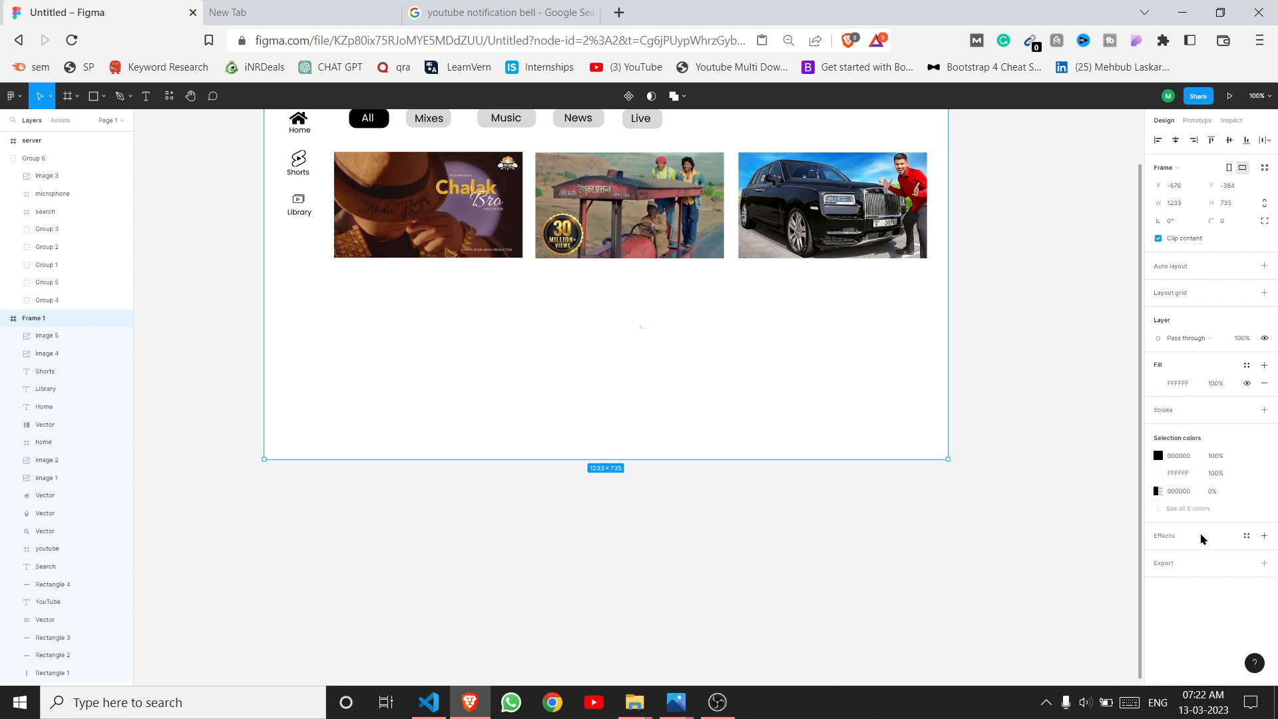
left_click(932, 588)
scroll(931, 587, "up", 1)
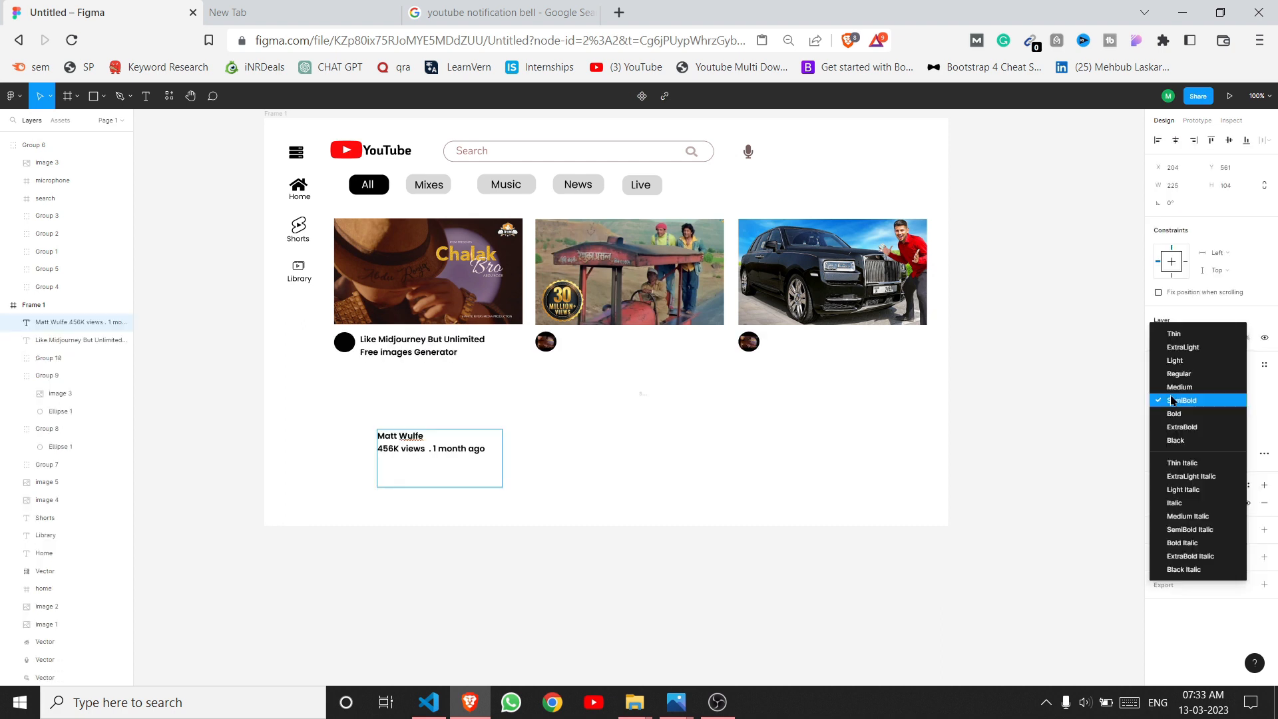
left_click(1178, 399)
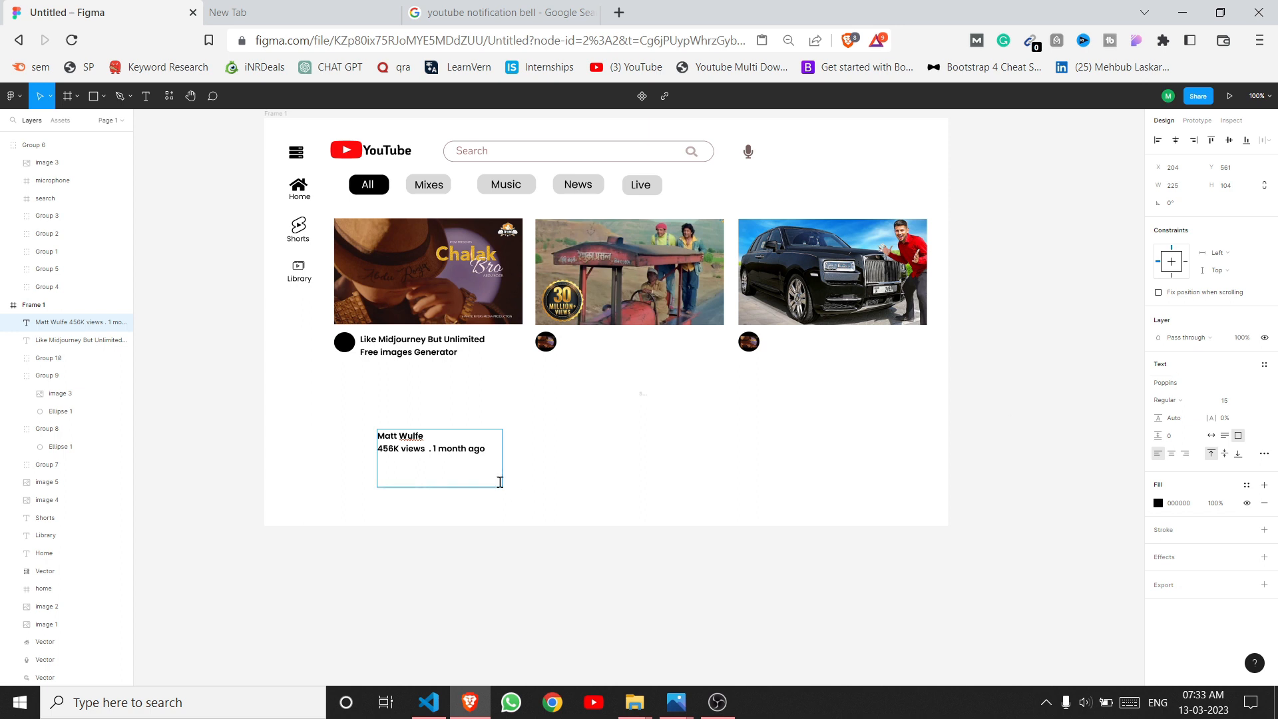
double_click(489, 462)
key("ctrl+a")
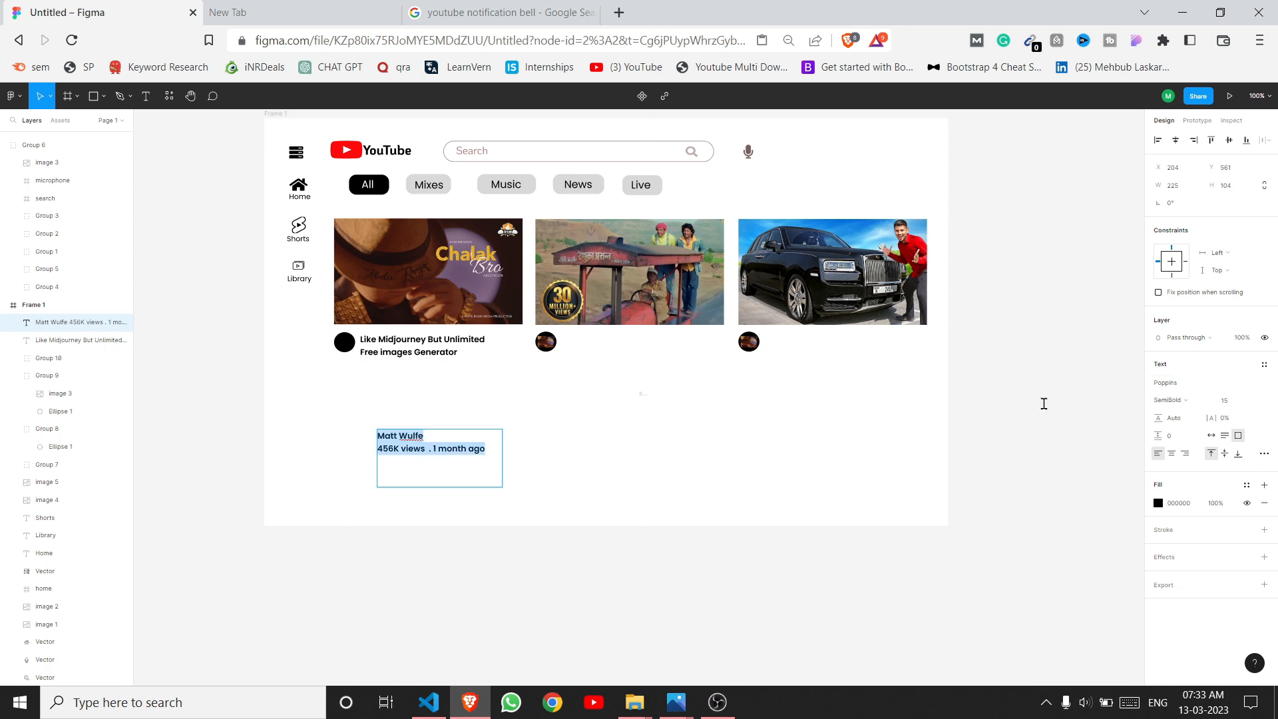
left_click(1178, 400)
left_click(1178, 378)
left_click(1158, 503)
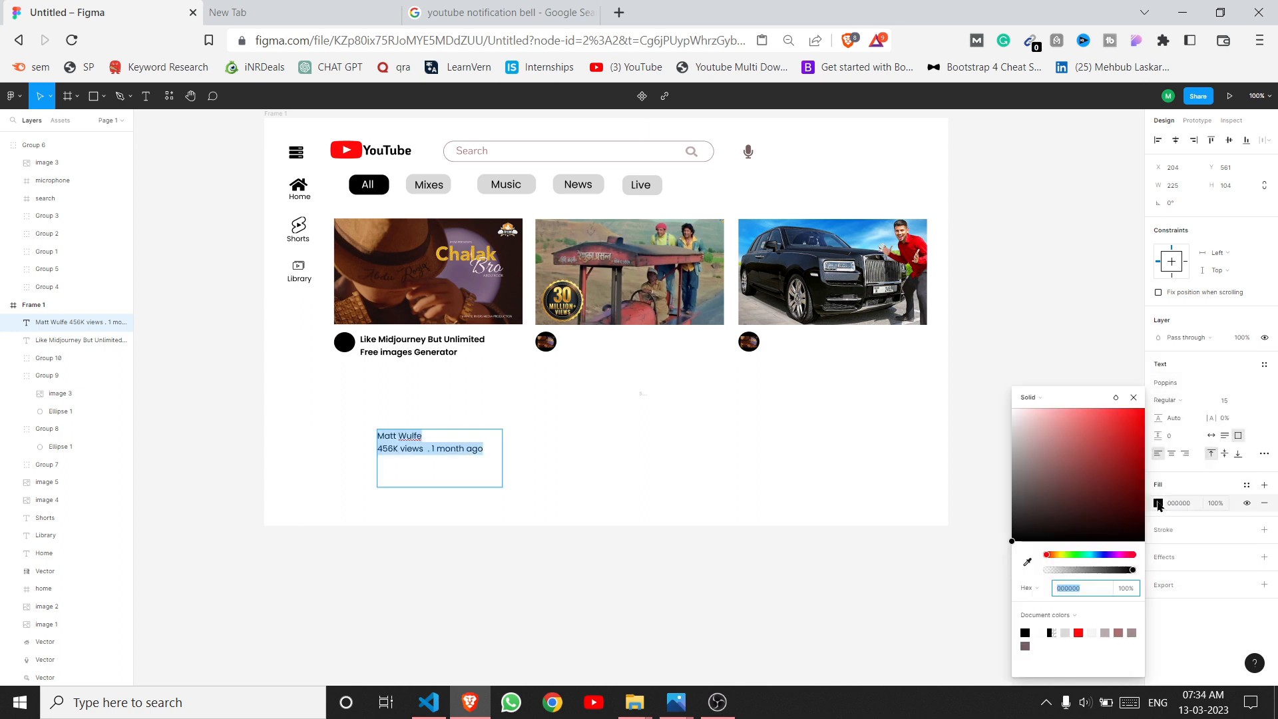
left_click(1025, 645)
Step: Move the channel and views text under the video title and set its font size to 12
key("Escape")
left_click_drag(448, 458, 428, 388)
left_click(576, 419)
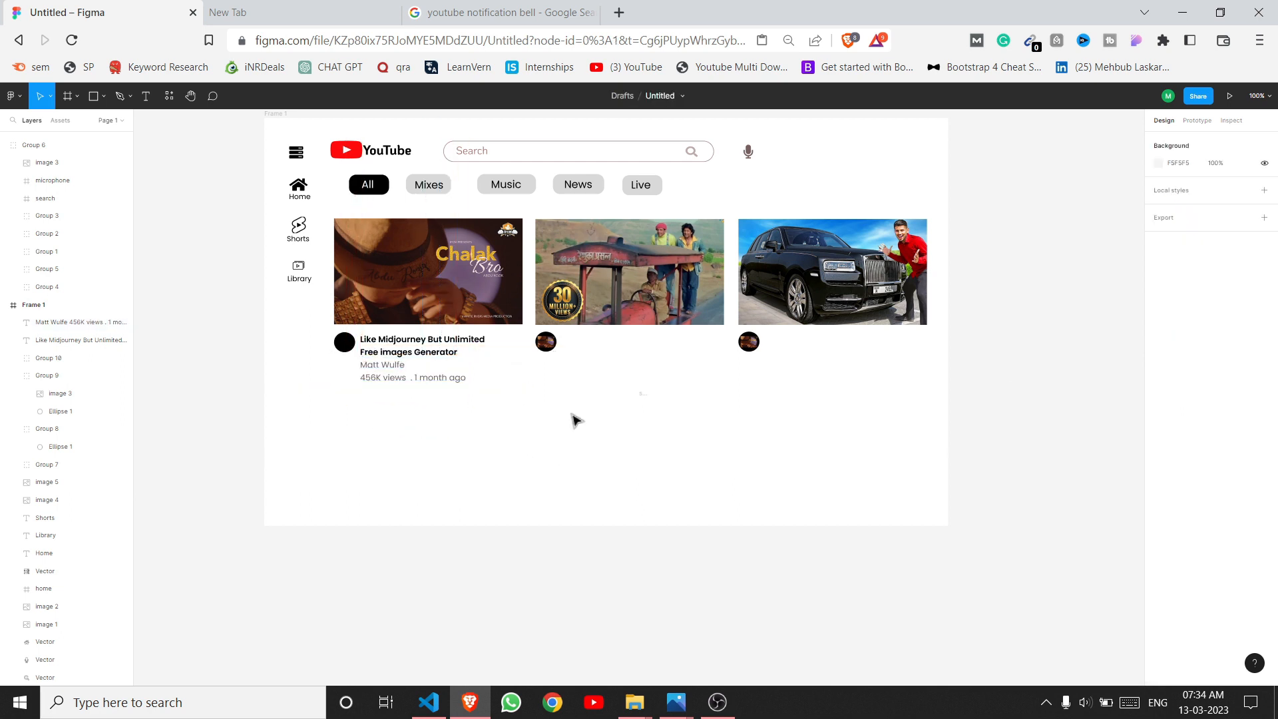
left_click(436, 385)
left_click(1239, 401)
type("10")
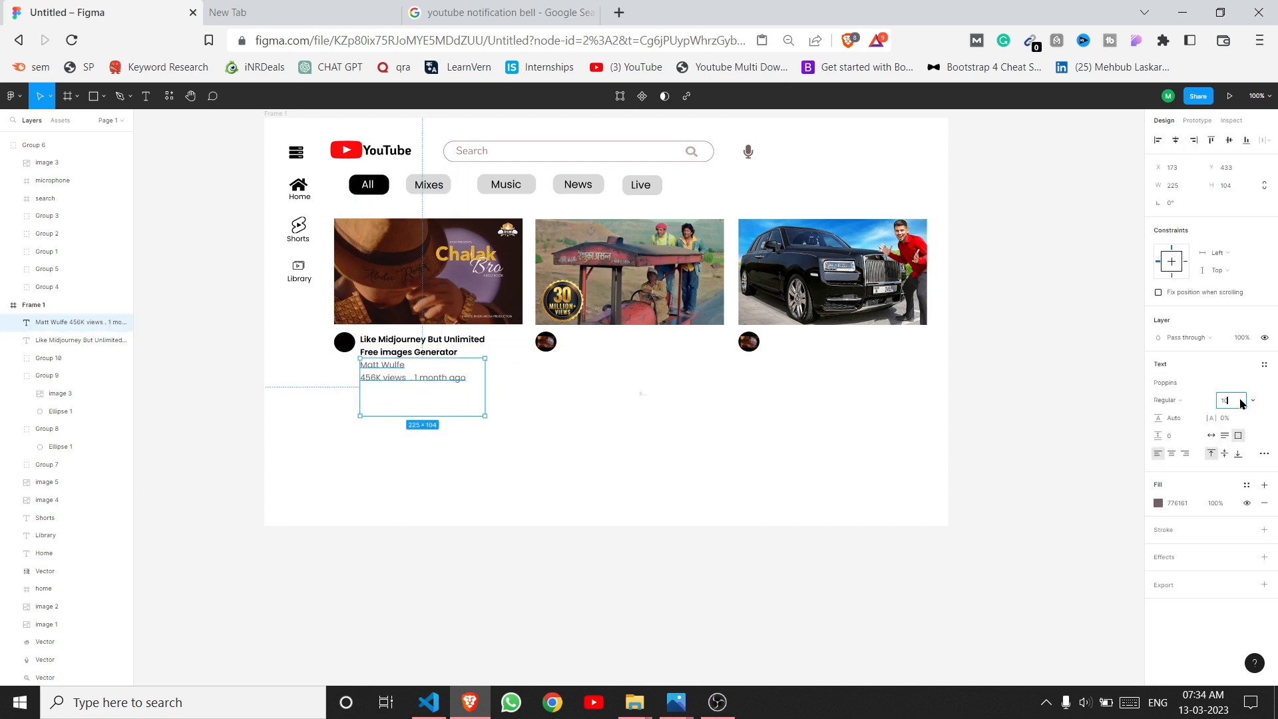
type("2")
key("Return")
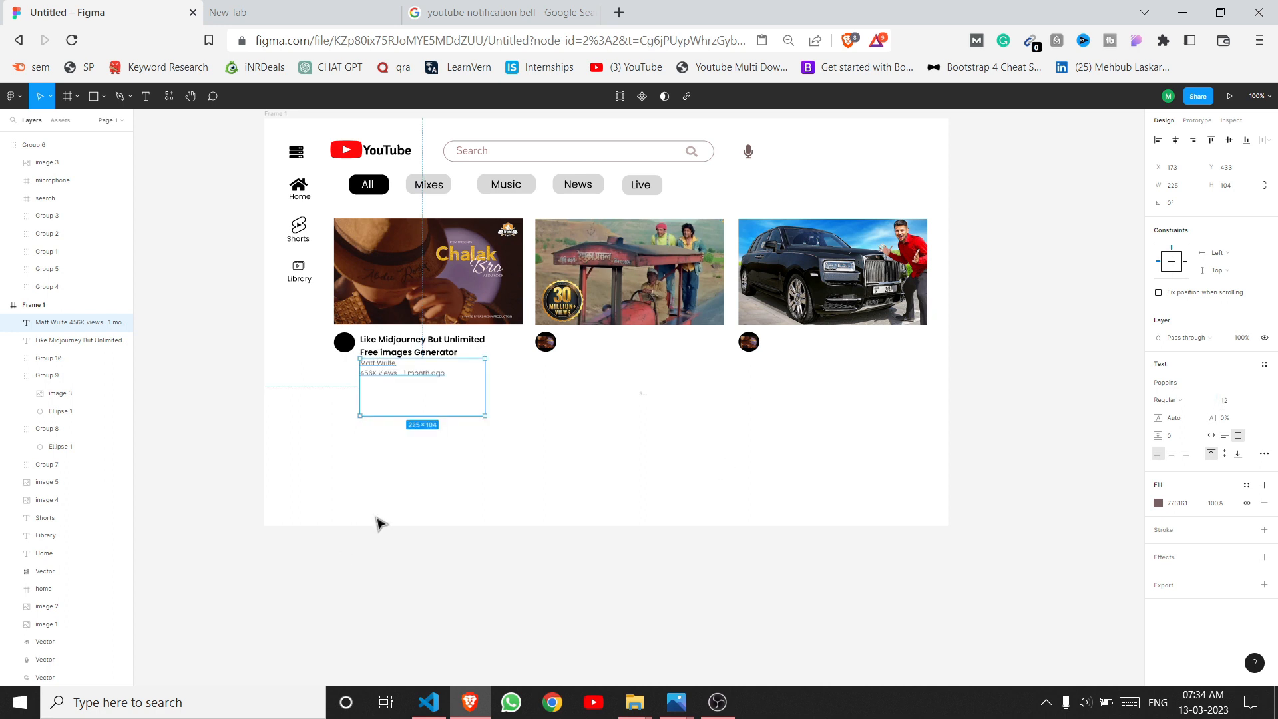
left_click(380, 524)
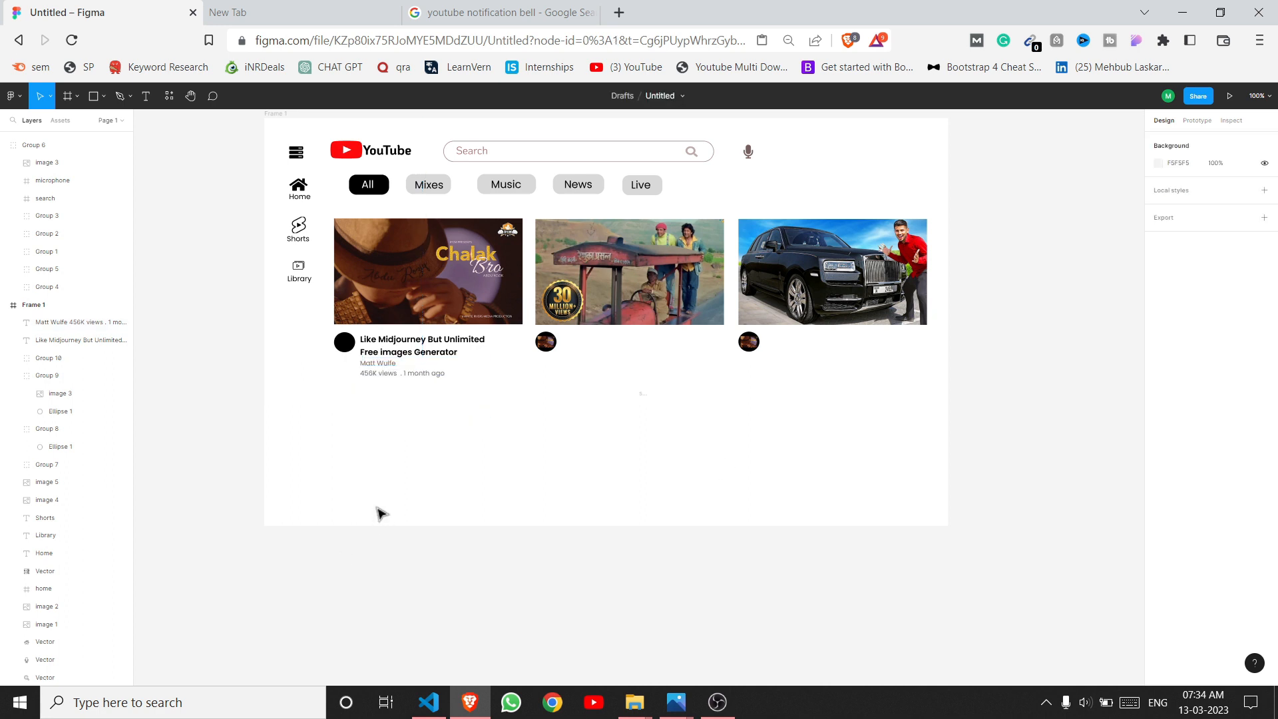
right_click(439, 450)
key("Escape")
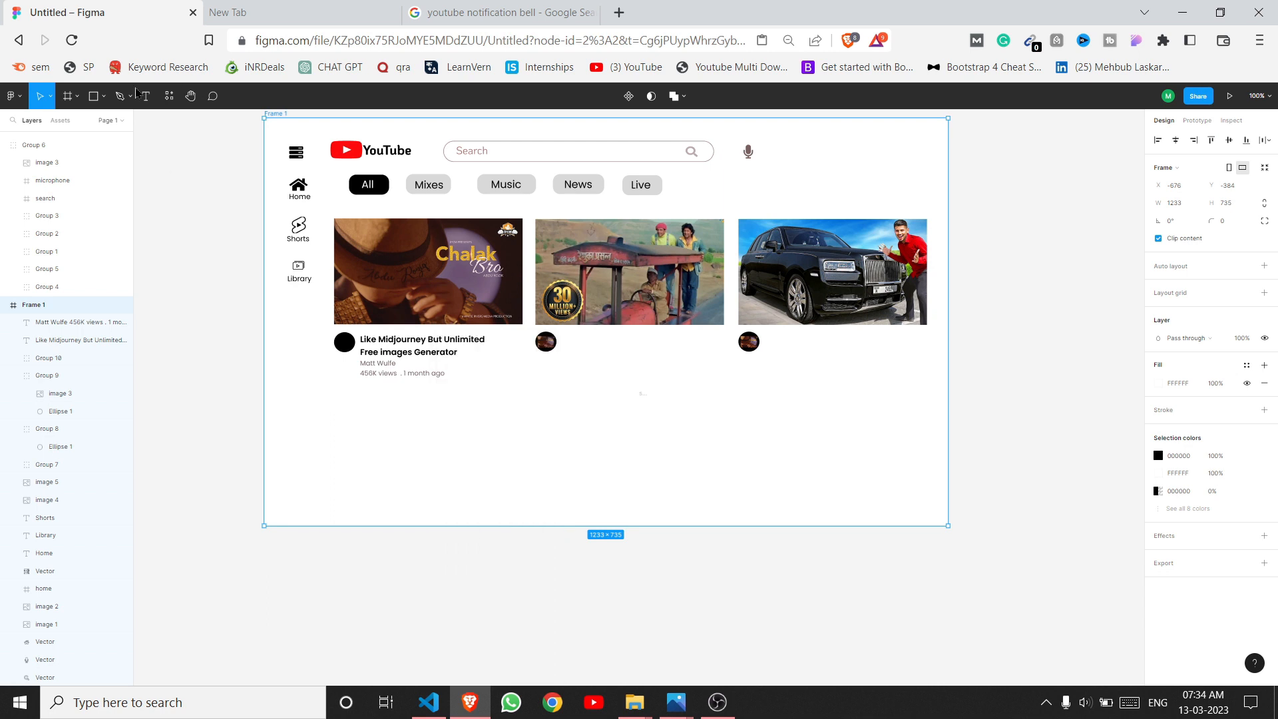
Step: Group the first card's avatar, title and details, and delete the other thumbnails' avatars
key("t")
left_click(503, 414)
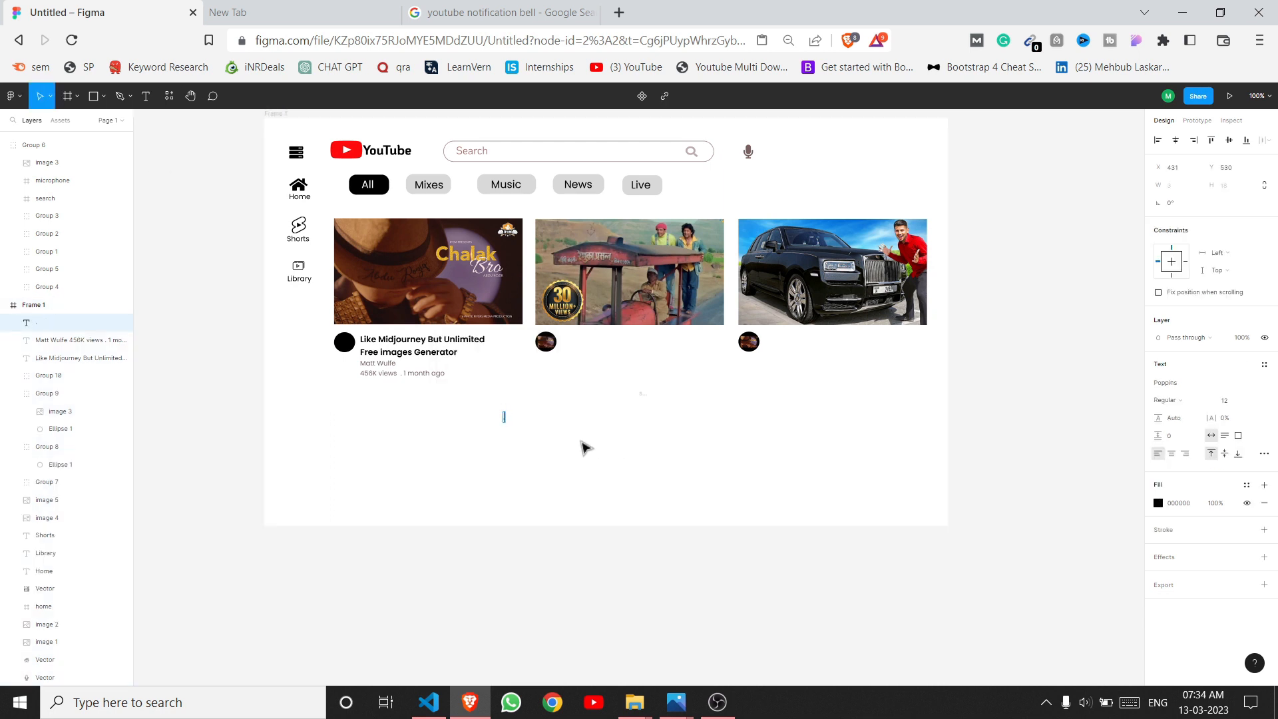
key("Escape")
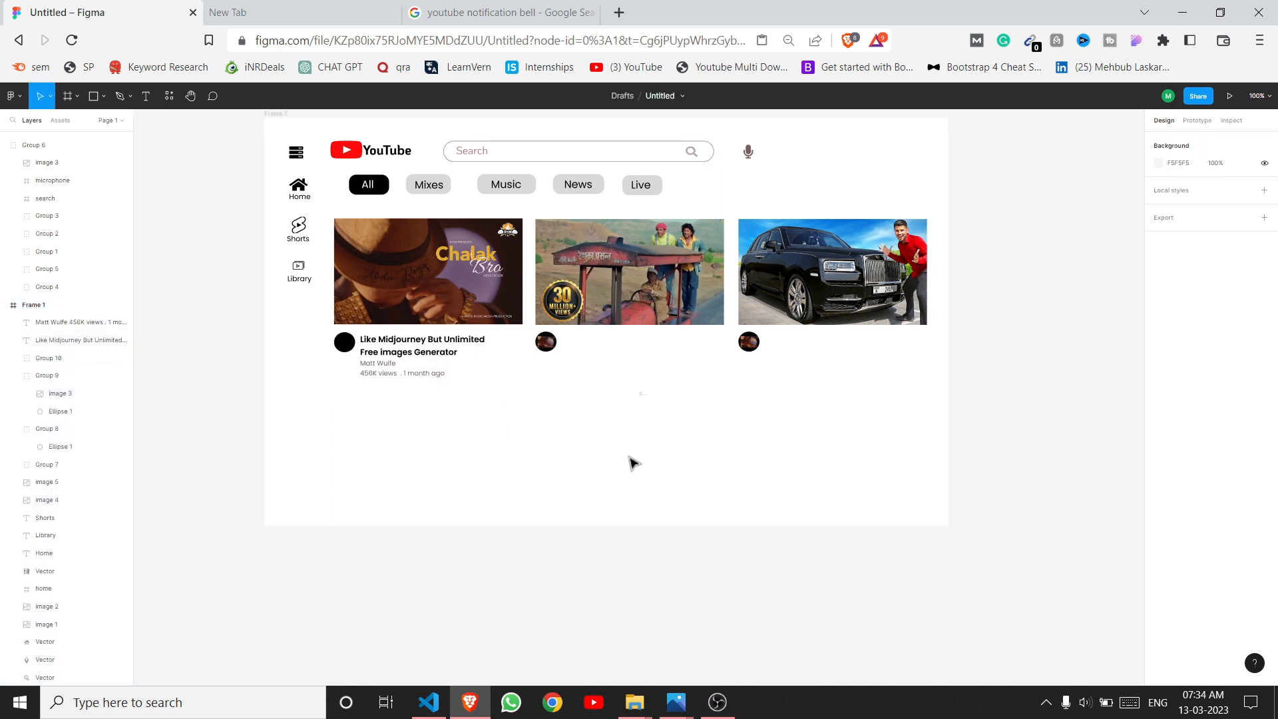
scroll(675, 490, "up", 2)
left_click(341, 407)
left_click_drag(379, 409, 474, 452)
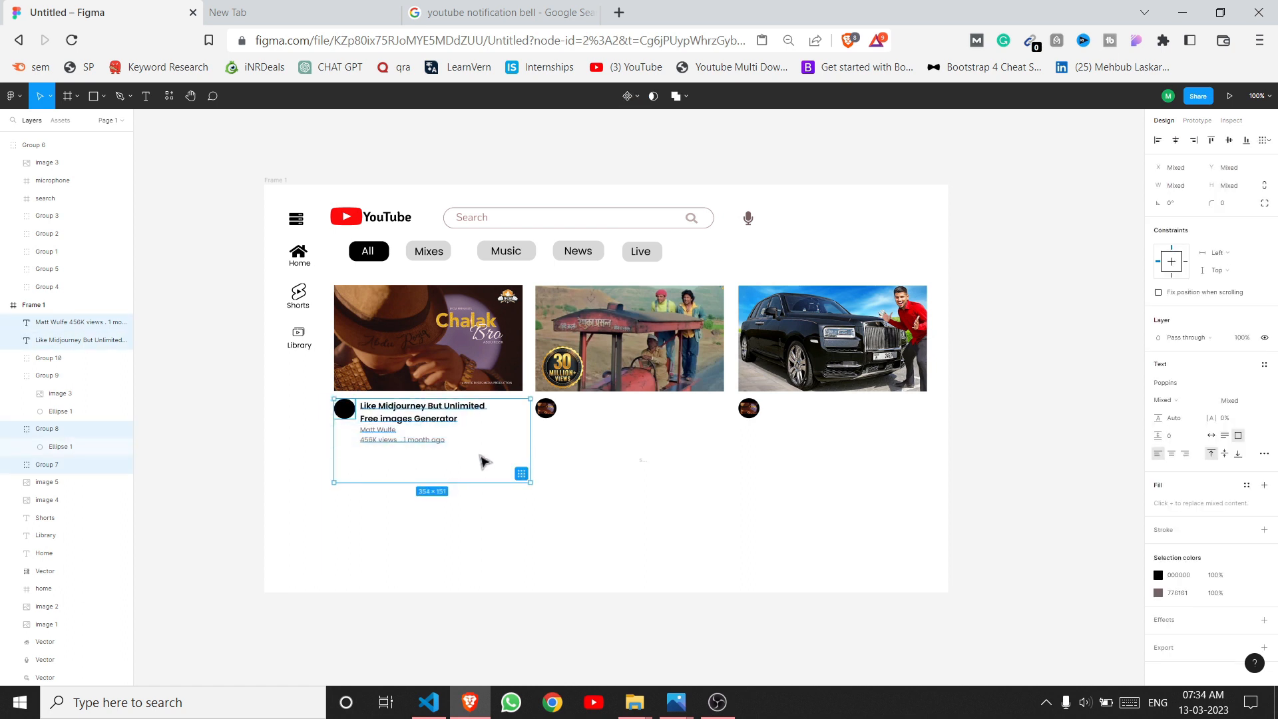
key("ctrl+g")
left_click(640, 471)
key("Delete")
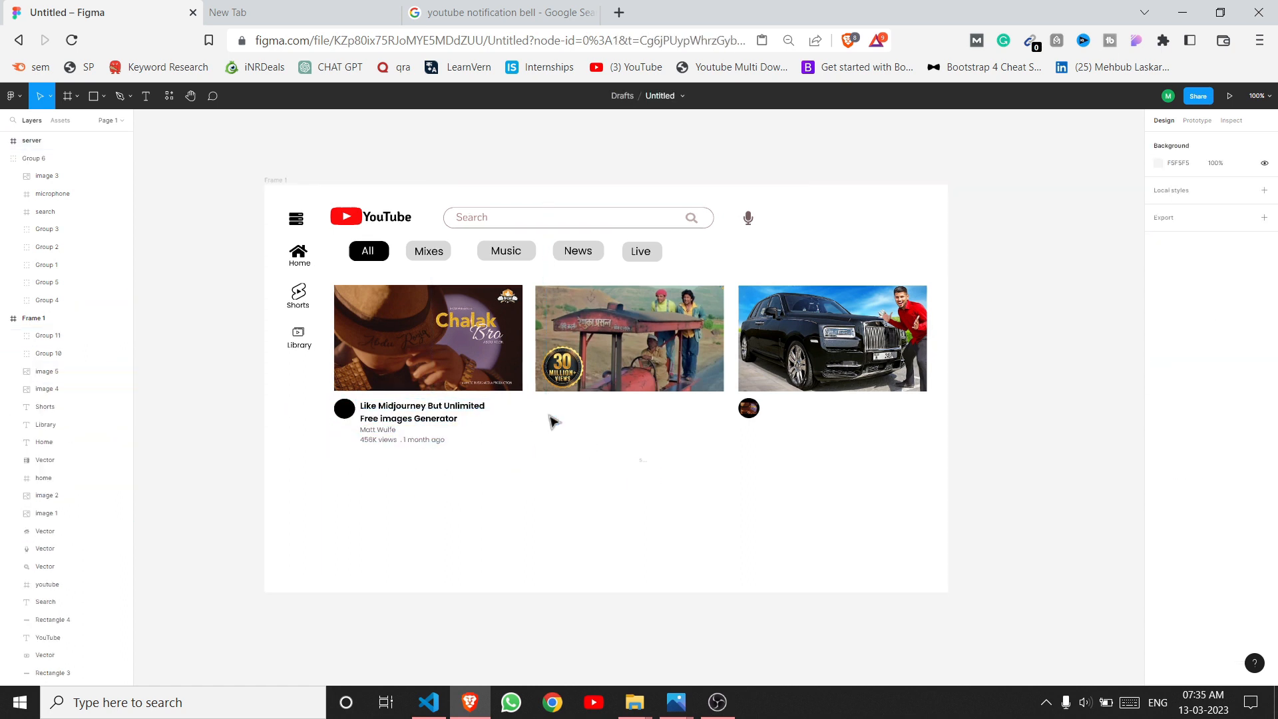
left_click(748, 408)
key("Delete")
Step: Duplicate the card details group under the second and third thumbnails
left_click(460, 441)
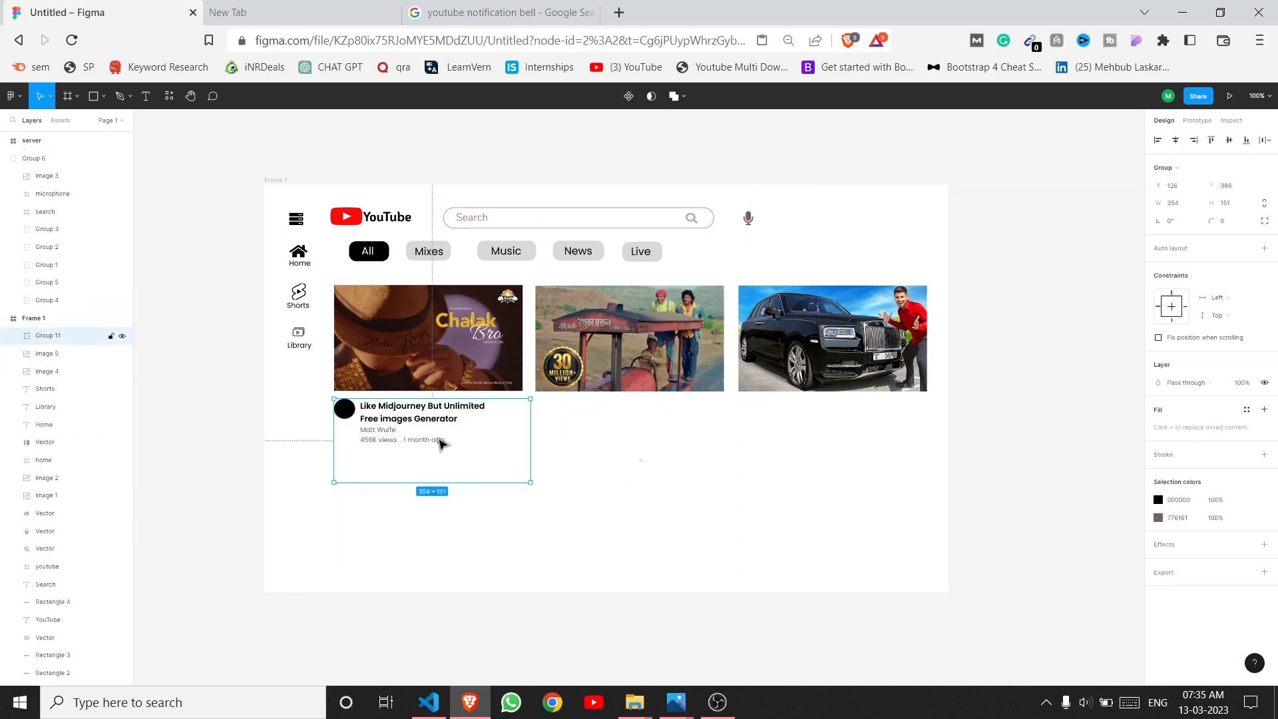
key("ctrl+d")
left_click_drag(440, 442, 666, 453)
key("ctrl+d")
left_click(674, 474)
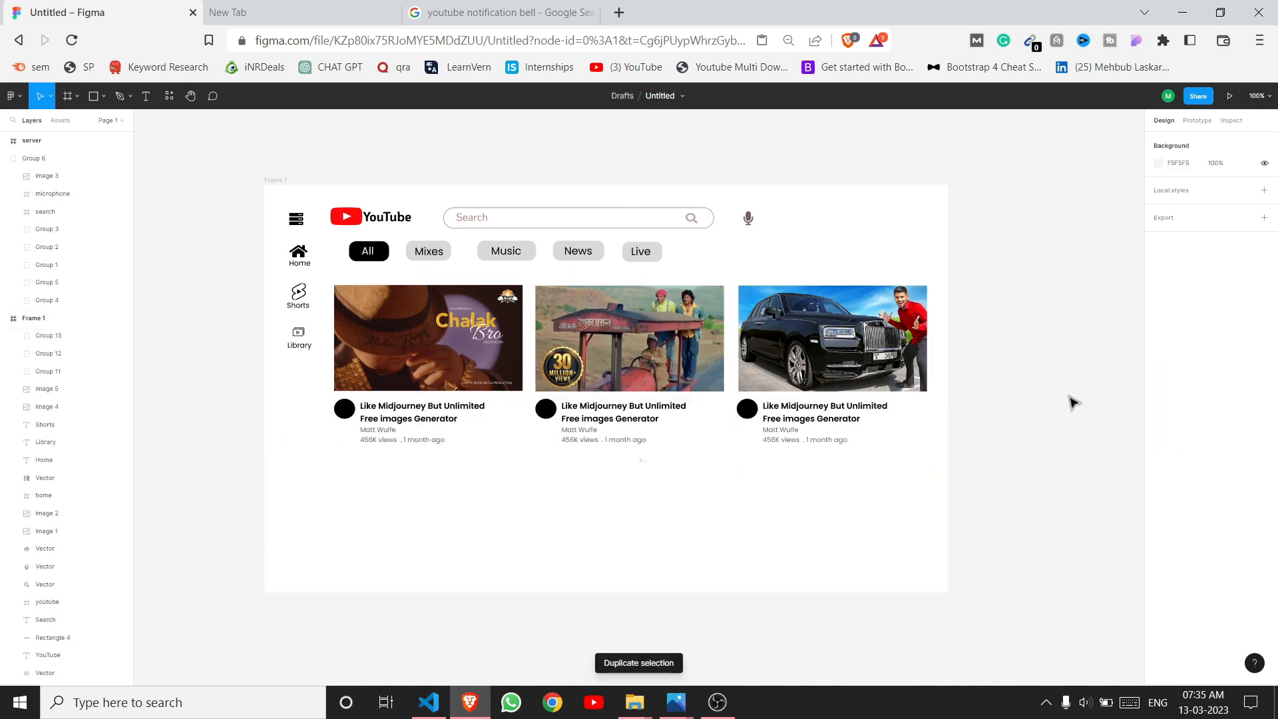
scroll(441, 528, "down", 2)
scroll(599, 399, "up", 2)
scroll(703, 554, "down", 1)
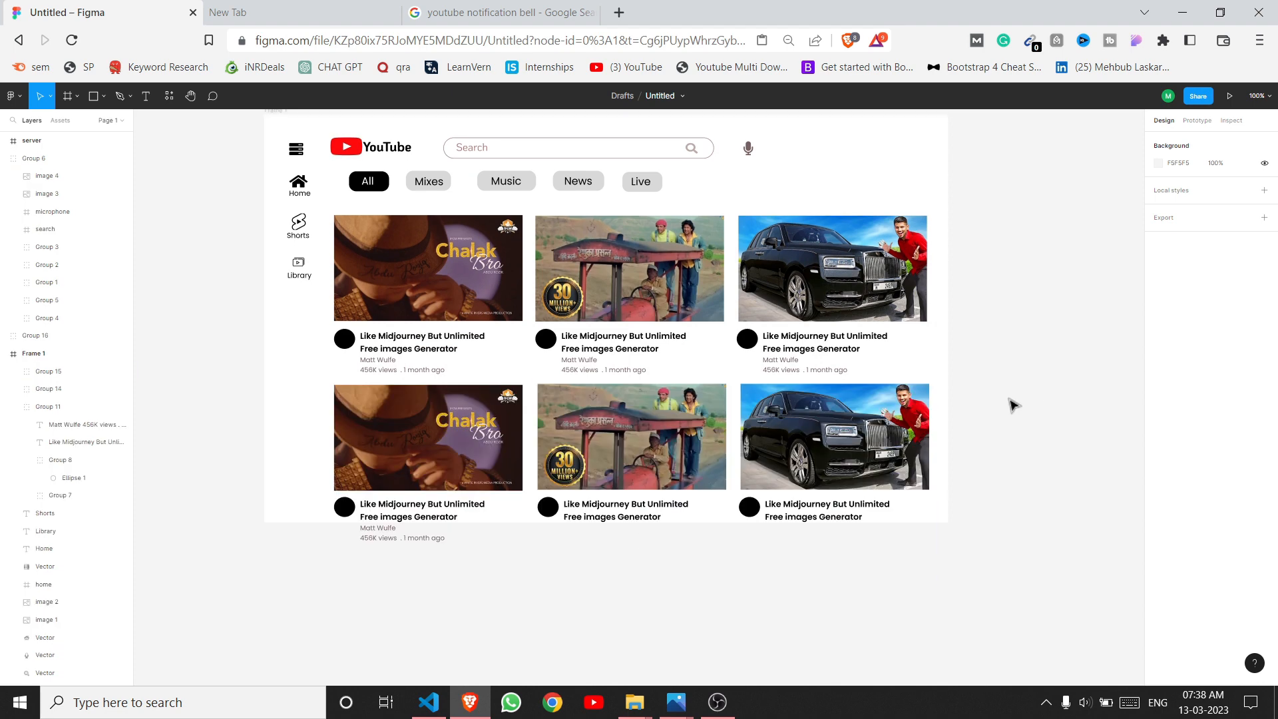
left_click(719, 434)
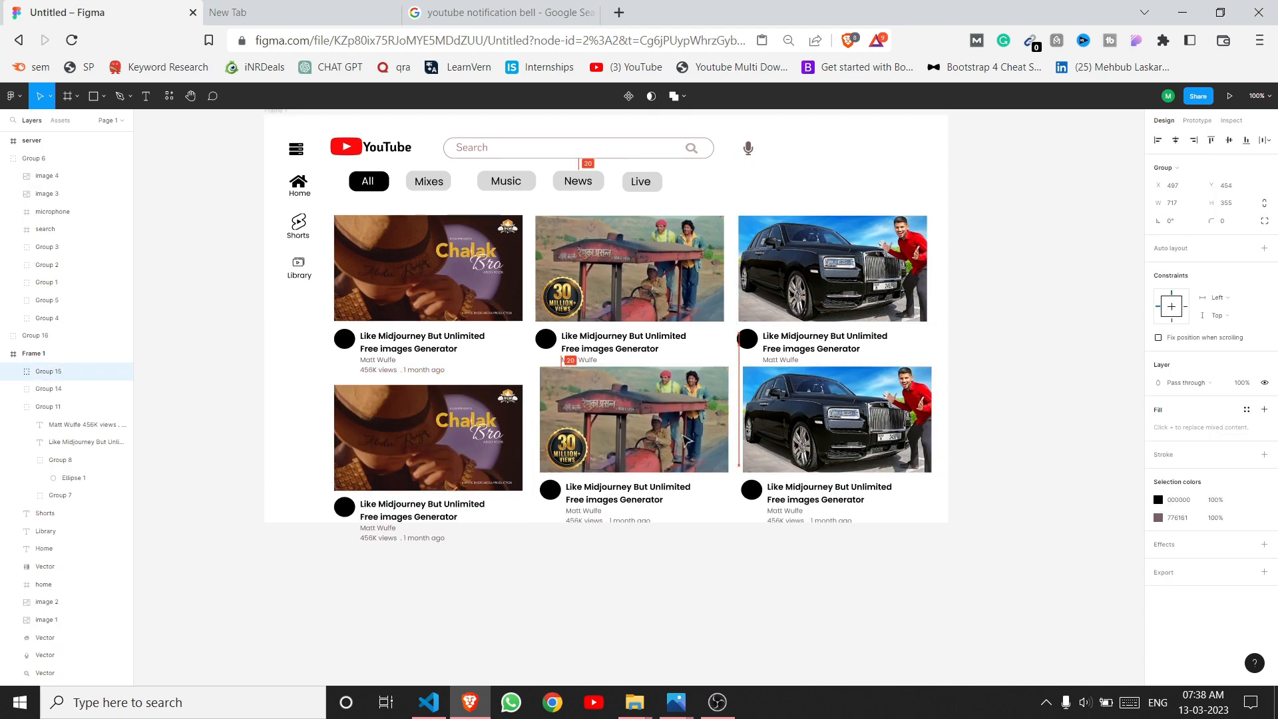